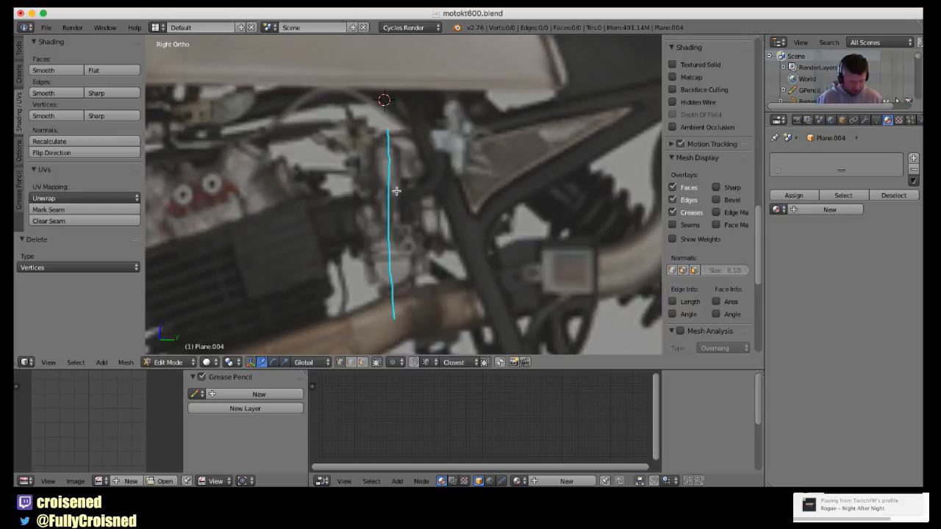
Start the carburetor's side profile at the top of the blue guide line and extrude three segments around its upper curve.
left_click(384, 136, "ctrl")
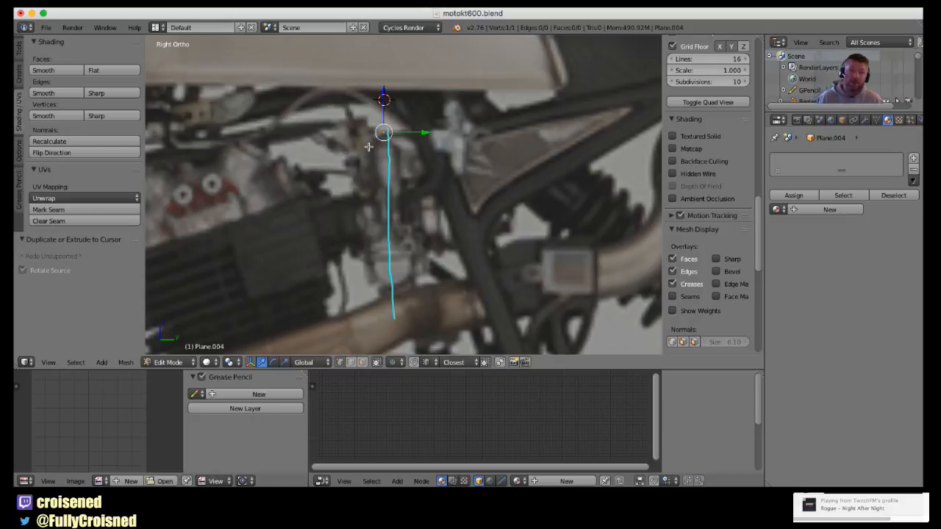
key("e")
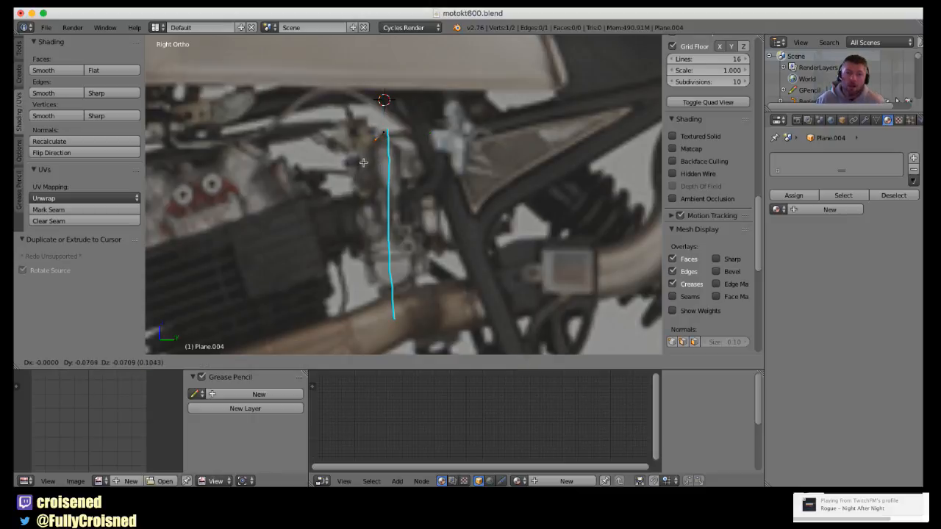
left_click(361, 160)
key("e")
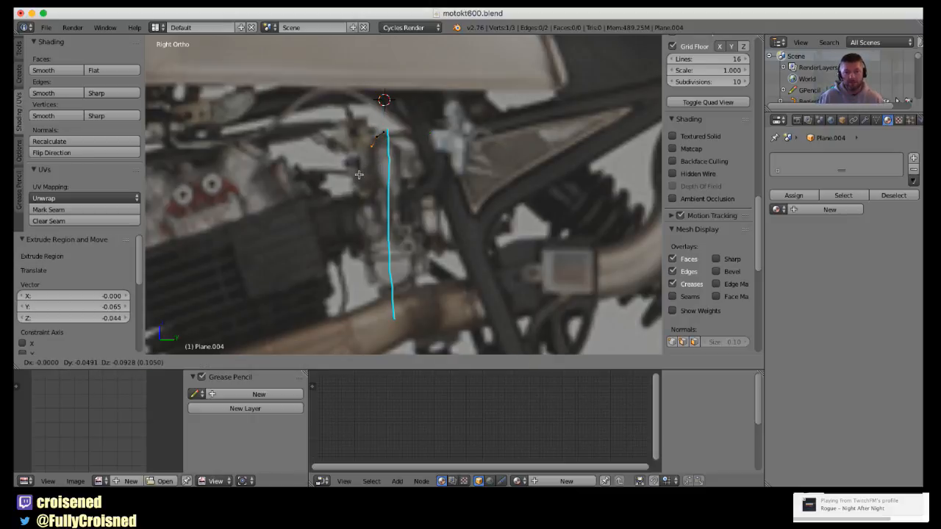
left_click(359, 174)
key("e")
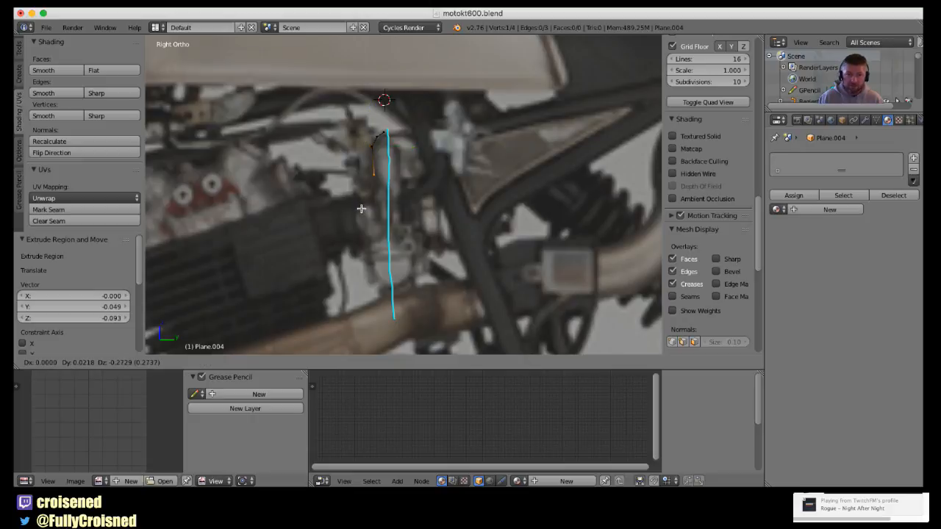
left_click(361, 210)
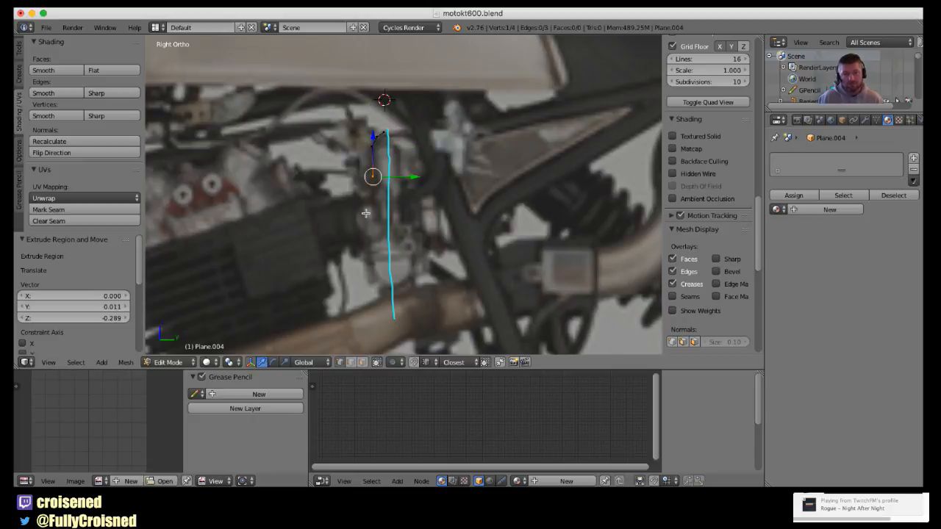
Extrude five more segments down the carburetor's side, tracing the small notch, the outward slope and the long vertical edge.
scroll(361, 213, "up", 1)
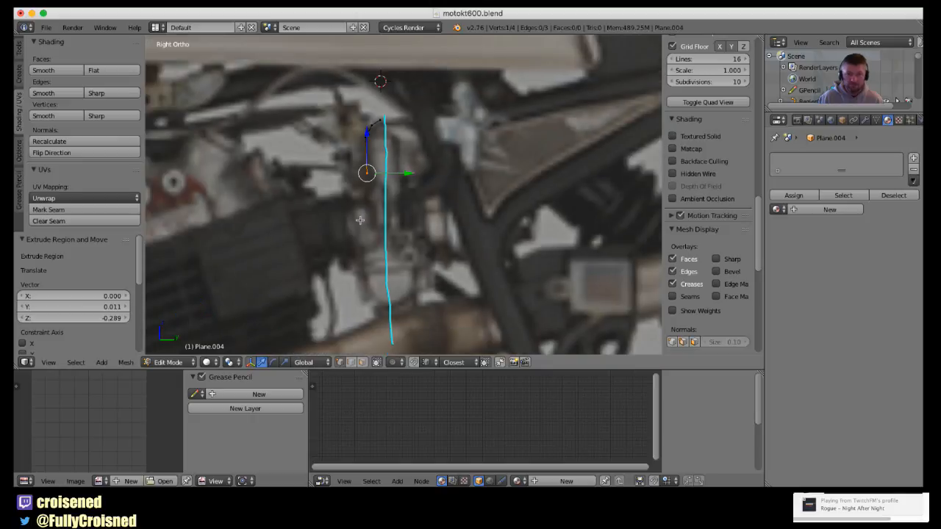
key("e")
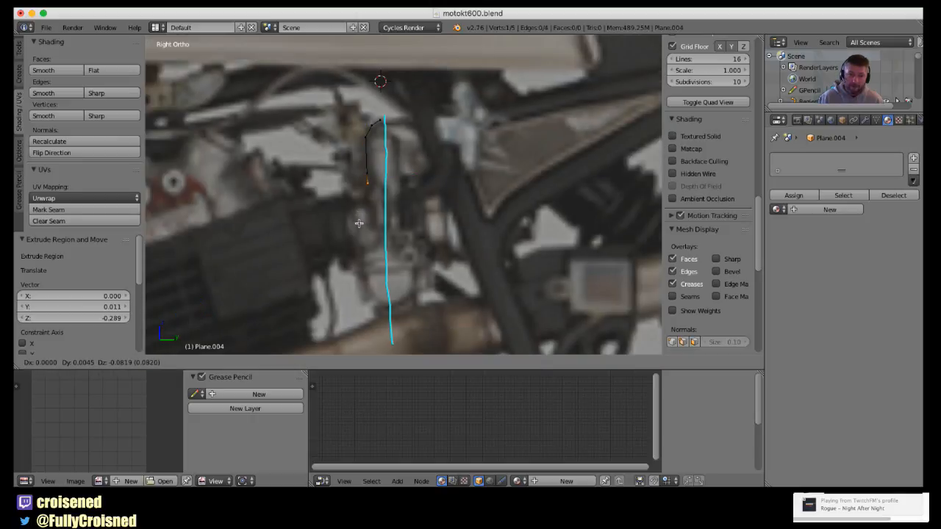
left_click(361, 219)
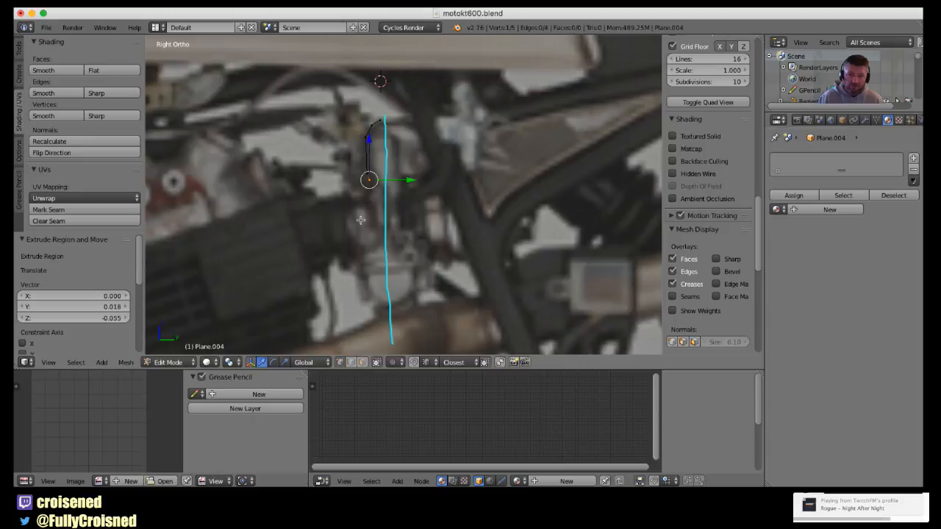
key("e")
left_click(358, 223)
key("e")
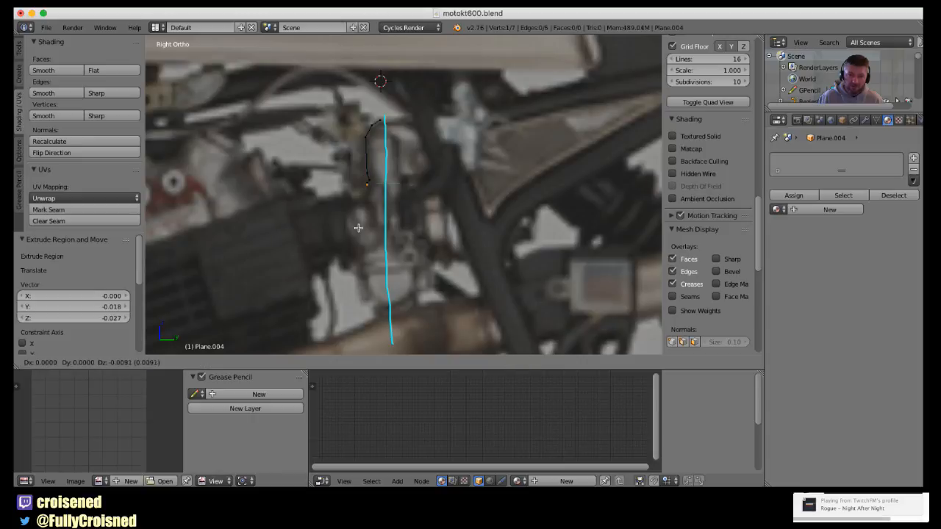
left_click(358, 230)
key("e")
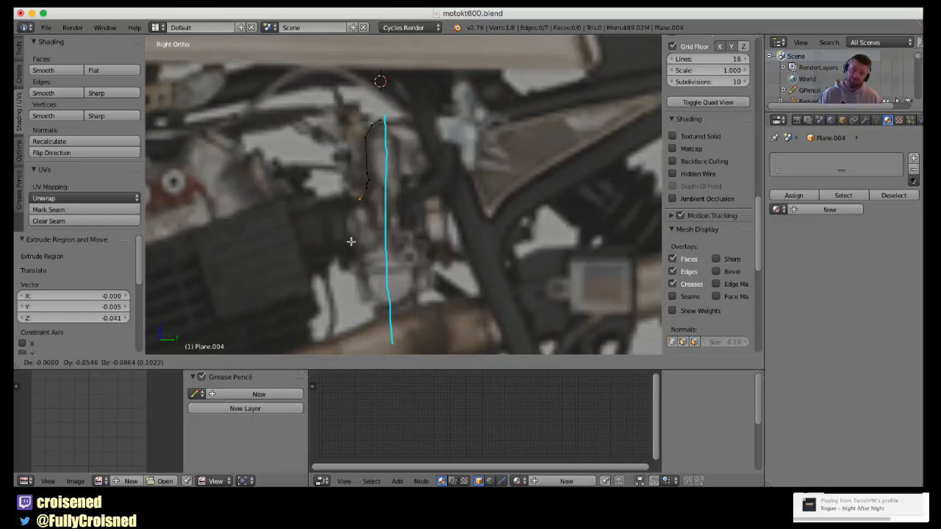
left_click(351, 243)
key("e")
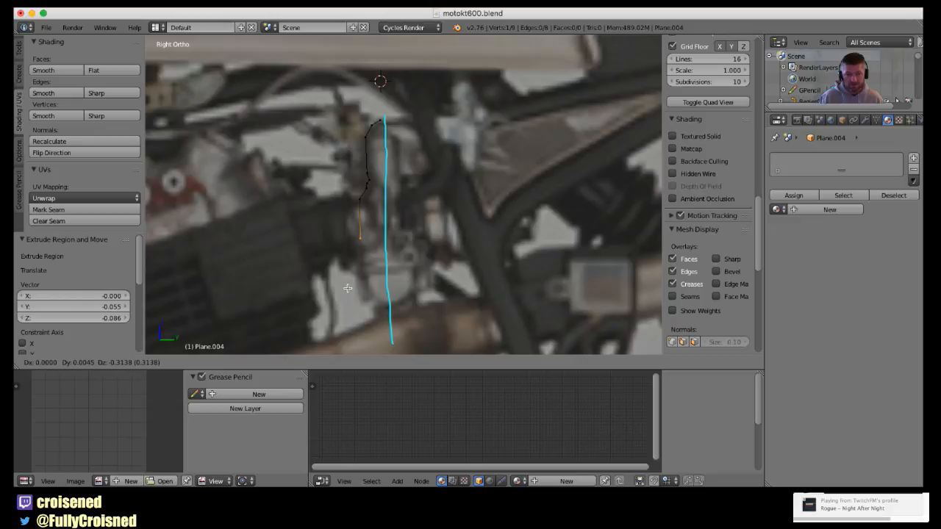
left_click(347, 288)
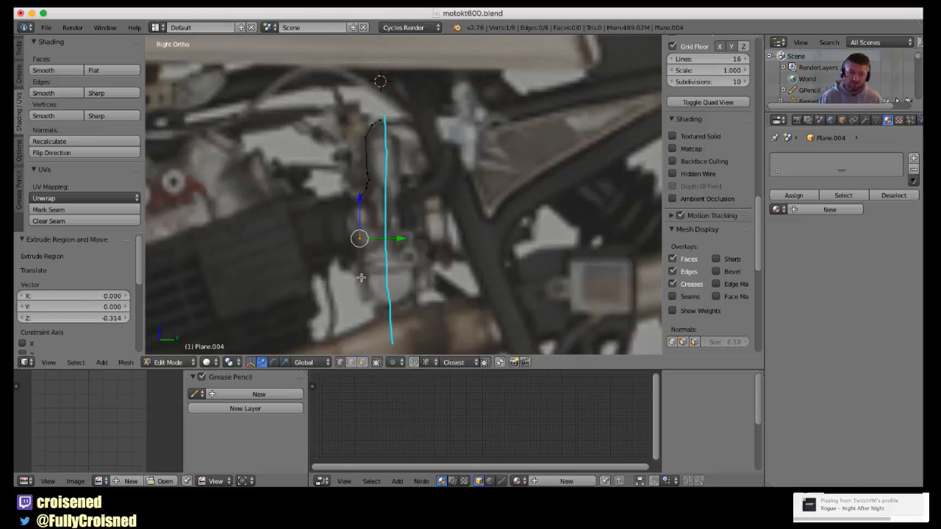
Extrude four short segments below the long vertical edge, stepping the profile slightly inward and back out.
key("e")
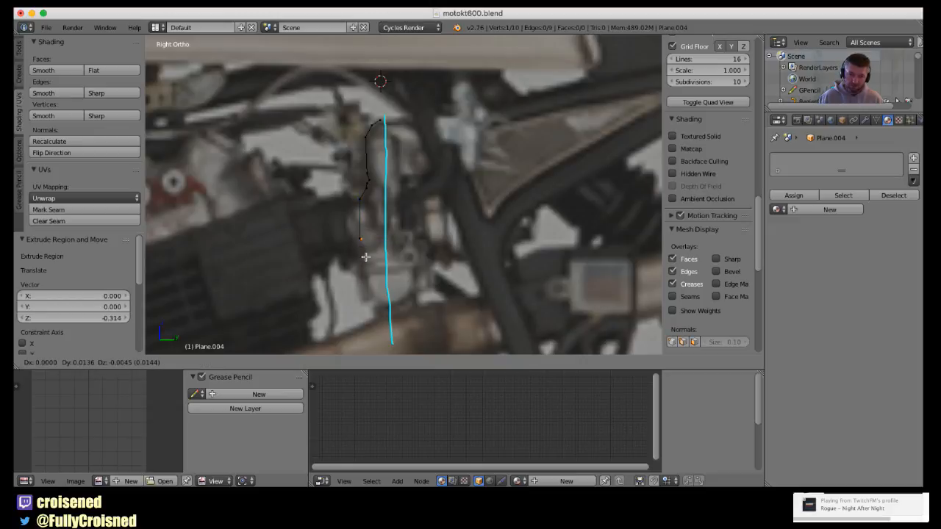
left_click(367, 258)
key("e")
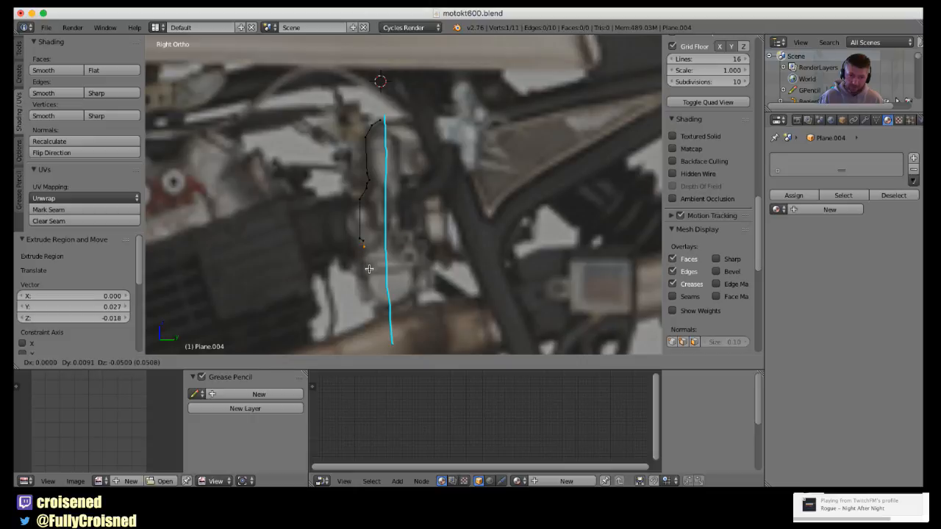
left_click(368, 270)
key("e")
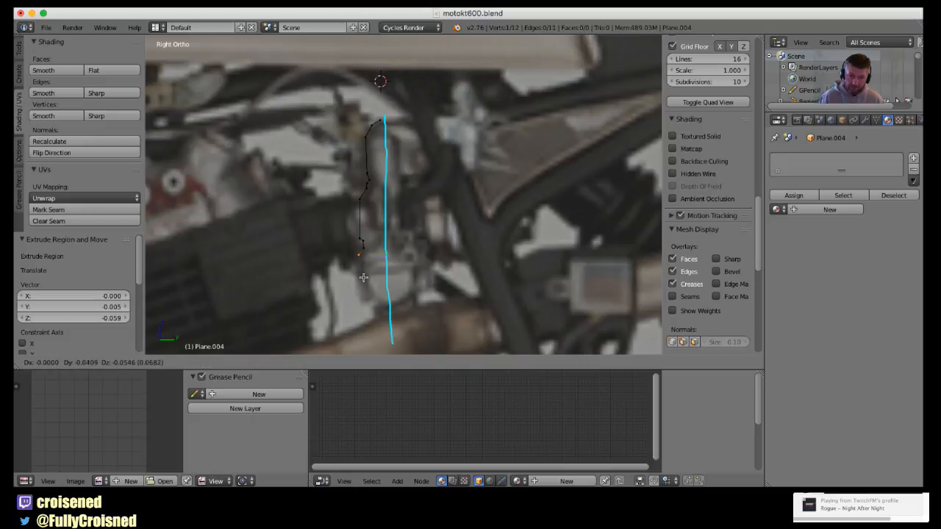
left_click(363, 277)
key("e")
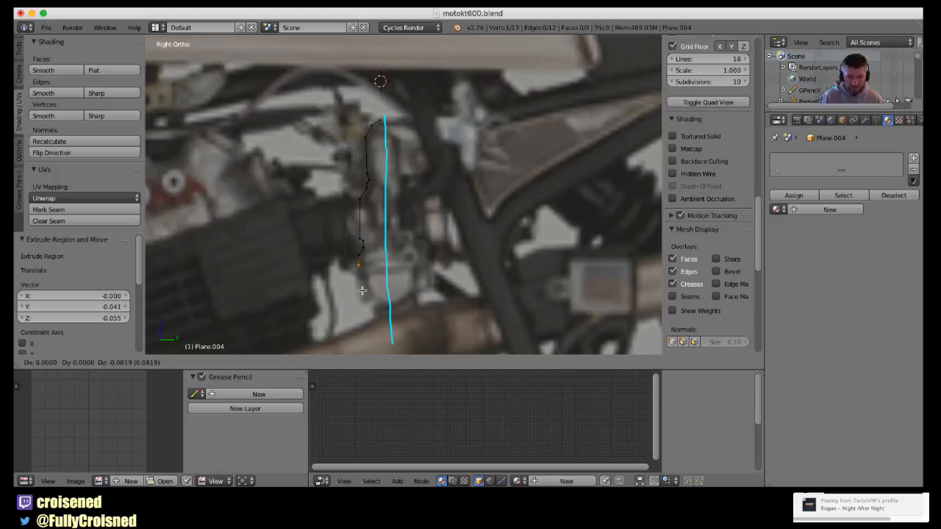
left_click(362, 291)
Extrude five short segments to form a narrow groove and rim above the carburetor's bowl, ending on an inward ledge.
key("e")
left_click(371, 292)
key("e")
left_click(367, 298)
key("e")
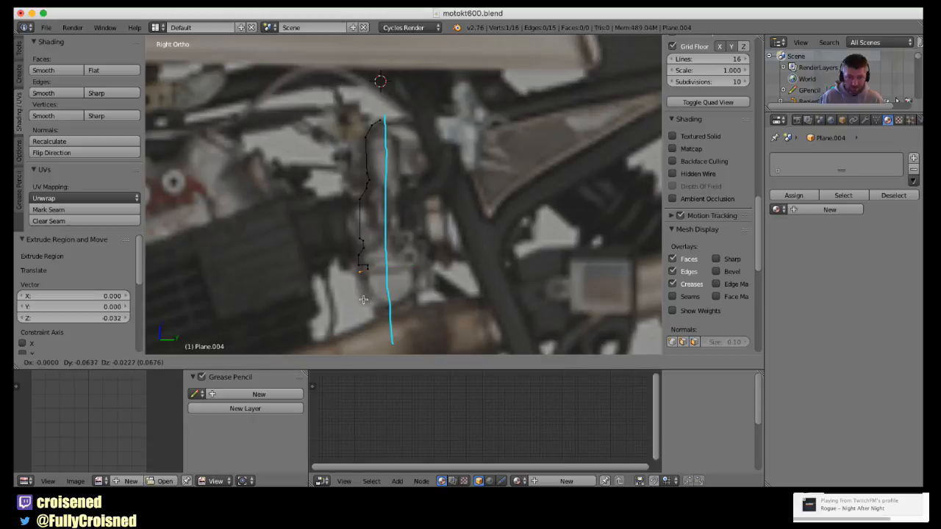
left_click(363, 297)
scroll(363, 297, "up", 3)
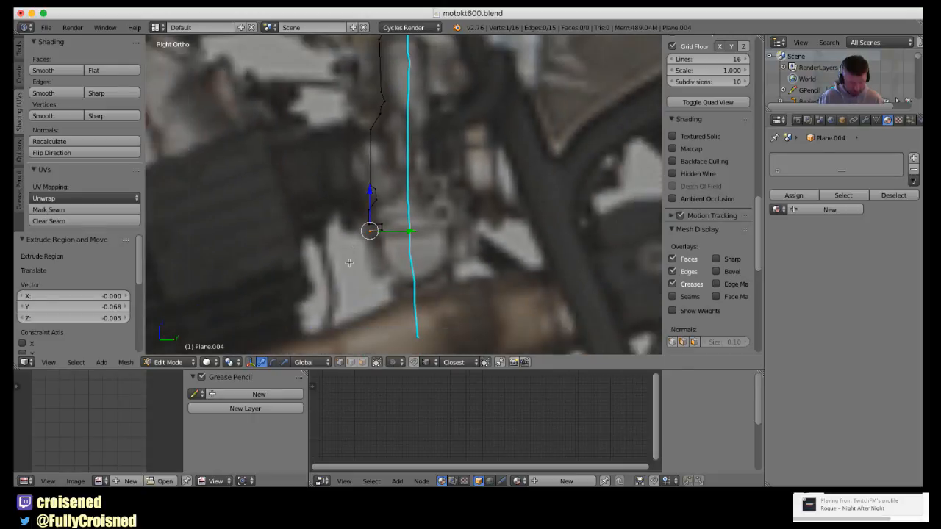
key("e")
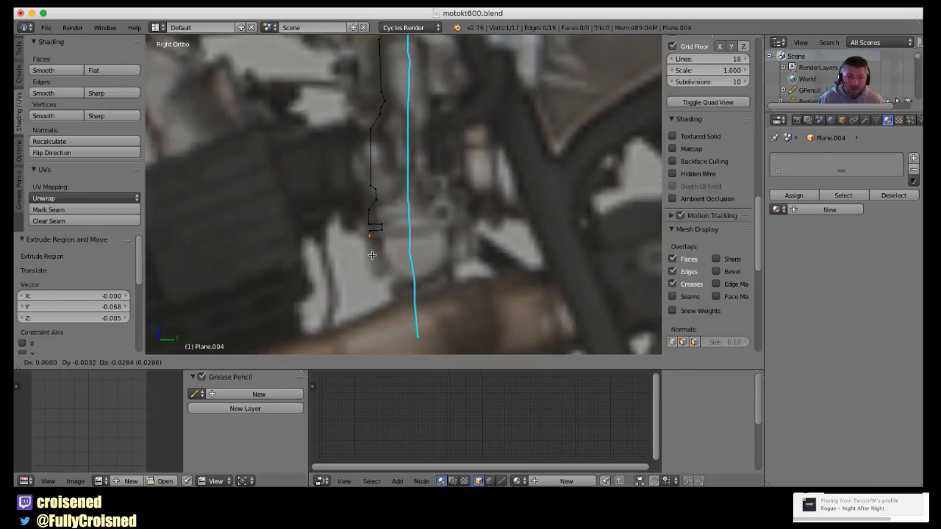
left_click(373, 255)
key("e")
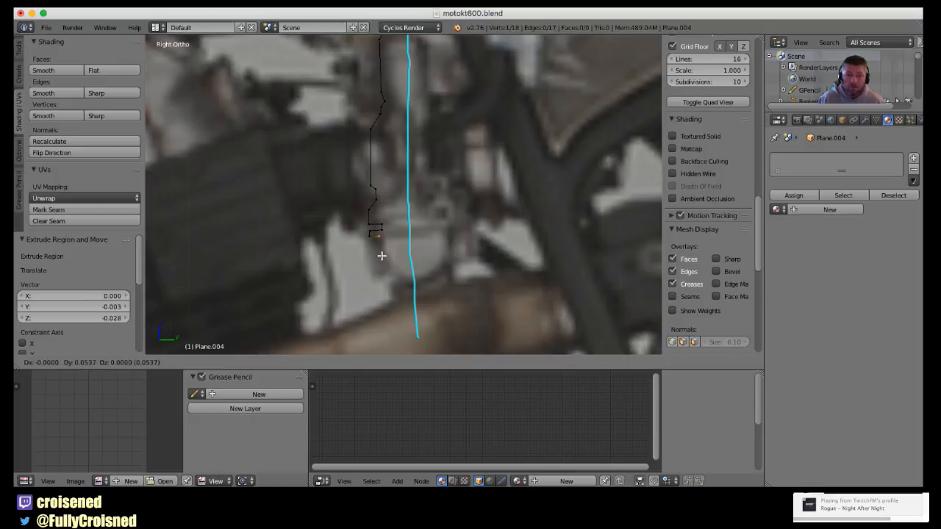
left_click(382, 255)
Extrude three segments down the bowl's side, curving the profile inward to finish near the guide line.
key("e")
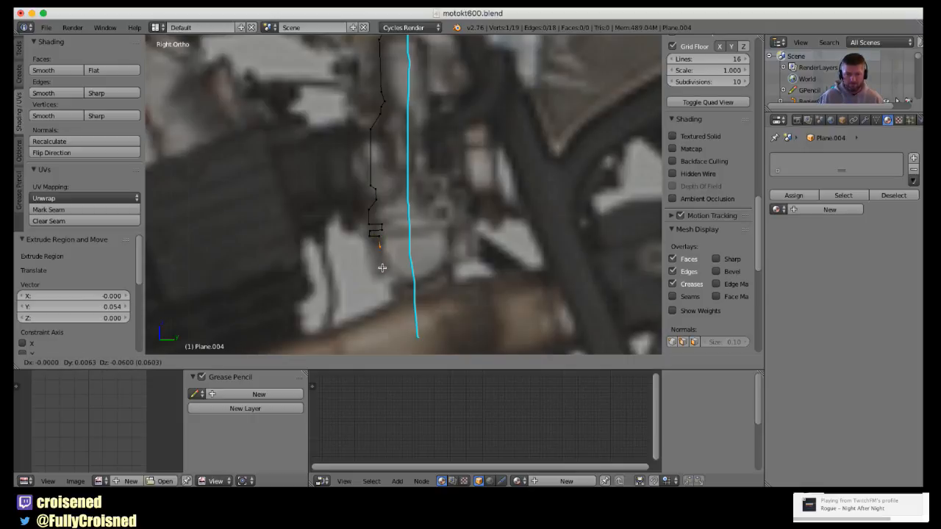
left_click(383, 268)
key("e")
left_click(389, 290)
key("e")
left_click(405, 306)
Select the whole profile and move it off the carburetor to beside the world origin, about -3.33 in Y and -4.9 in Z.
scroll(355, 275, "down", 4)
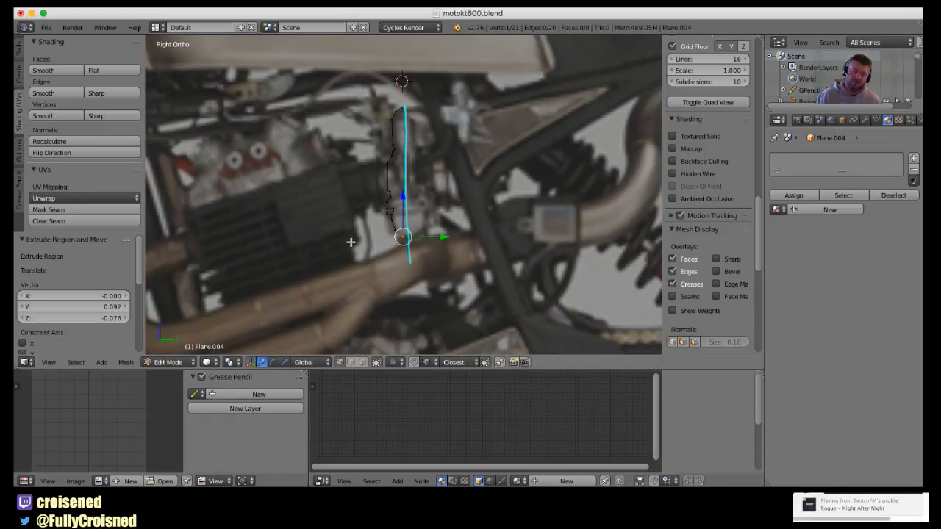
middle_click_drag(351, 242, 426, 228, "shift")
scroll(427, 230, "down", 2)
key("a")
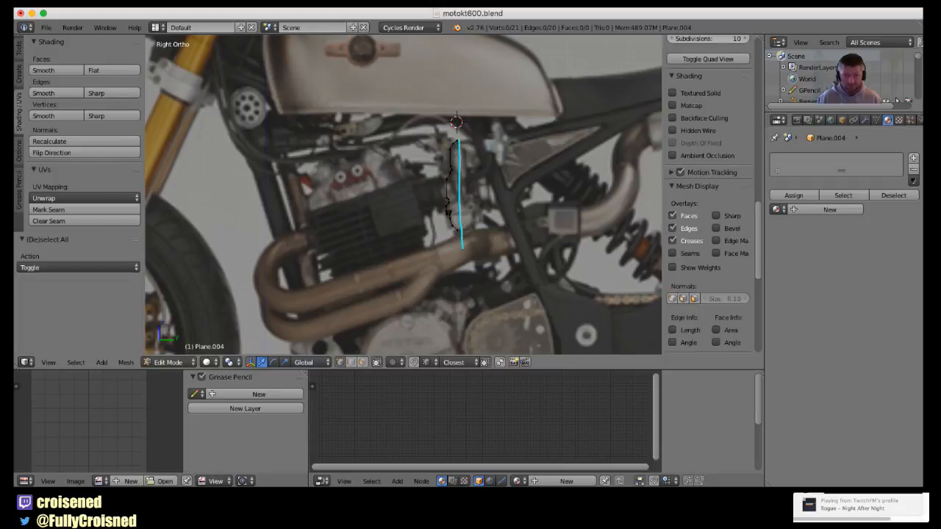
scroll(710, 184, "up", 4)
scroll(524, 219, "down", 5)
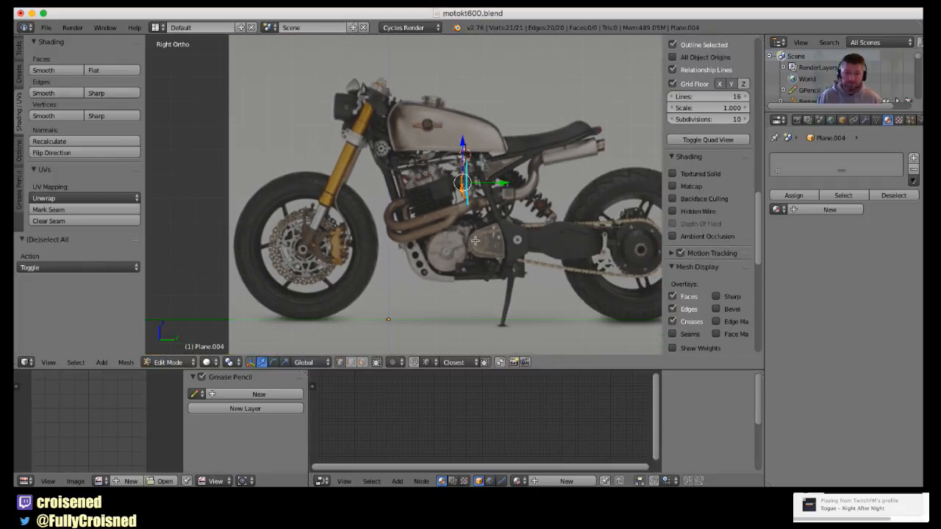
key("g")
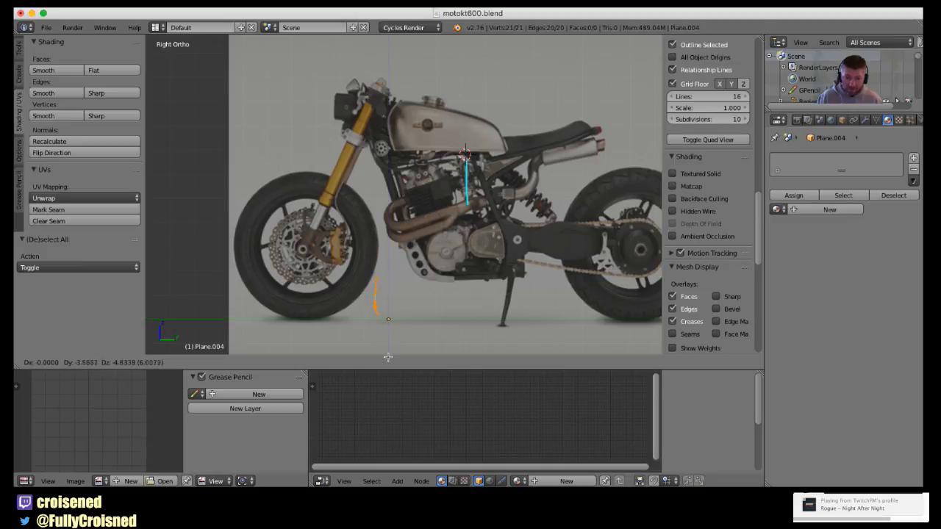
left_click(394, 359)
Shift the profile about 0.07 in Y and -0.11 in Z to bring its lower end beside the origin, and reset the 3D cursor to the world origin.
middle_click_drag(424, 306, 450, 226, "shift")
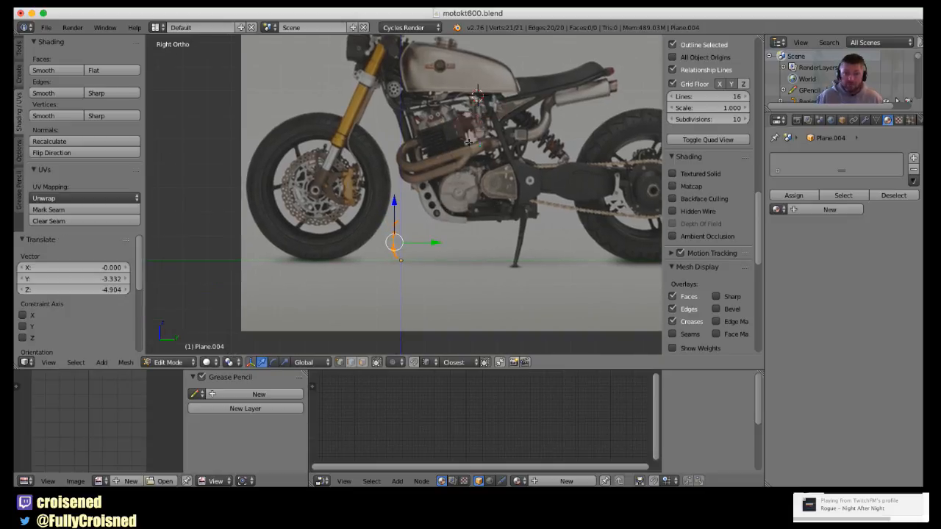
scroll(477, 94, "up", 6)
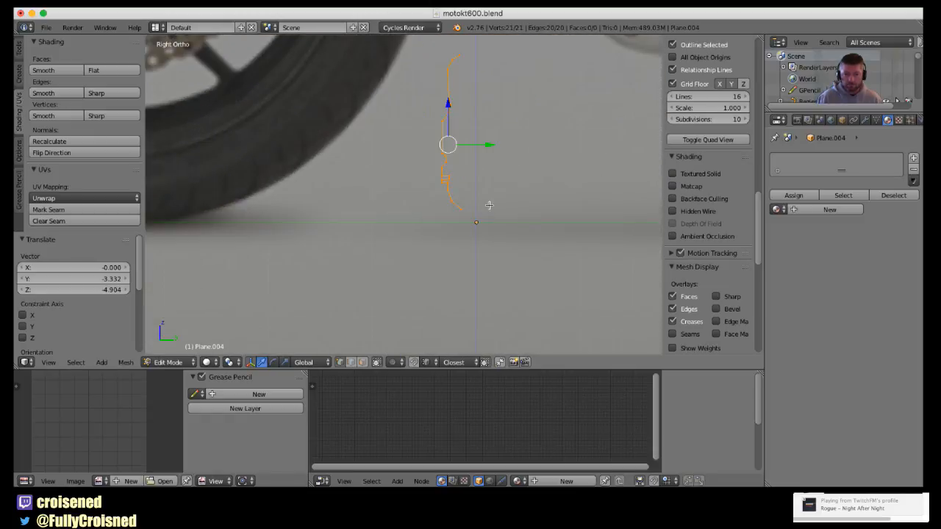
middle_click_drag(489, 208, 475, 222, "shift")
key("g")
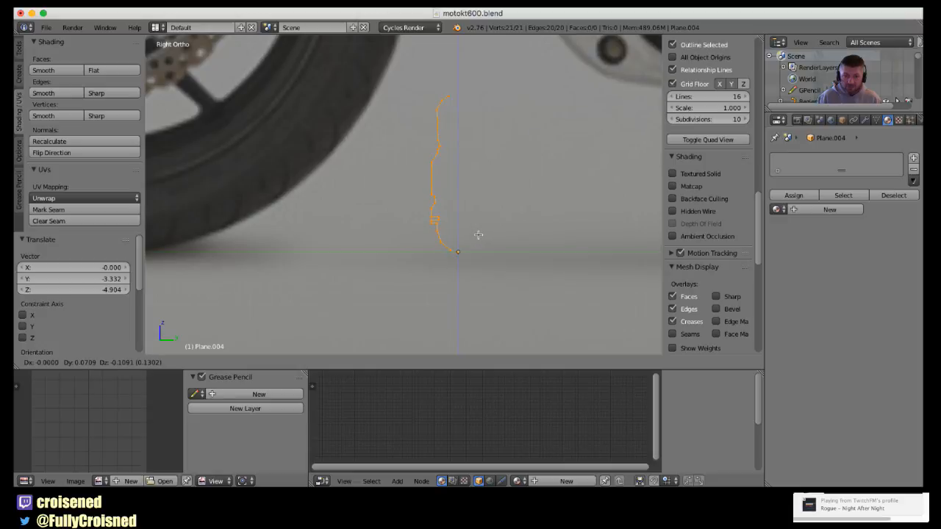
left_click(479, 234)
key("shift+c")
key("KP_Decimal")
middle_click_drag(472, 253, 407, 236, "shift")
Spin the selected profile around the 3D cursor by 90° in 9 steps.
scroll(454, 241, "down", 3)
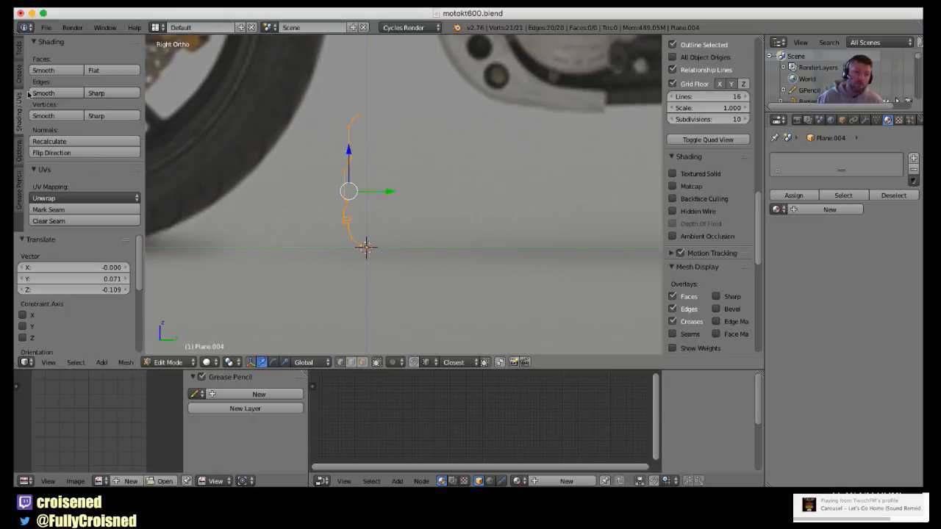
left_click(19, 51)
scroll(87, 142, "down", 2)
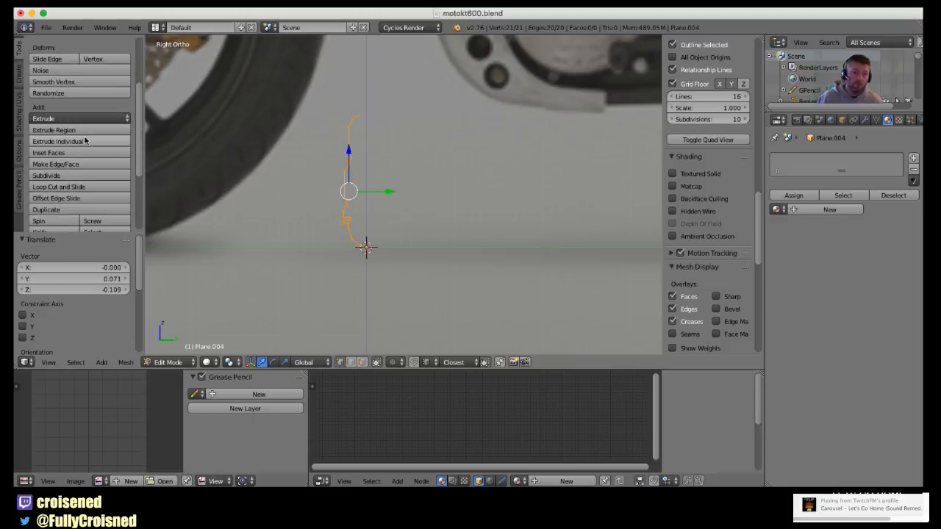
scroll(92, 141, "down", 2)
scroll(92, 141, "down", 2)
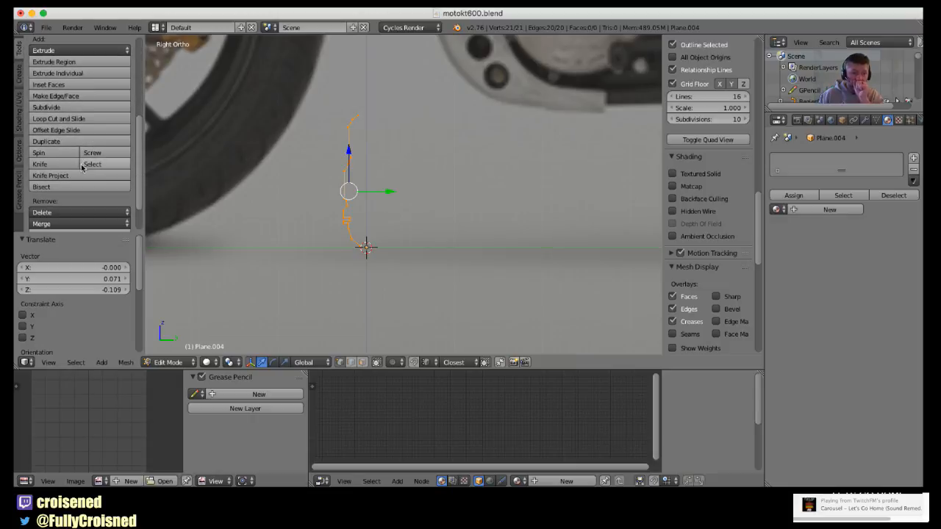
left_click(60, 153)
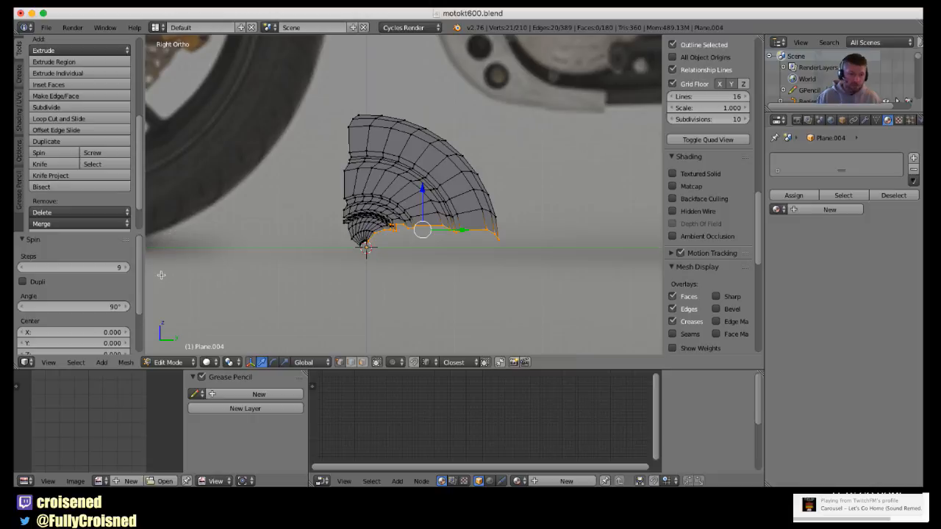
Change the spin axis by setting X to 0 and Y to 1.
left_click_drag(139, 260, 140, 297)
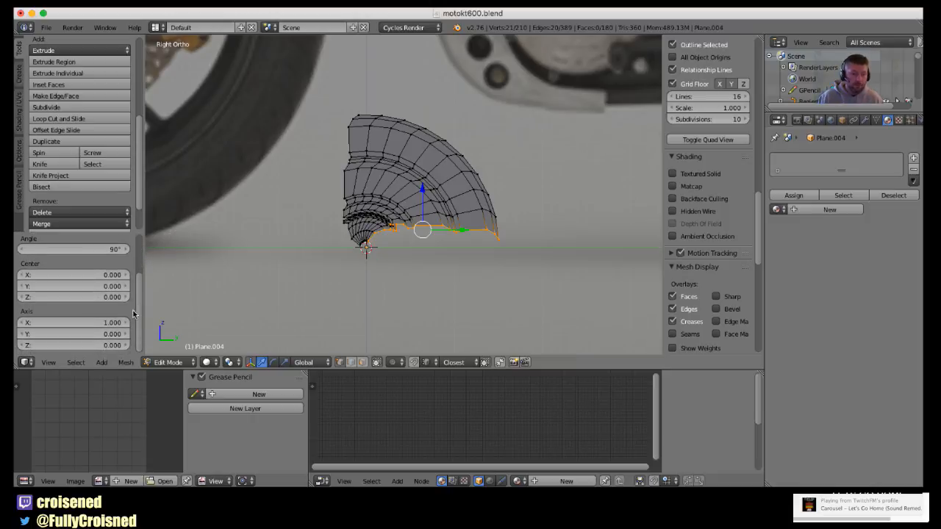
left_click(98, 325)
type("0")
key("Return")
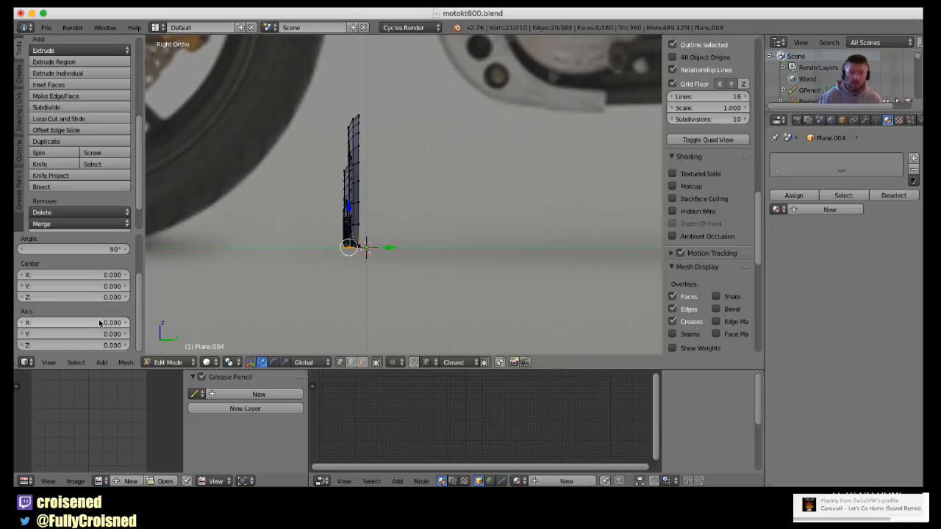
left_click_drag(79, 331, 103, 331)
left_click(79, 334)
type("1")
key("Return")
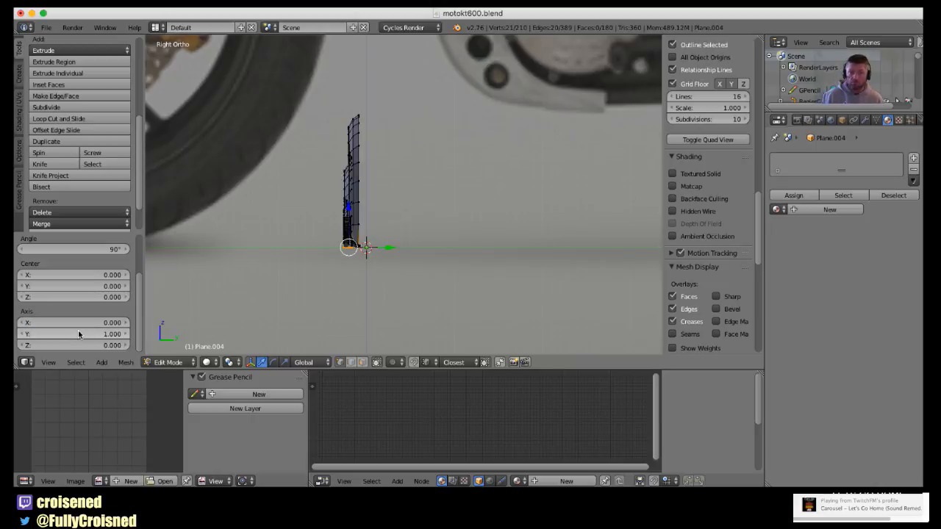
Set the spin axis to Y 0 and Z 1 so the profile revolves around the vertical axis.
left_click(78, 336)
type("0")
key("Return")
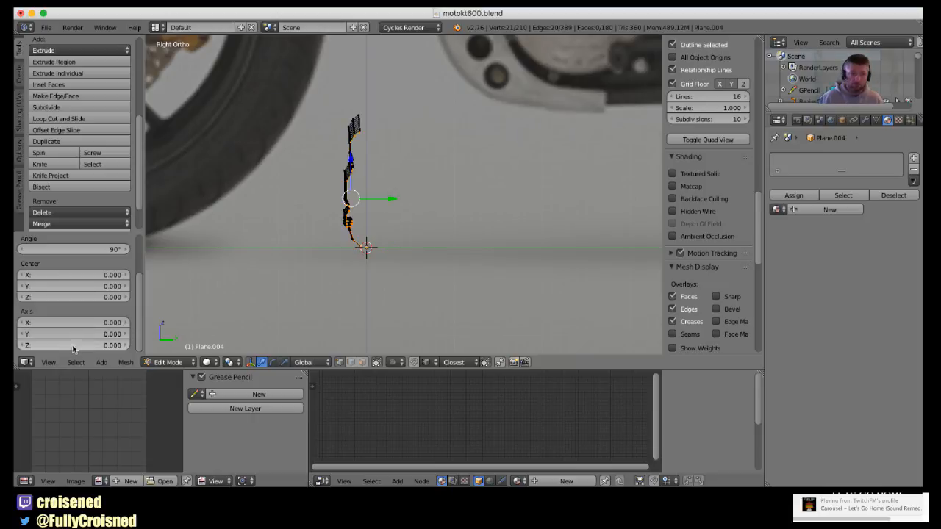
left_click(92, 349)
key("Return")
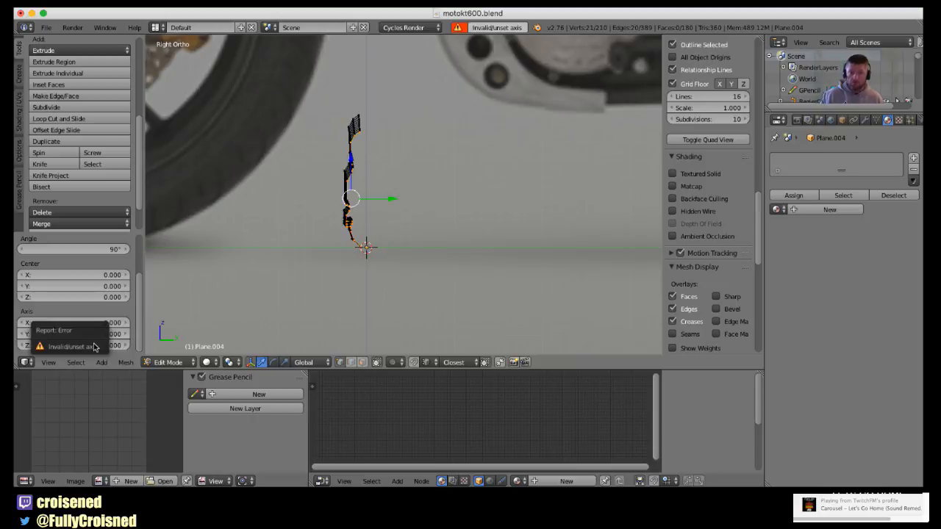
left_click(230, 298)
left_click(102, 345)
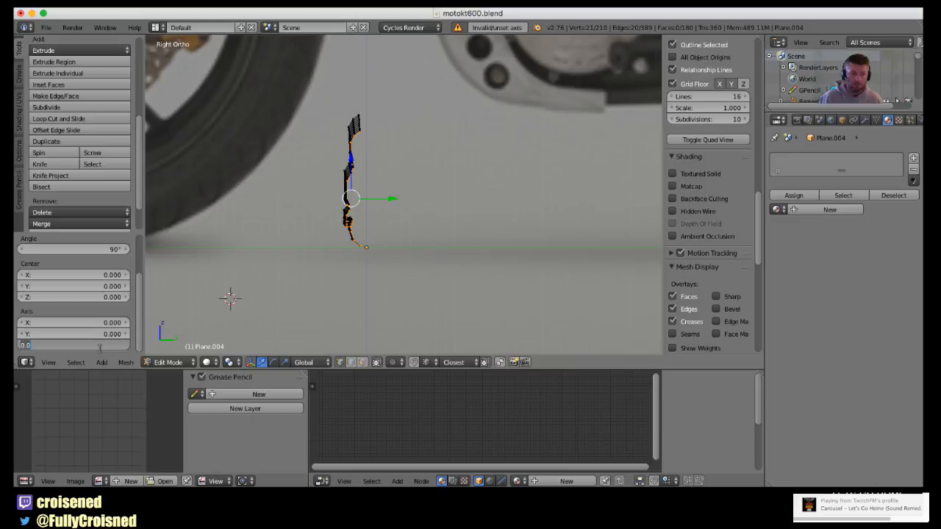
type("1")
key("Return")
Set the spin angle to 360° to revolve the profile into a closed body.
middle_click_drag(412, 170, 433, 183)
key("KP_7")
scroll(434, 189, "up", 4)
scroll(387, 222, "up", 1)
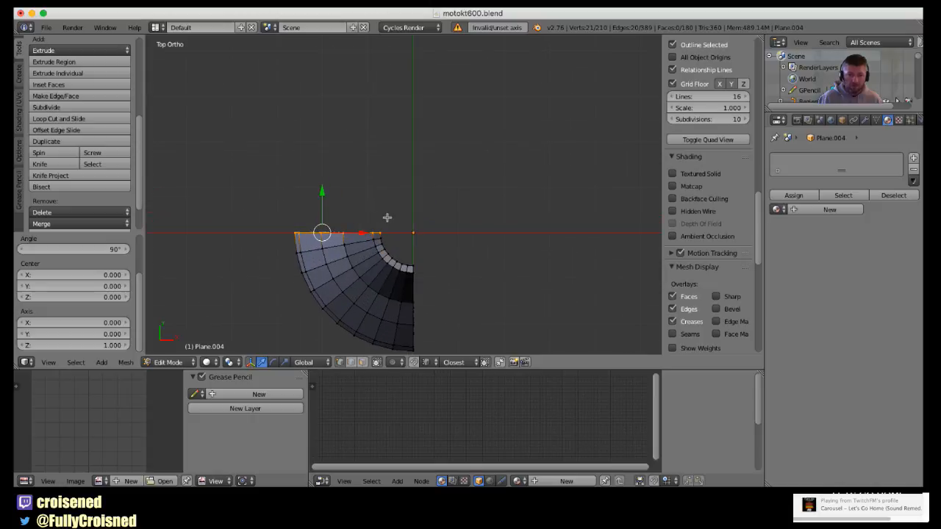
middle_click_drag(390, 223, 403, 170, "shift")
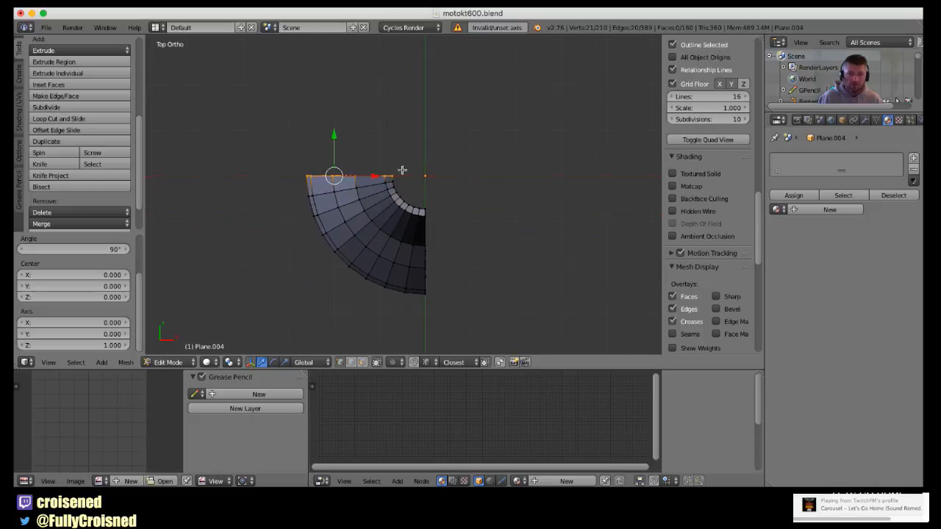
left_click(79, 249)
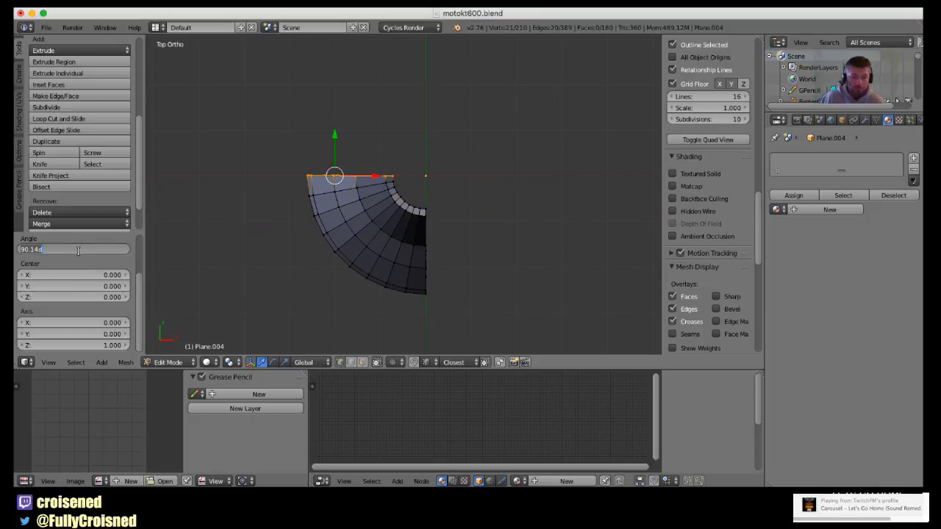
type("3")
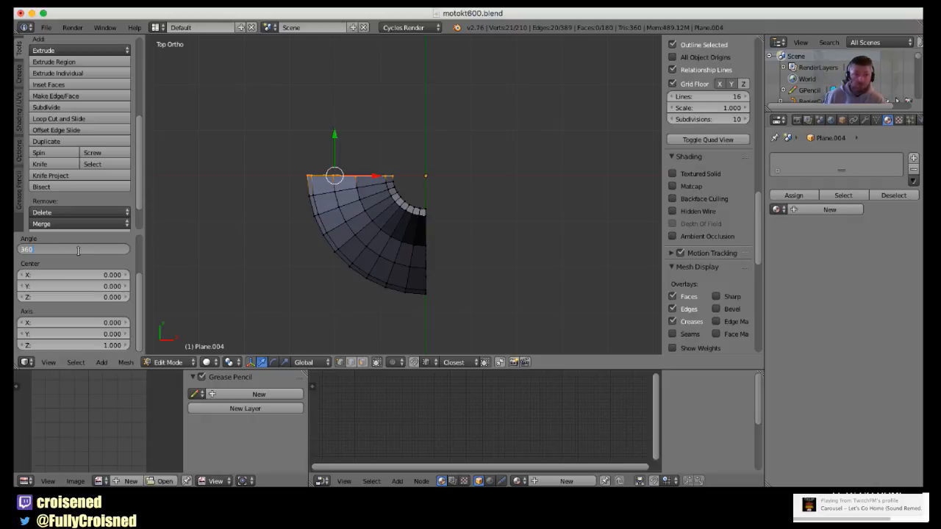
type("60")
key("Return")
scroll(221, 217, "down", 3)
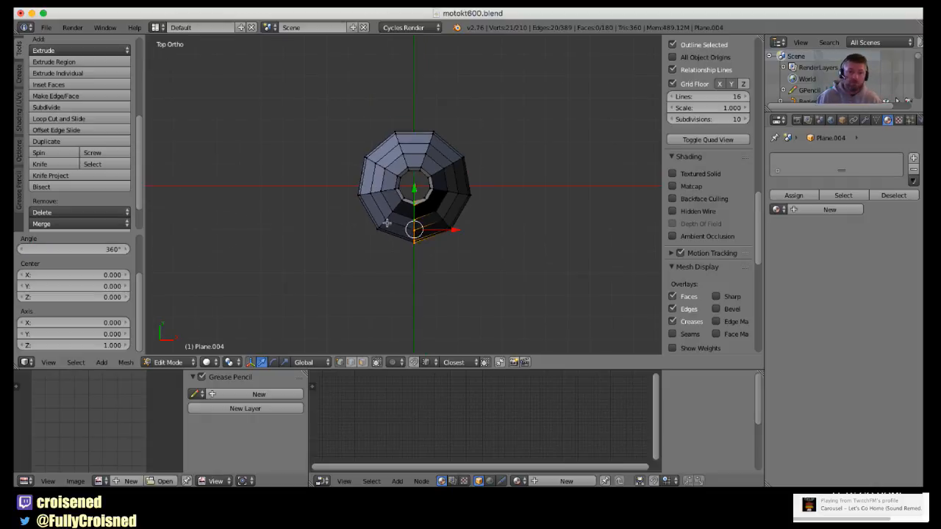
Raise the number of spin steps to 12 for a rounder carburetor body.
middle_click_drag(424, 250, 374, 177)
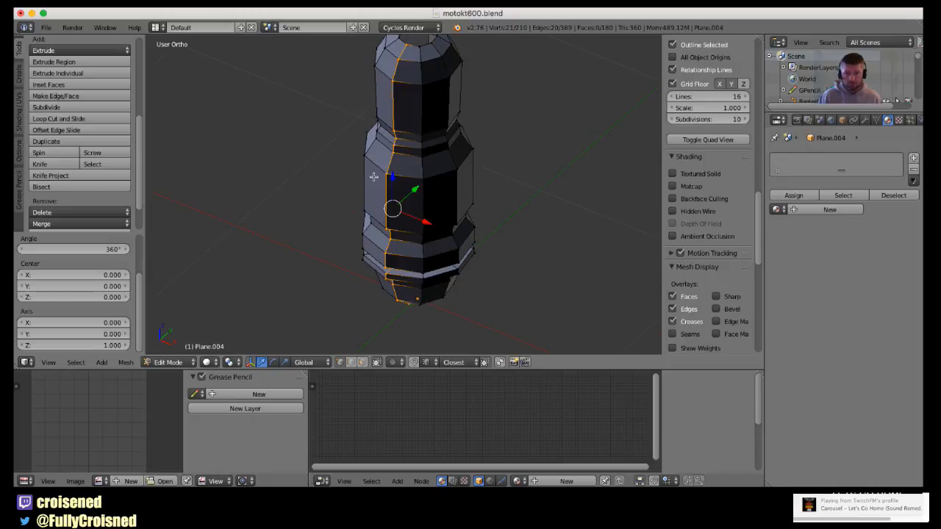
key("KP_1")
scroll(414, 171, "down", 5)
scroll(415, 174, "up", 4)
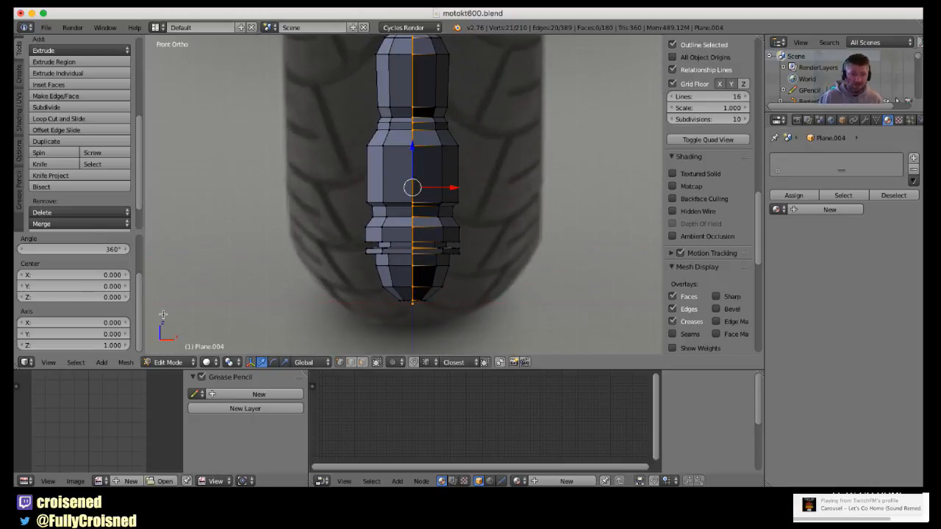
scroll(139, 314, "up", 4)
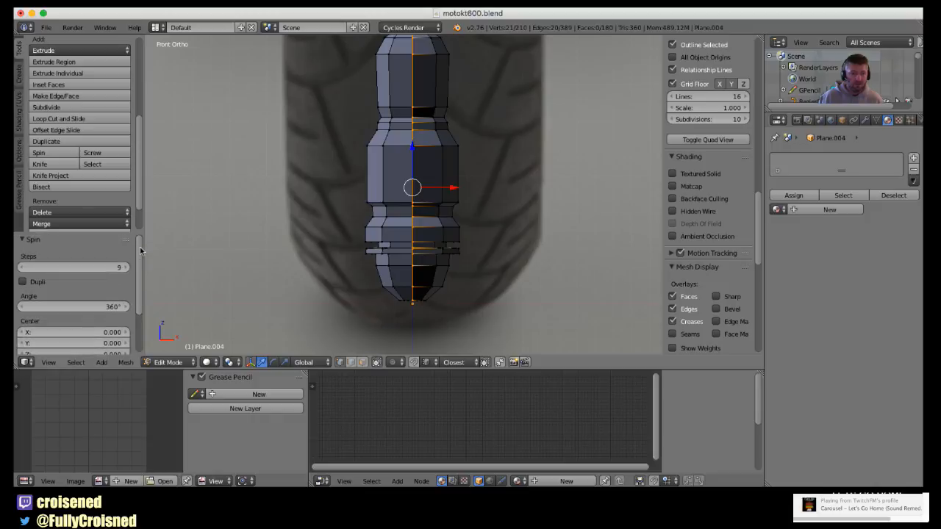
left_click(128, 267)
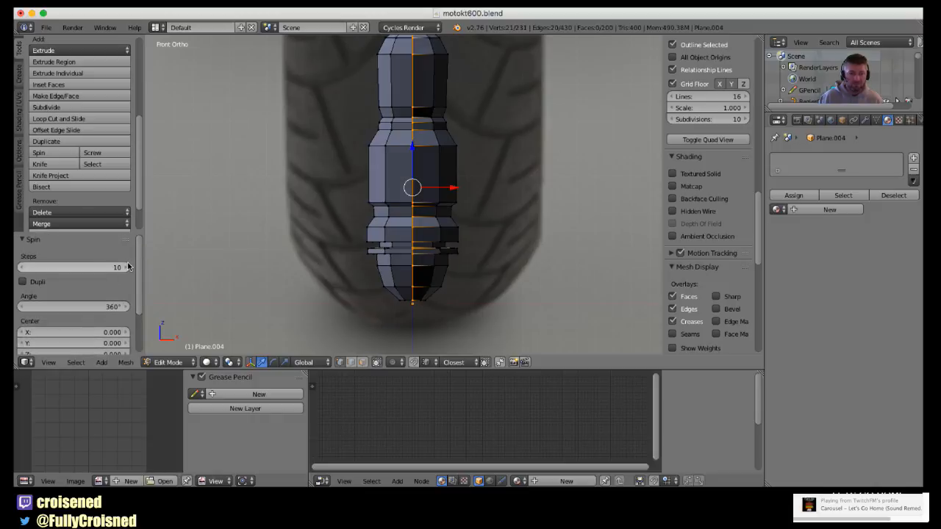
left_click(128, 267)
left_click(128, 267)
Select the whole spun mesh and recalculate its normals to be consistent.
middle_click_drag(347, 207, 486, 235)
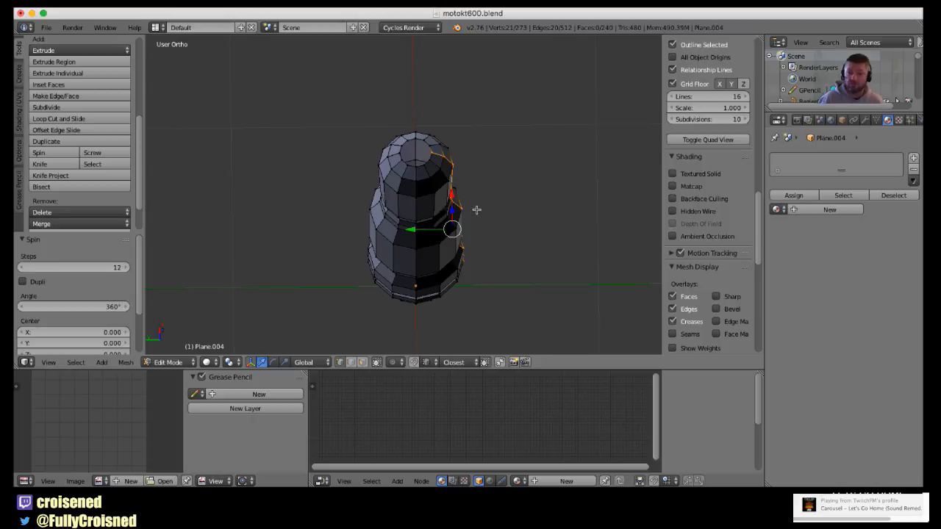
scroll(475, 218, "down", 1)
scroll(476, 218, "up", 4)
key("KP_1")
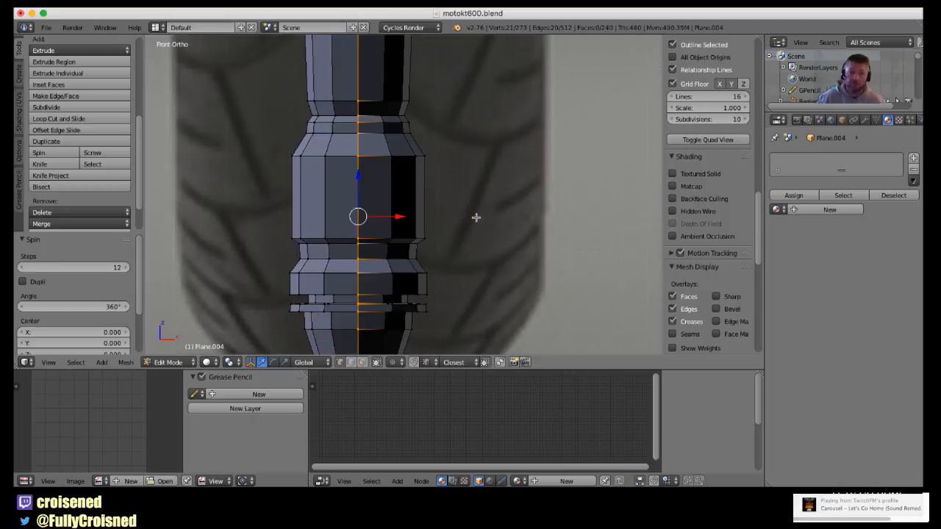
scroll(476, 218, "down", 1)
scroll(475, 218, "down", 2)
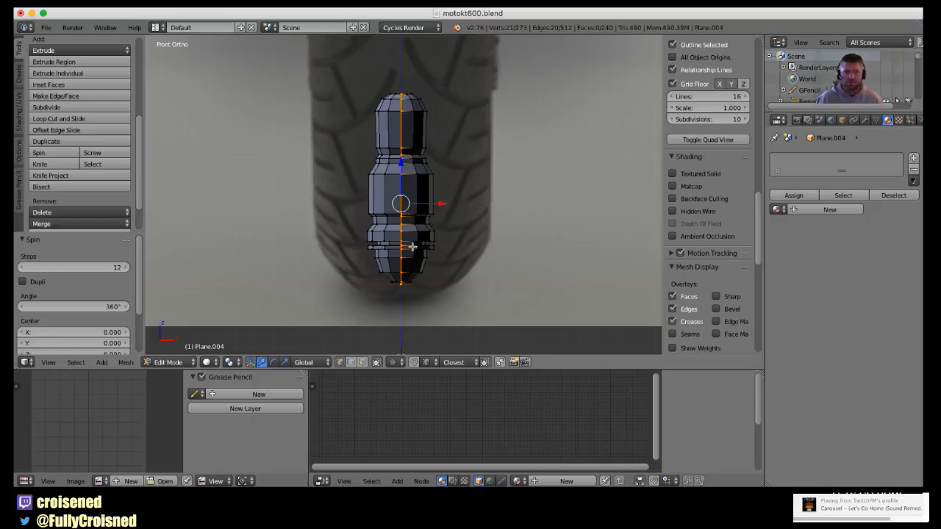
key("a")
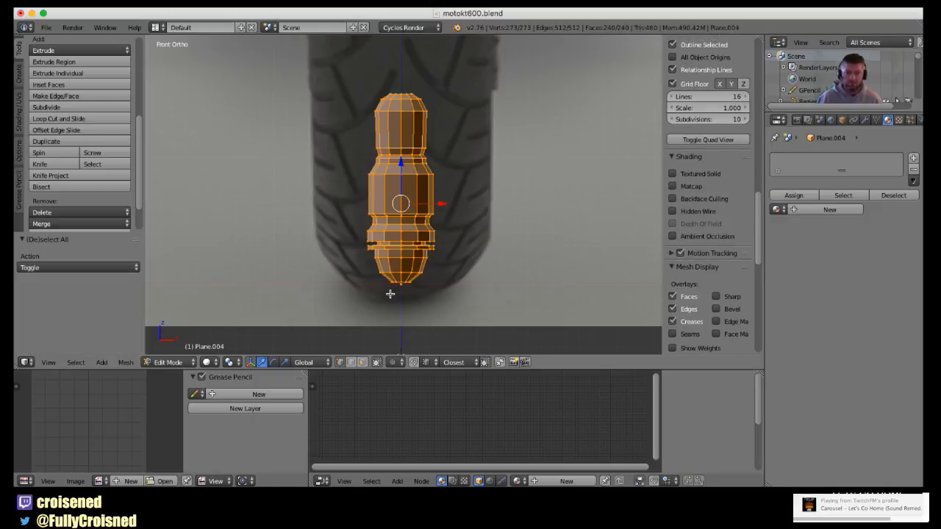
key("ctrl+n")
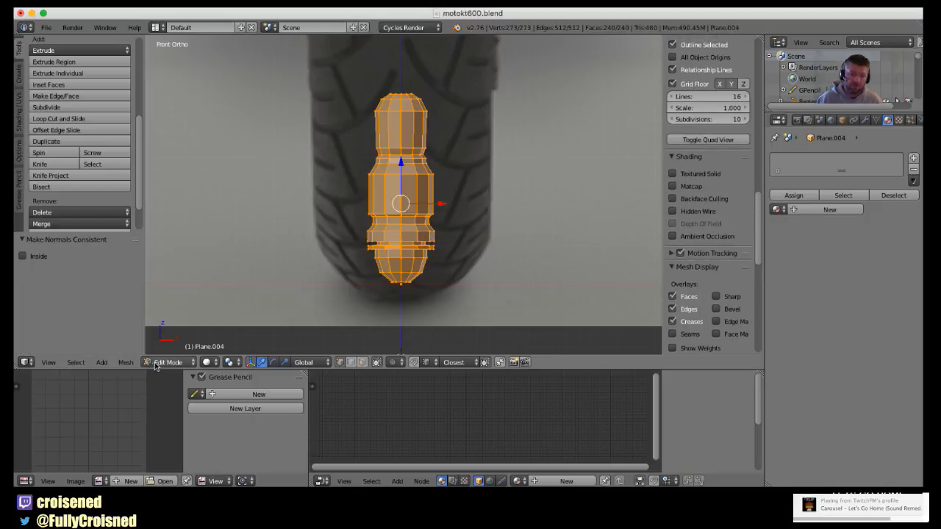
Remove the doubled vertices from the whole mesh with a merge distance of 0.0001.
left_click(126, 363)
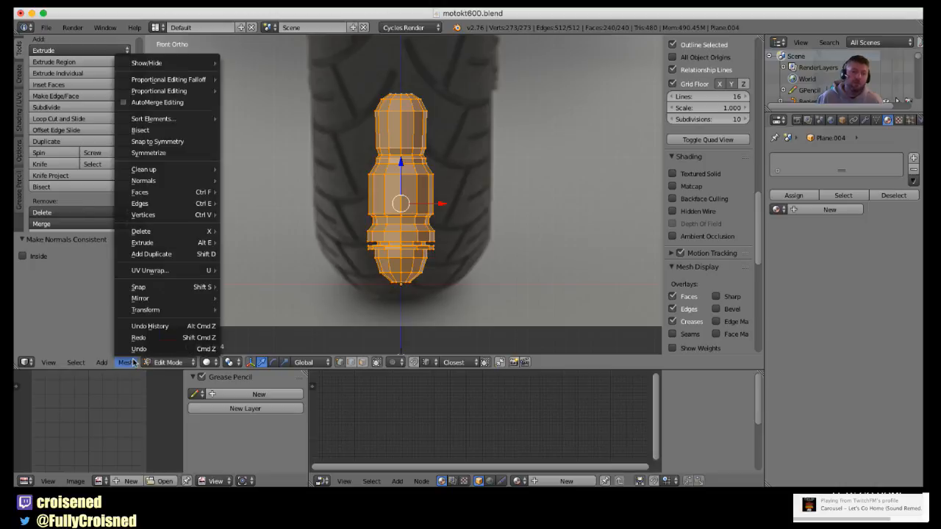
mouse_move(166, 215)
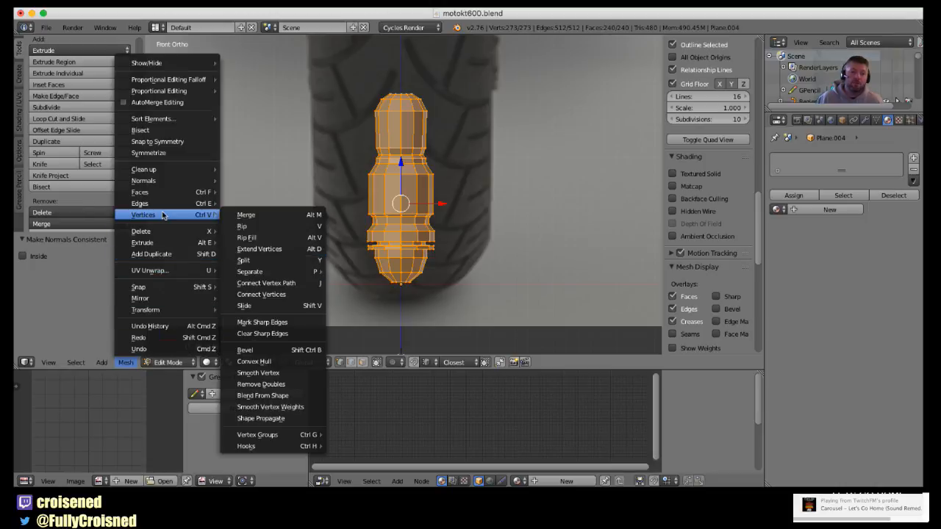
left_click(279, 385)
scroll(507, 236, "down", 3)
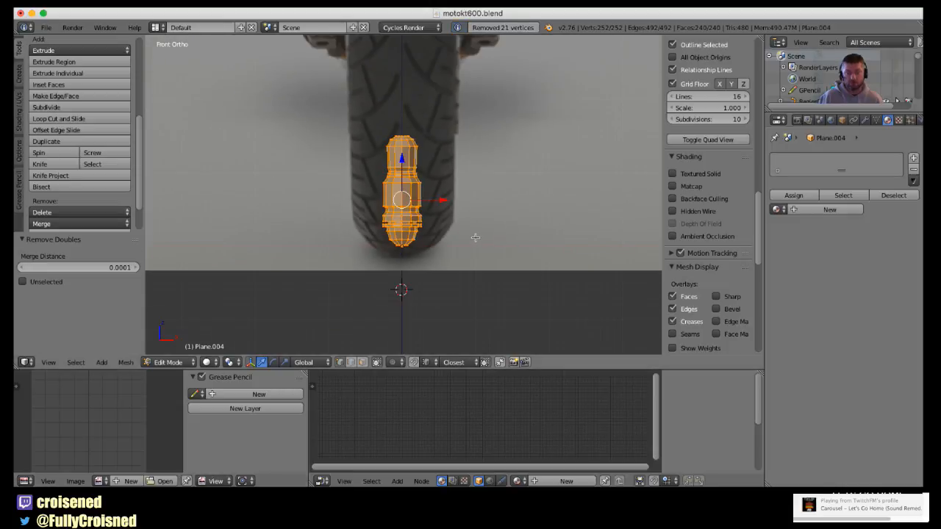
scroll(475, 236, "up", 2)
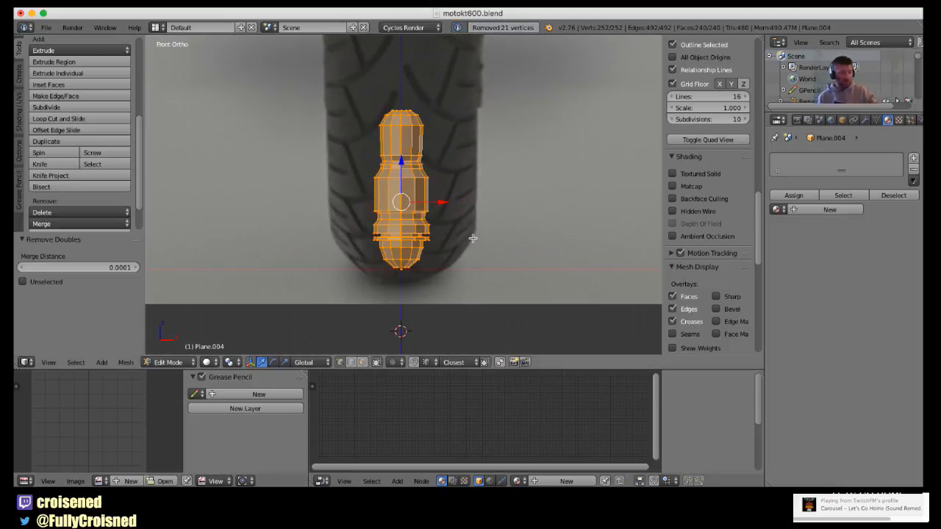
scroll(470, 236, "down", 2)
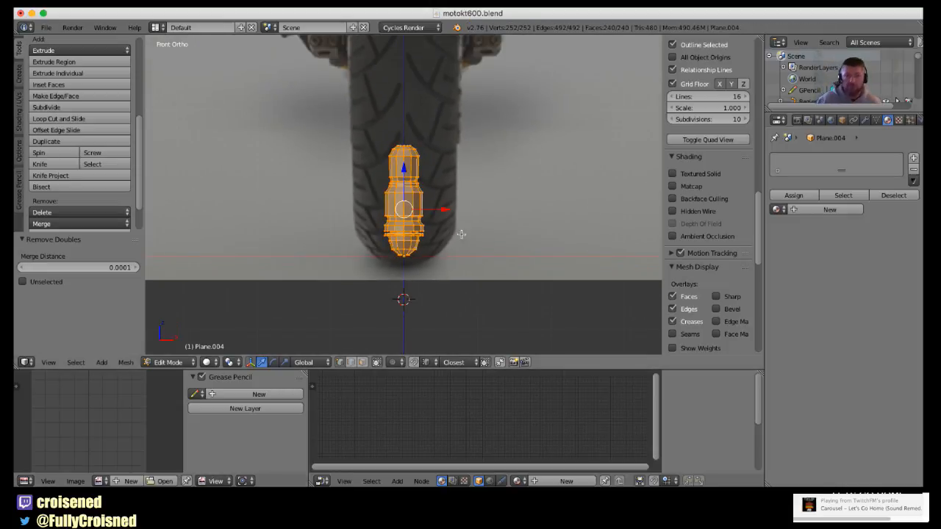
Switch to Object Mode and, in right side view, move the spun body onto the carburetor in the reference photo.
key("Tab")
middle_click_drag(441, 296, 467, 288)
key("KP_1")
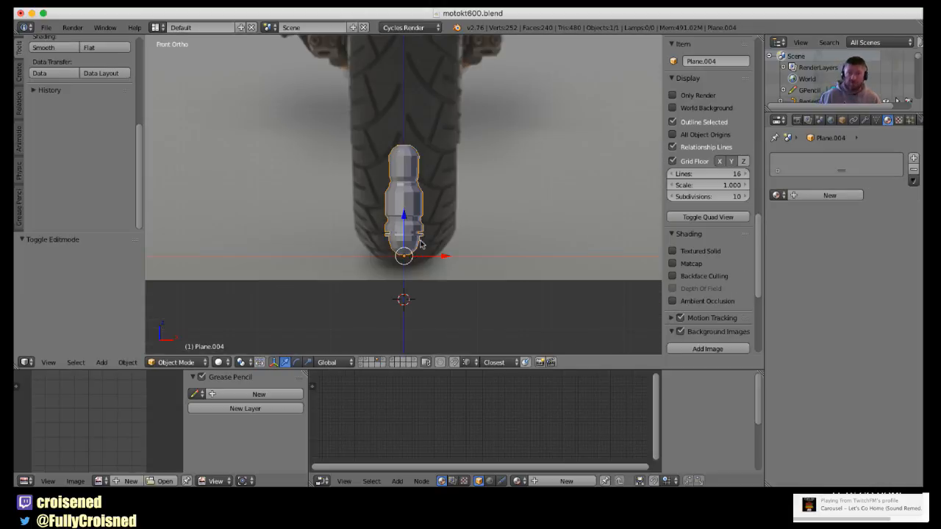
key("KP_3")
scroll(425, 244, "down", 4)
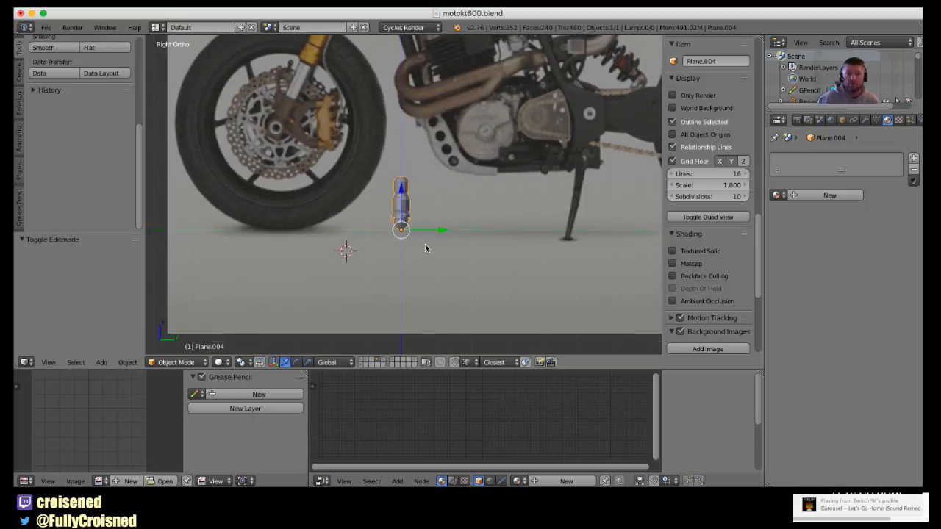
middle_click_drag(425, 244, 375, 319, "shift")
key("g")
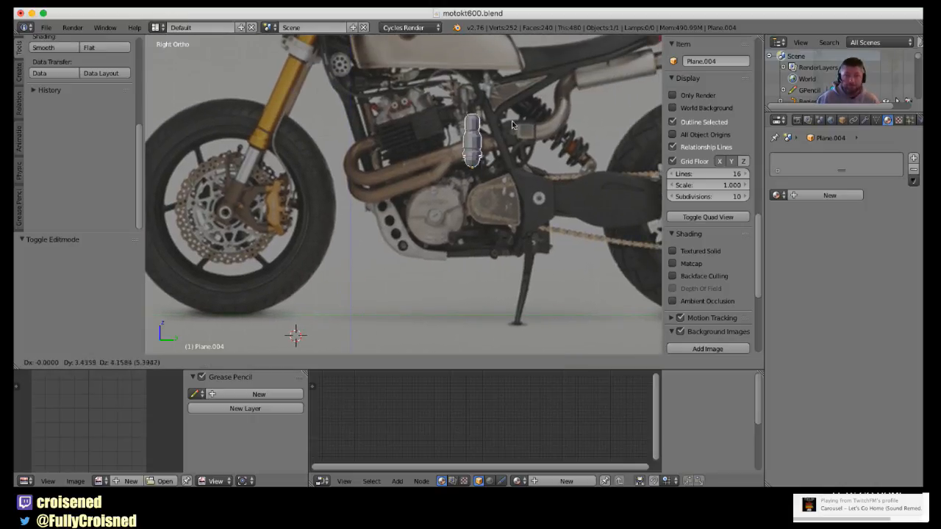
left_click(505, 109)
In Edit Mode, scale the whole carburetor mesh uniformly by about 1.147.
middle_click_drag(505, 108, 483, 265, "shift")
scroll(440, 230, "up", 3)
key("Tab")
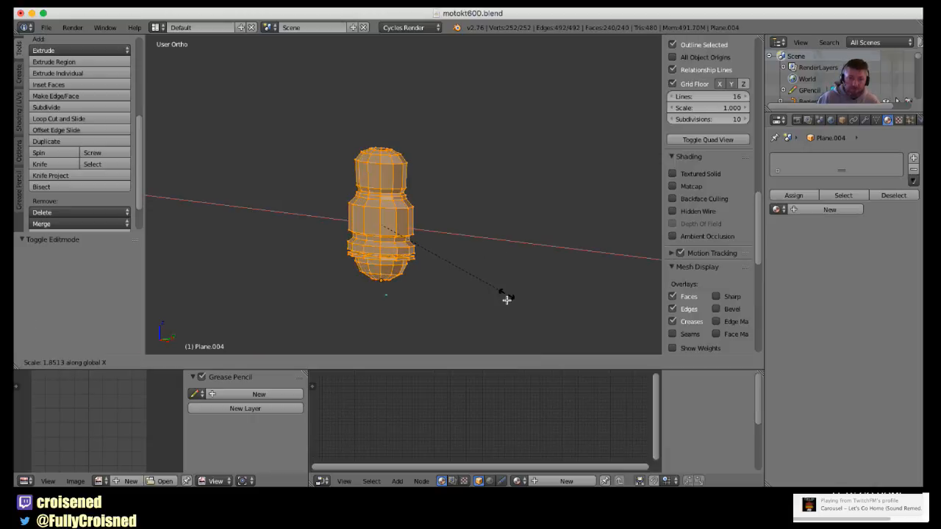
key("Escape")
key("s")
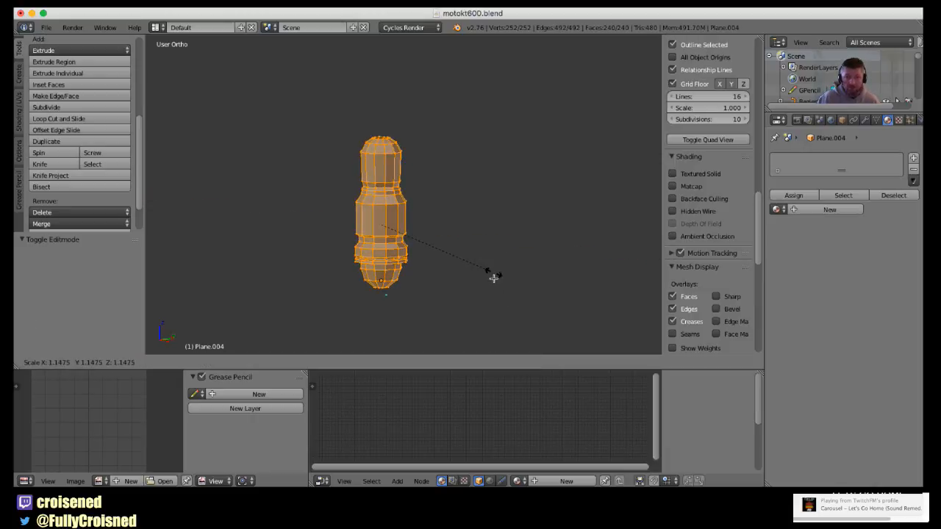
left_click(494, 277)
Move the carburetor mesh about 0.065 along Y in side view to line it up with the photo.
key("KP_3")
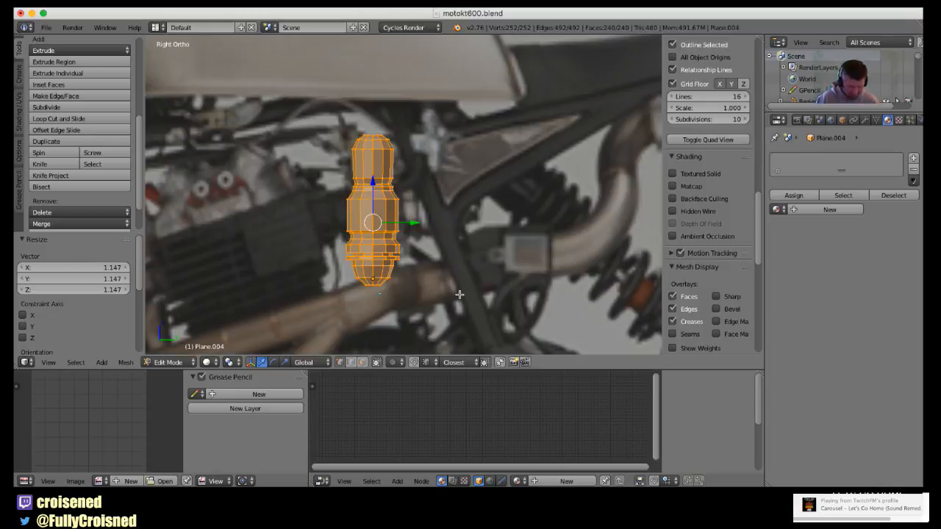
scroll(459, 295, "left", 1)
key("g")
key("y")
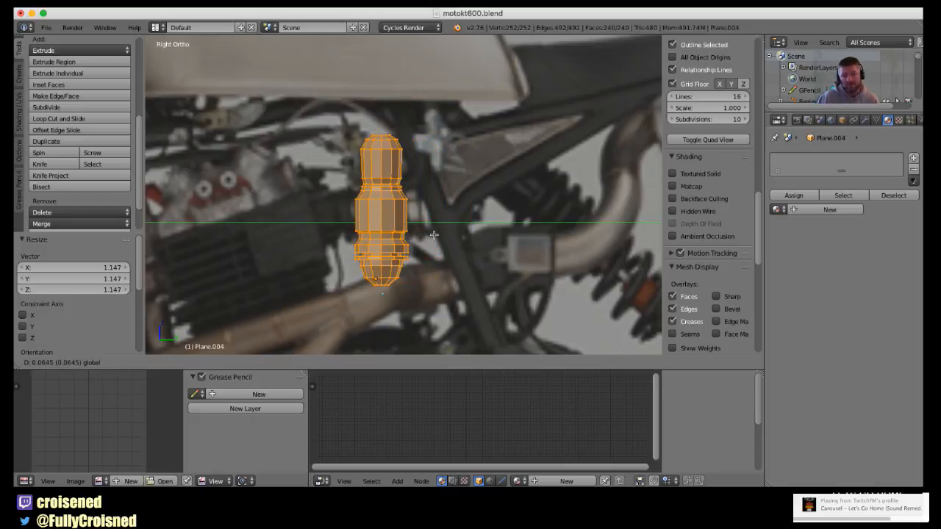
left_click(433, 234)
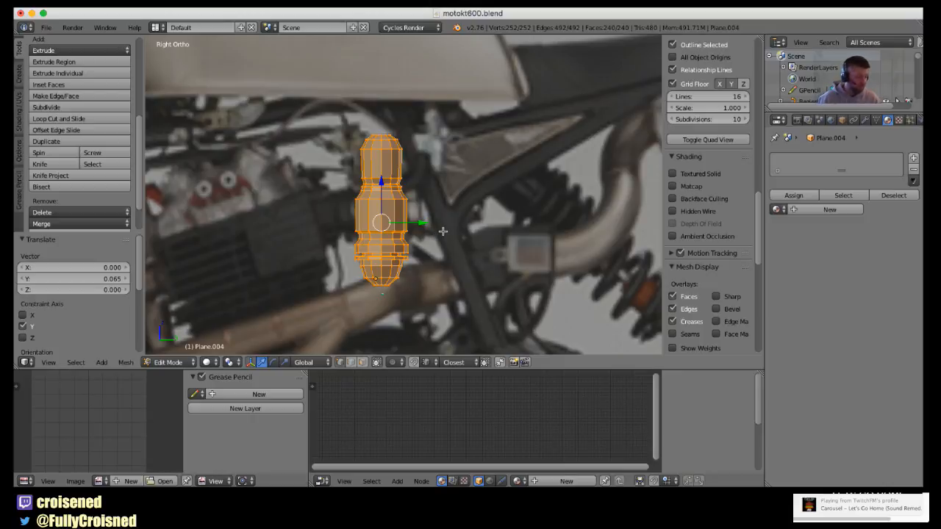
Isolate the carburetor body in local view to inspect it, and return to the full scene.
middle_click_drag(461, 243, 447, 257)
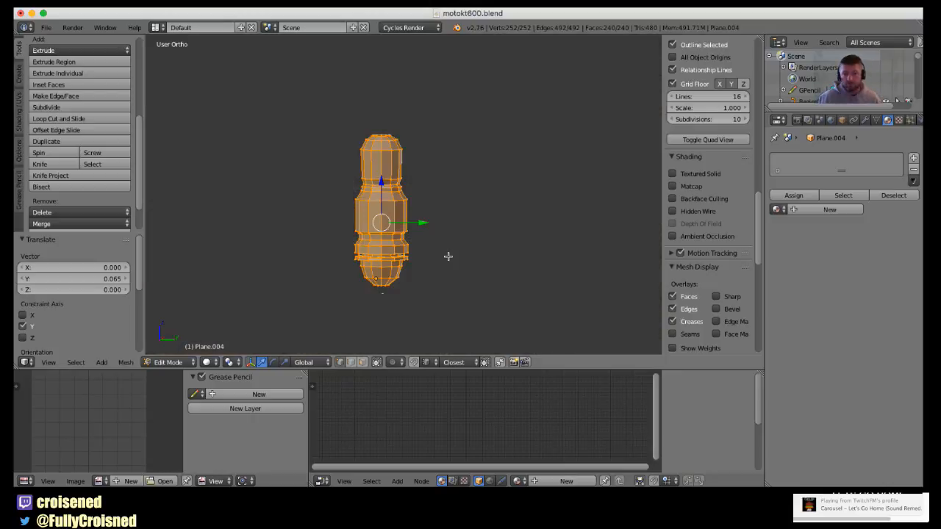
scroll(499, 256, "down", 6)
key("KP_Divide")
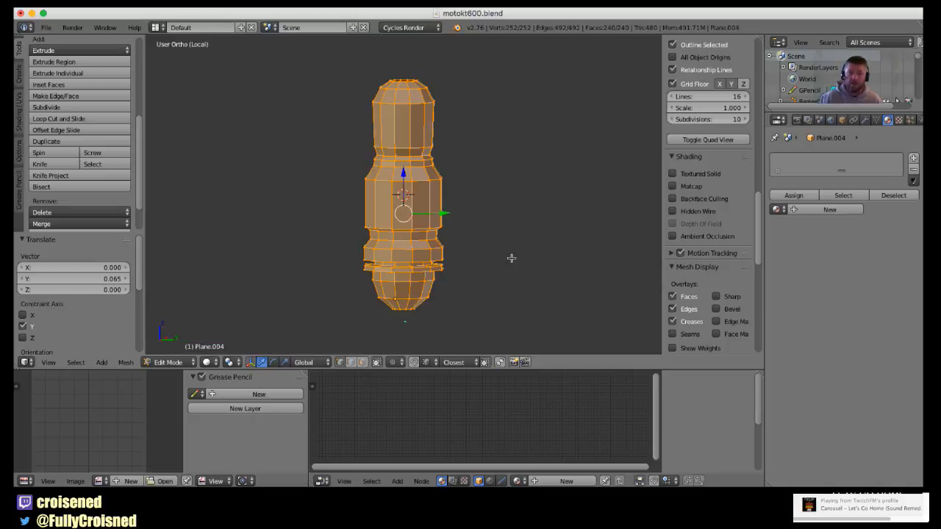
scroll(508, 261, "down", 3)
key("KP_Divide")
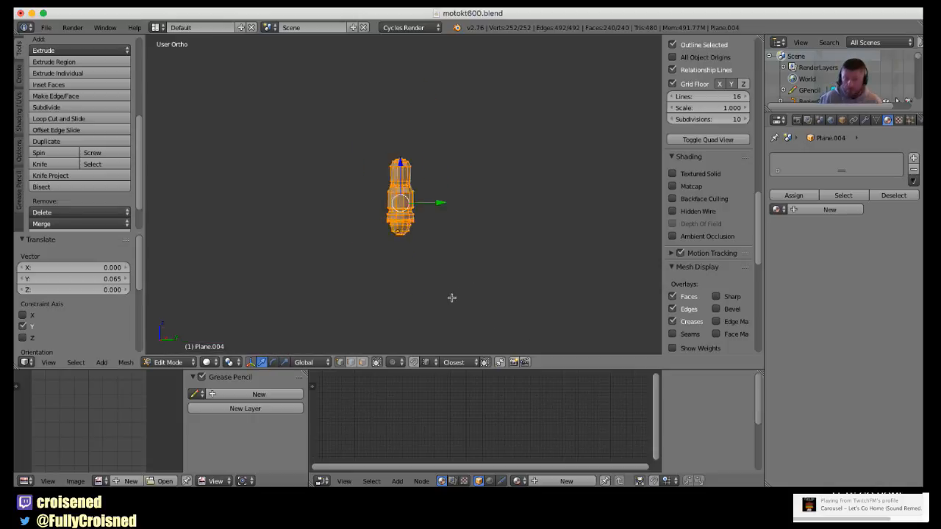
Switch to Object Mode and show the layers holding the other motorcycle parts alongside the carburetor.
key("Tab")
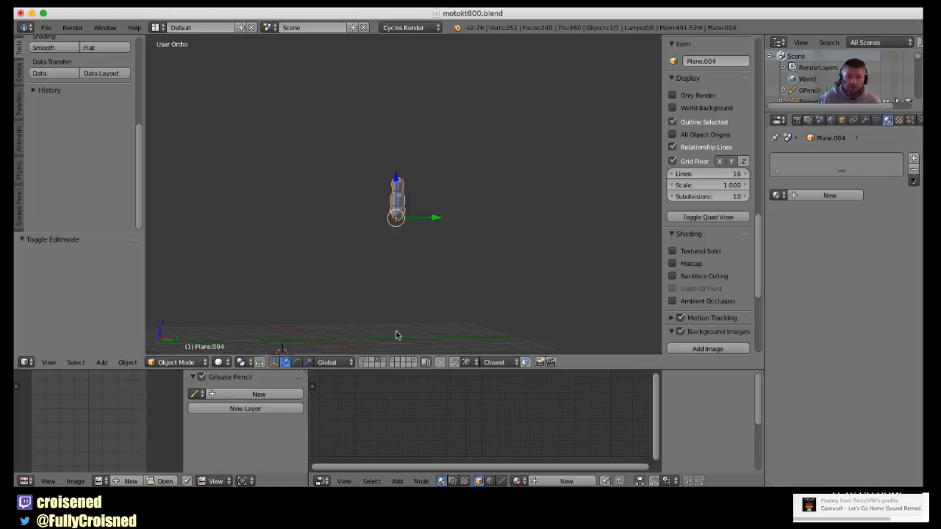
left_click(363, 360, "shift")
middle_click_drag(414, 274, 365, 323)
left_click(368, 361, "shift")
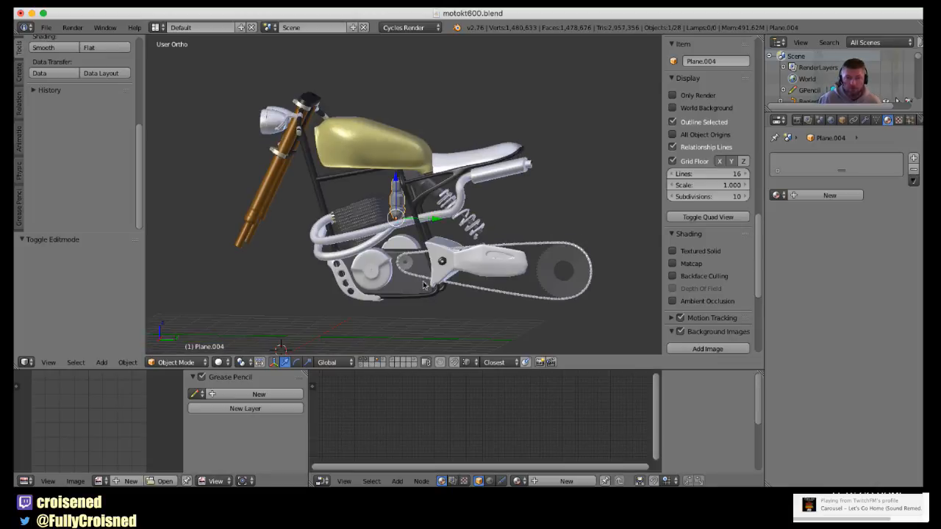
Examine the carburetor's fit between the engine fins, frame and exhaust pipe, both in side view and at an angle.
middle_click_drag(456, 278, 432, 262)
key("KP_3")
scroll(452, 280, "up", 8)
key("KP_1")
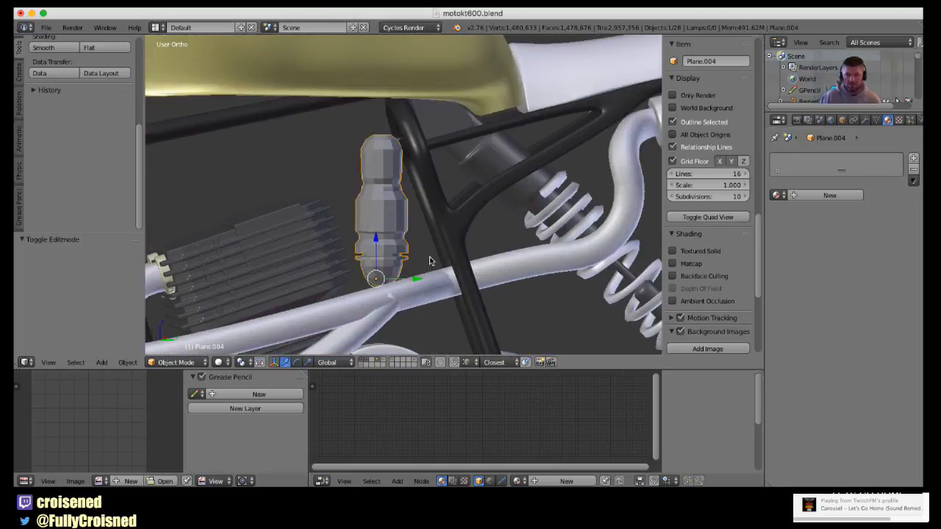
key("KP_3")
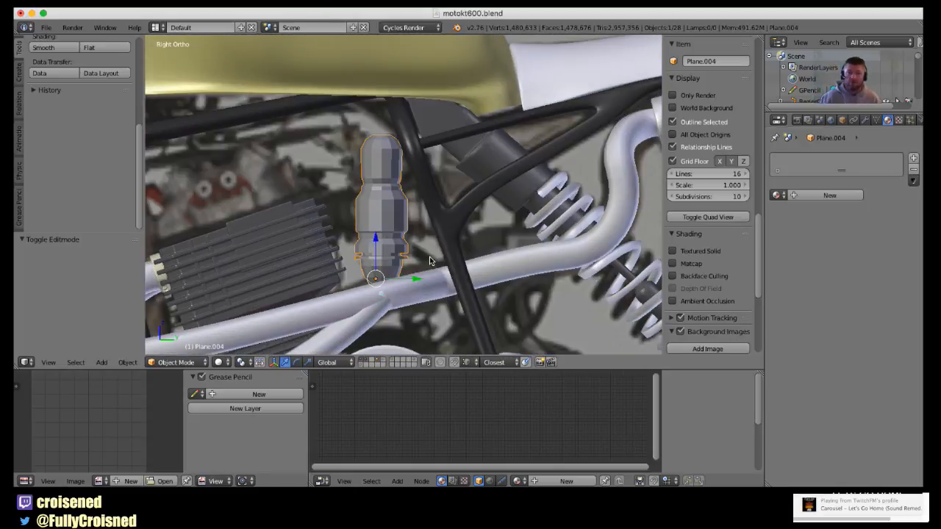
scroll(430, 257, "up", 3)
middle_click_drag(410, 254, 419, 281)
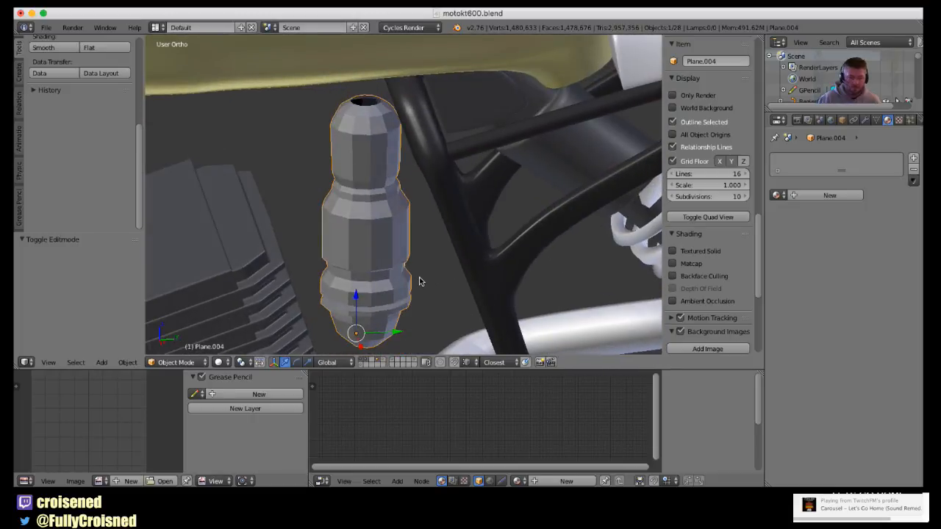
key("KP_3")
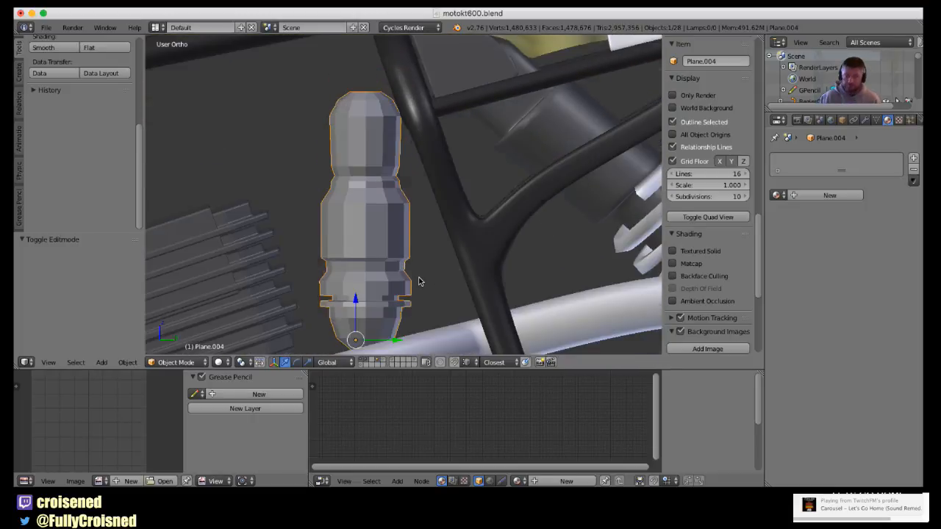
scroll(411, 267, "down", 2, "shift")
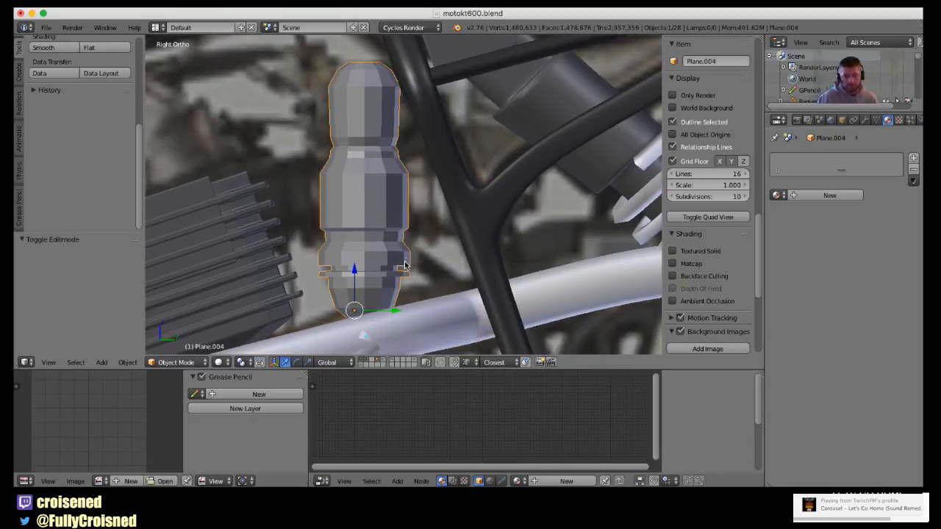
In Edit Mode, rotate the whole carburetor mesh by about -17.03° in side view.
key("Tab")
key("a")
key("a")
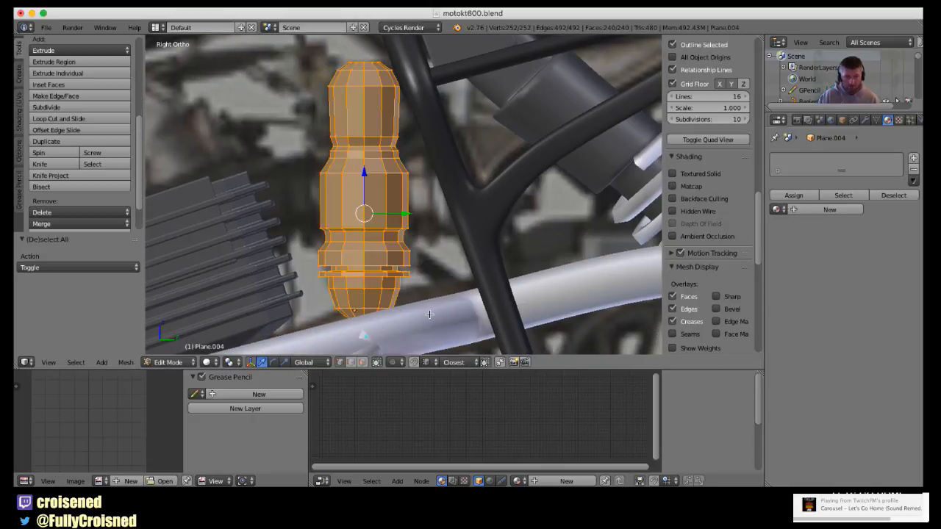
key("r")
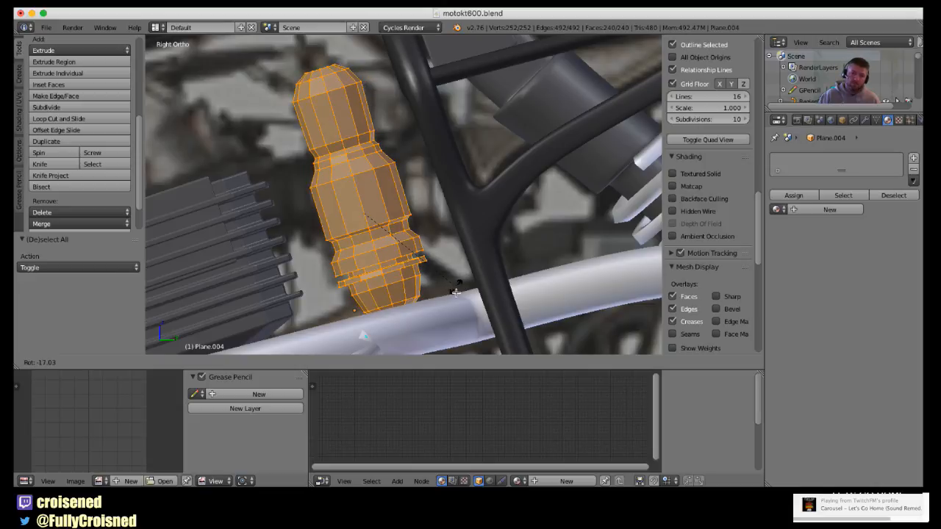
left_click(456, 293)
scroll(428, 276, "down", 3)
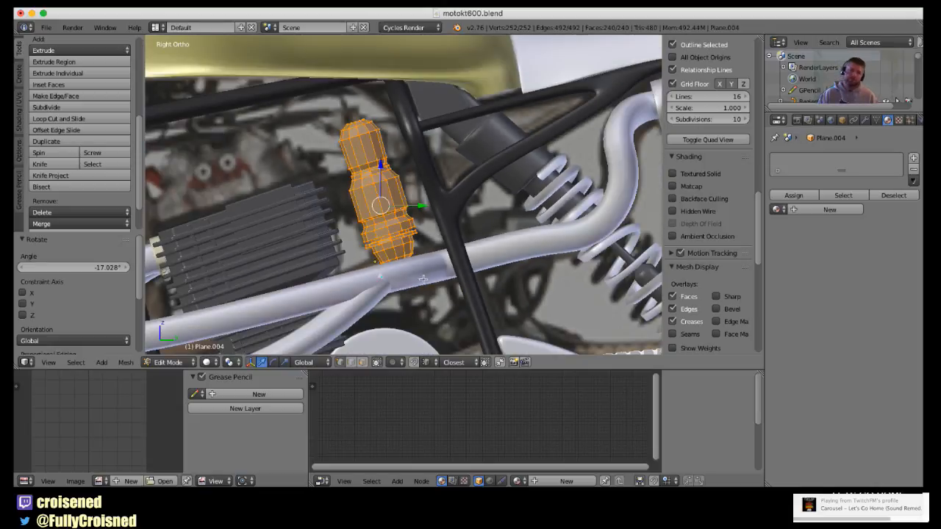
scroll(423, 279, "down", 3)
scroll(412, 258, "up", 3)
scroll(414, 246, "up", 3)
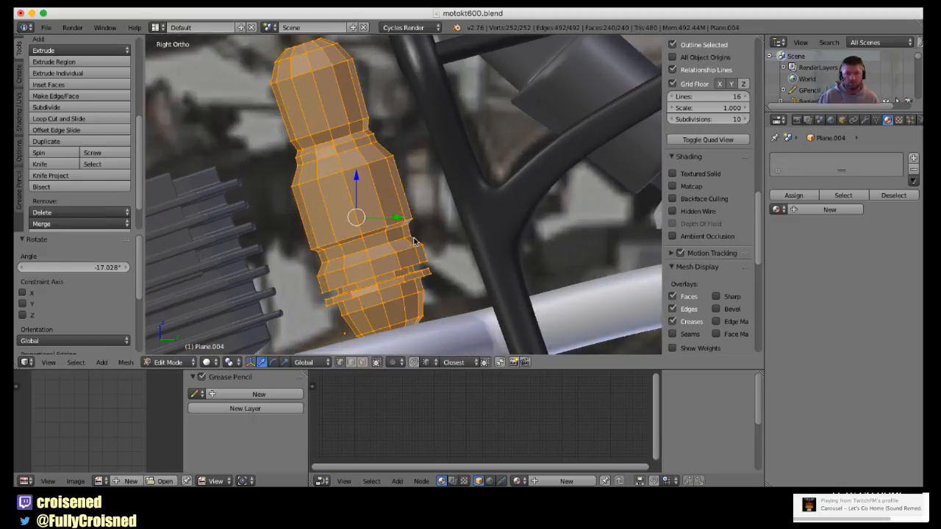
Return to Object Mode and add a Subdivision Surface modifier to the carburetor.
key("Tab")
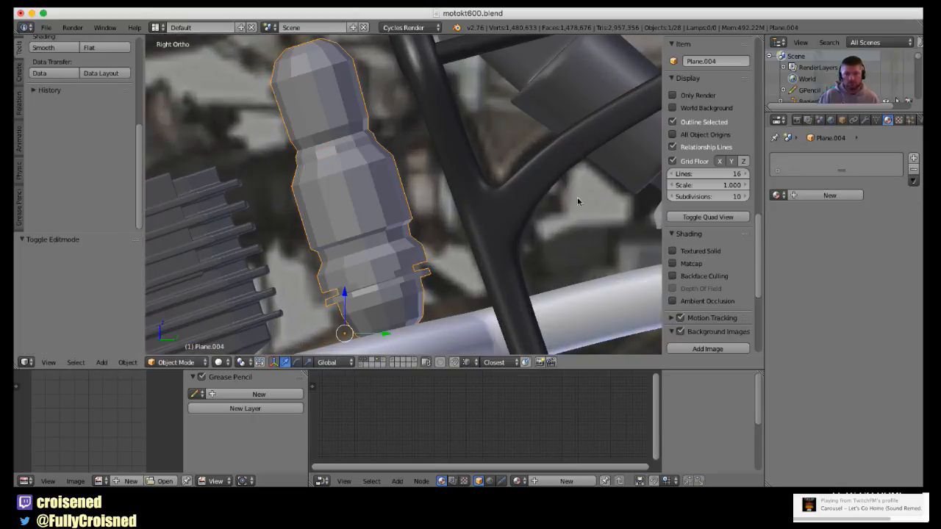
left_click(865, 119)
left_click(832, 158)
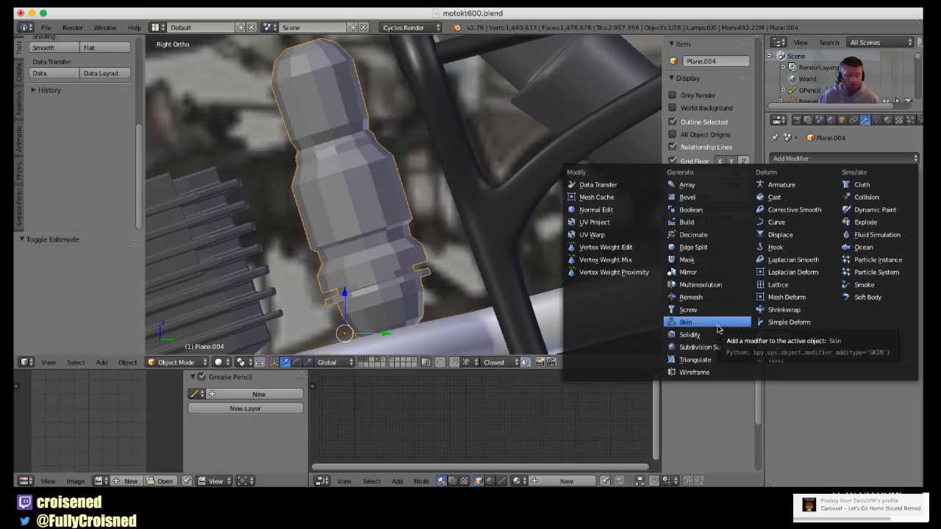
left_click(706, 348)
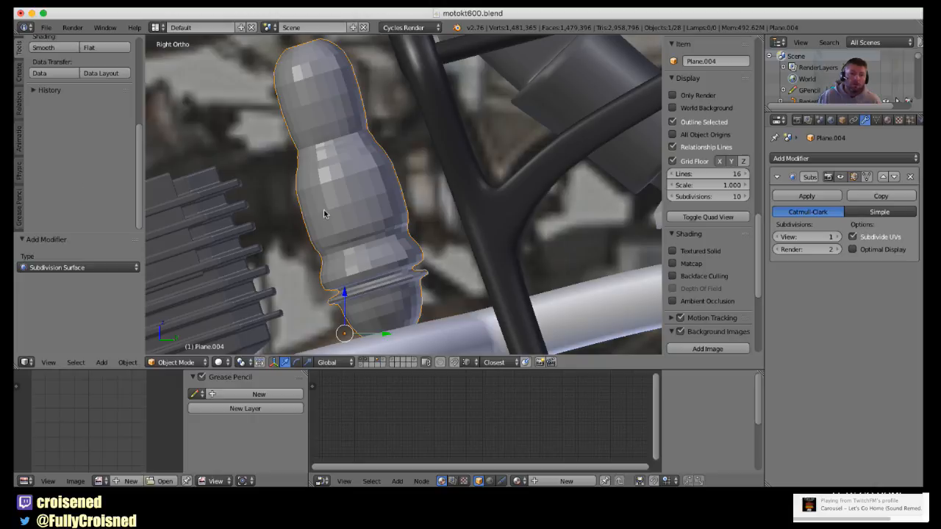
Shade the carburetor smooth and set the modifier's viewport subdivisions to 2.
scroll(57, 112, "up", 5)
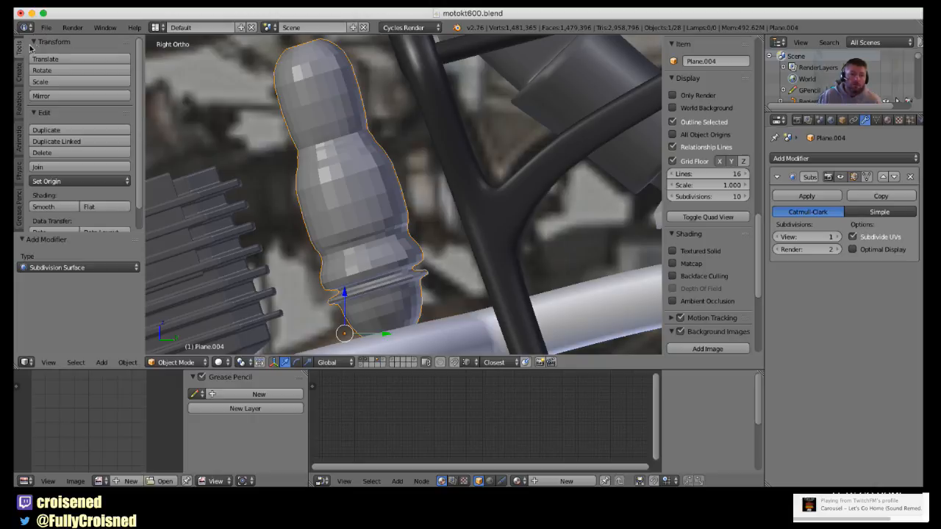
left_click(58, 208)
middle_click_drag(399, 228, 475, 233, "shift")
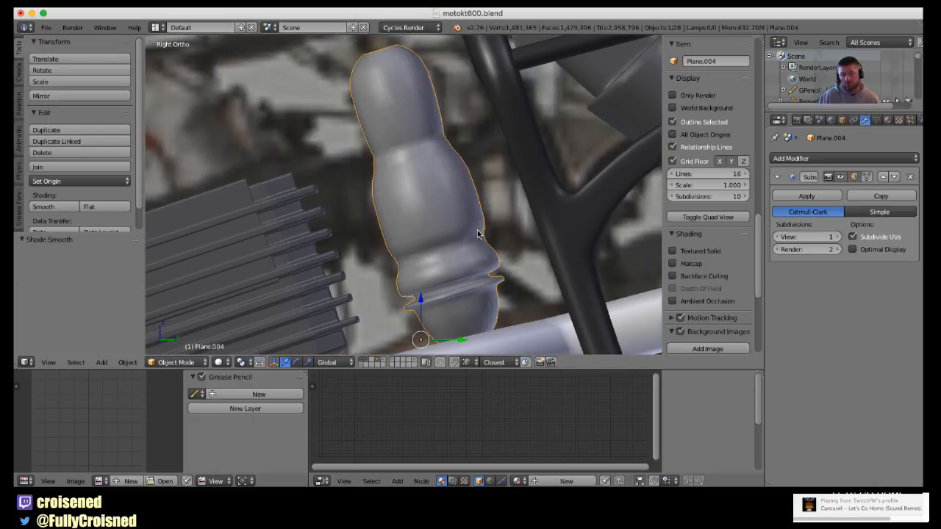
scroll(476, 234, "down", 1)
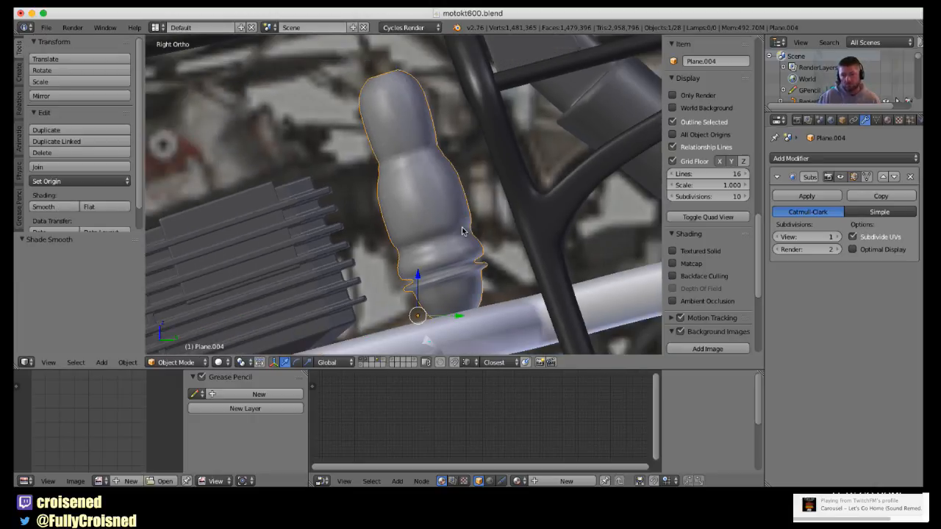
left_click(837, 237)
In Edit Mode, cut an edge loop around the carburetor's uppermost section and slide it about 0.96, close below the rounded shoulder.
key("Tab")
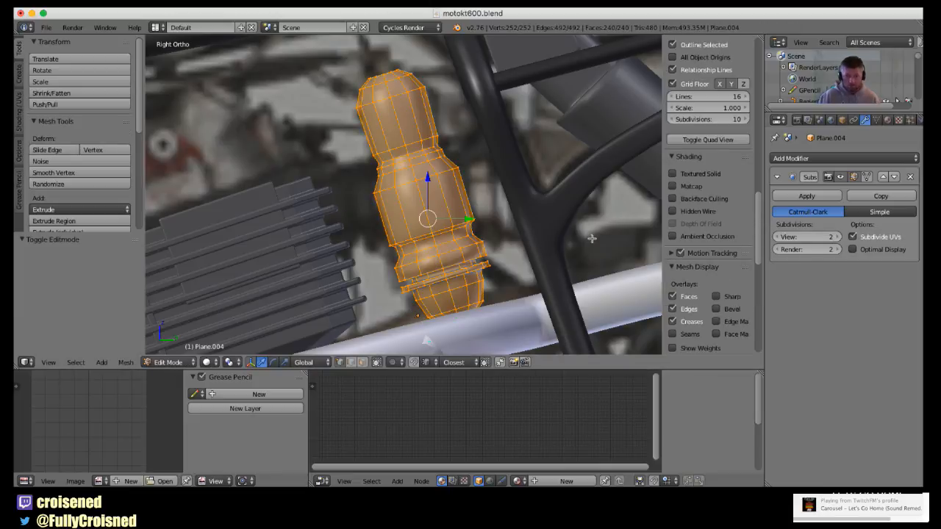
middle_click_drag(483, 209, 484, 321, "shift")
scroll(452, 212, "up", 2)
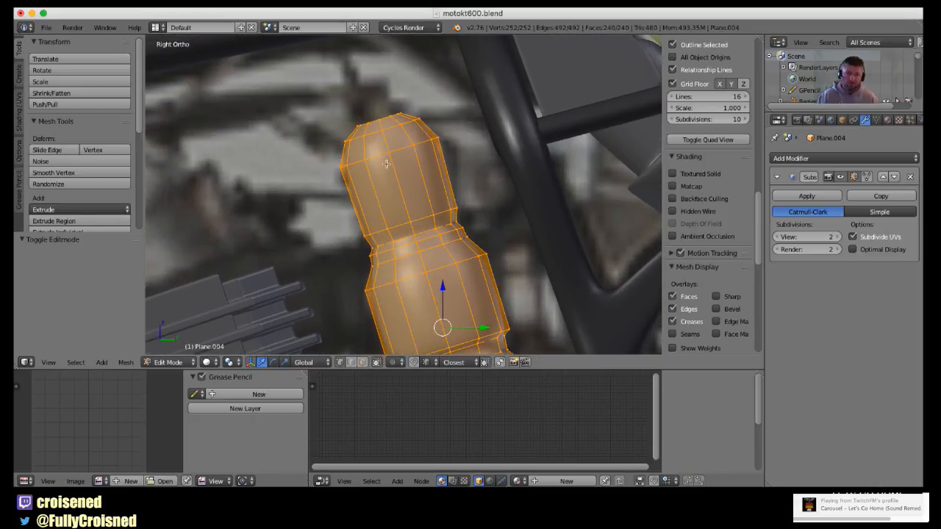
key("ctrl+r")
left_click(386, 162)
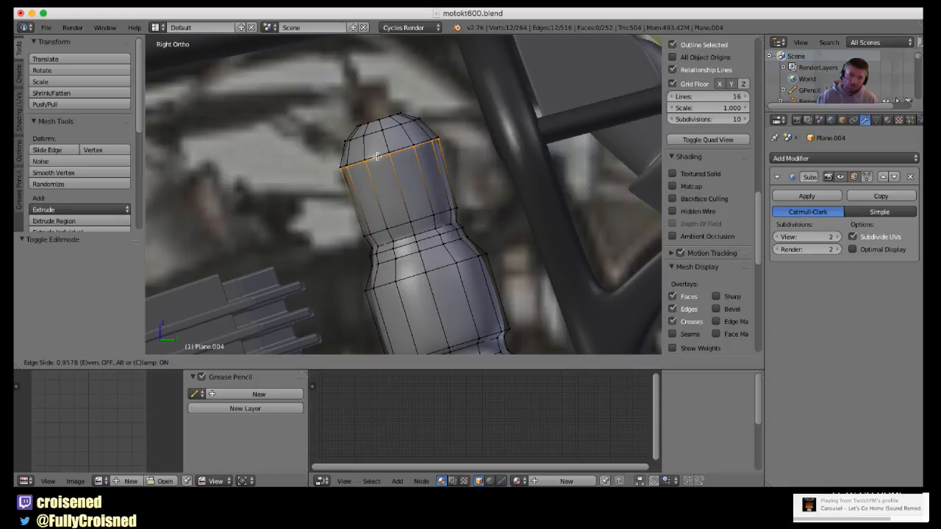
left_click(377, 156)
Cut two more edge loops around the tapered cap of the carburetor, then return to Object Mode to check the smoothing.
key("ctrl+r")
left_click(362, 150)
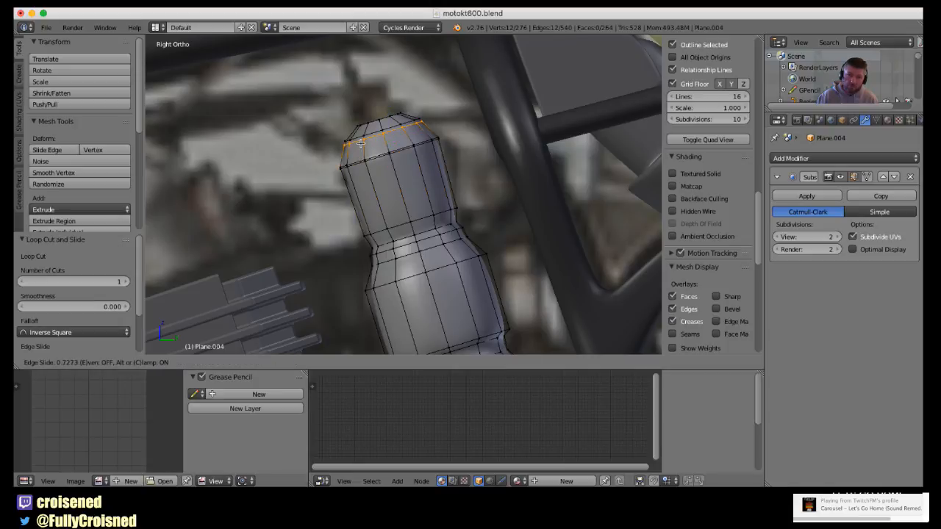
left_click(374, 133)
key("ctrl+r")
left_click(374, 133)
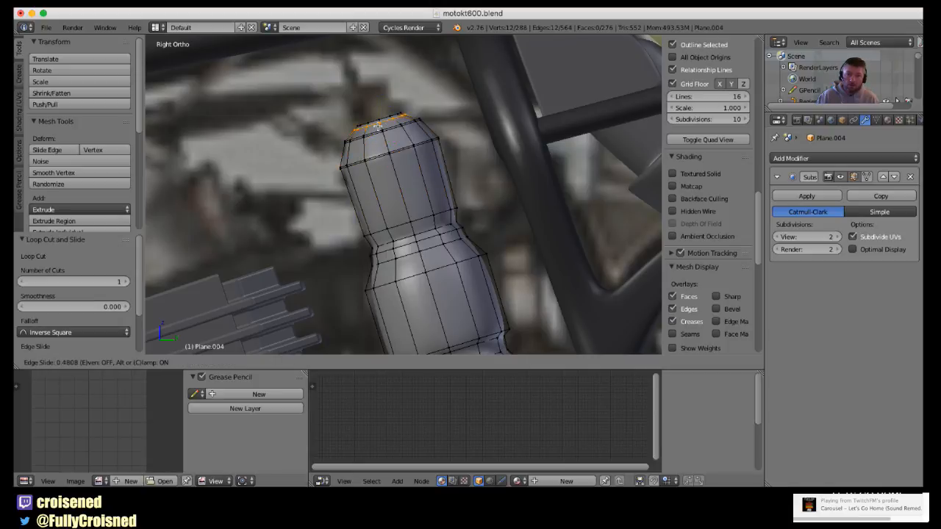
left_click(378, 124)
key("Tab")
scroll(394, 166, "down", 4)
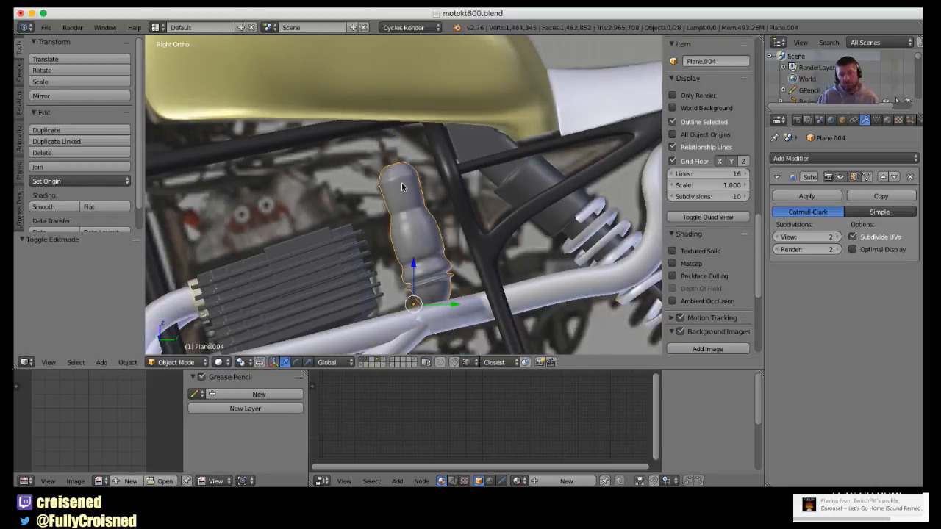
In Edit Mode, cut an edge loop around the uppermost section and slide it about -0.96 to its lower edge.
scroll(405, 193, "up", 5)
key("Tab")
middle_click_drag(404, 205, 406, 143, "shift")
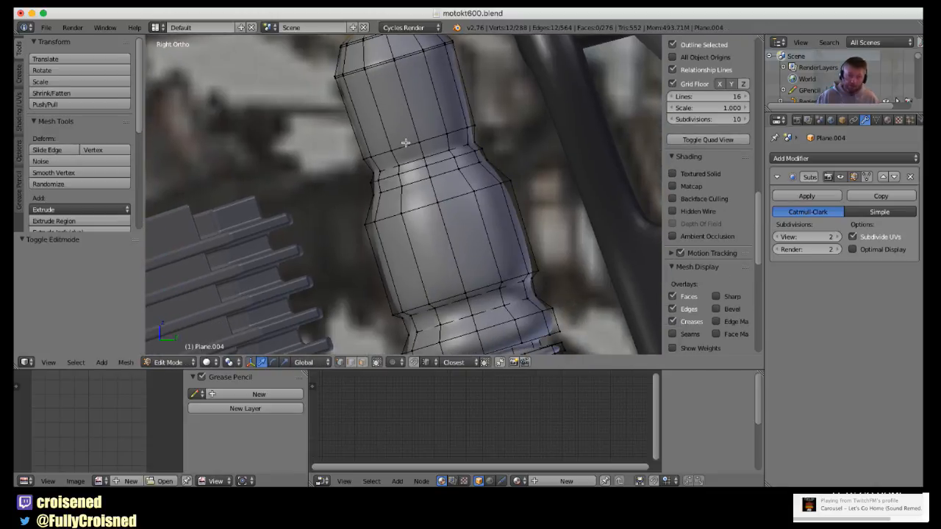
key("ctrl+r")
left_click(402, 131)
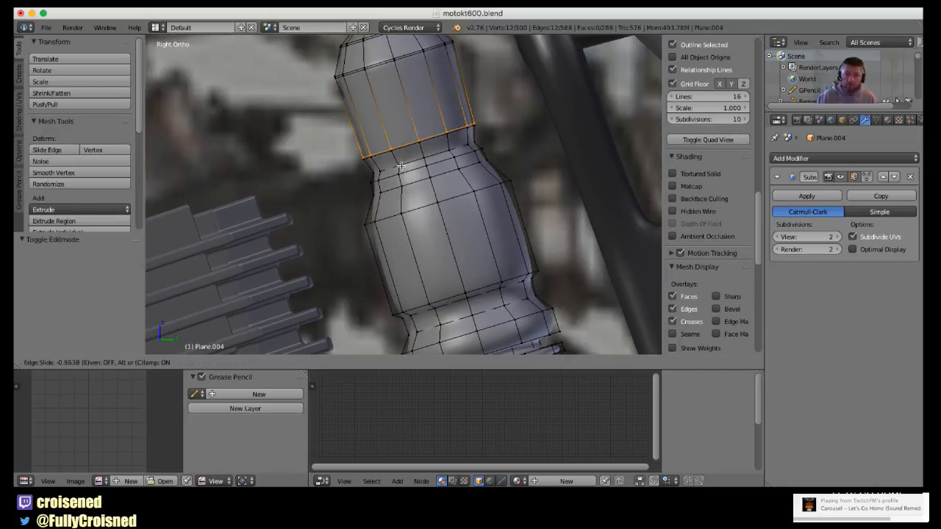
left_click(402, 166)
key("ctrl+r")
left_click(403, 165)
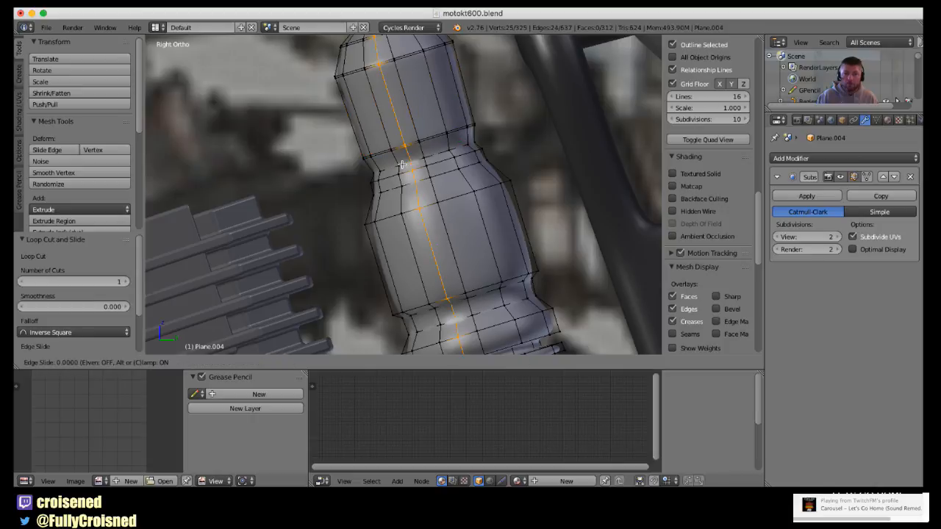
left_click(402, 165)
key("ctrl+z")
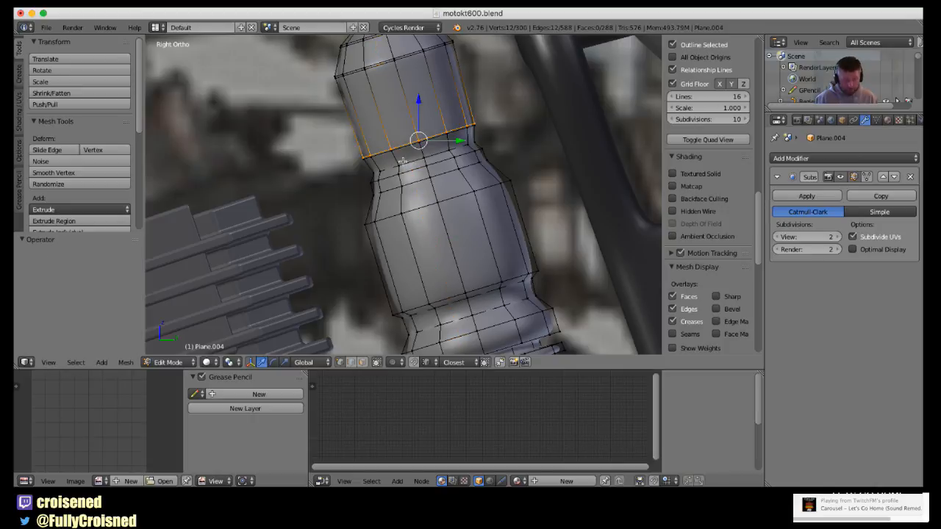
key("ctrl+r")
left_click(418, 206)
left_click(419, 208)
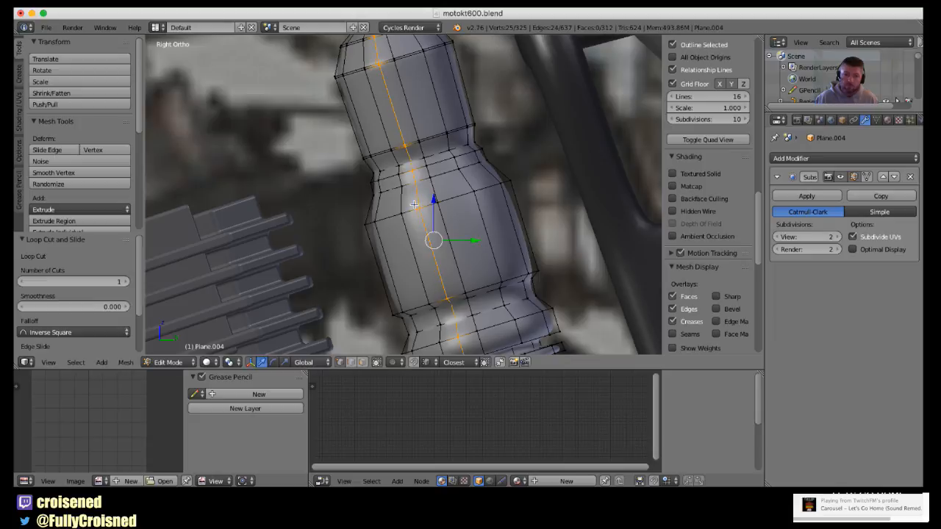
key("ctrl+z")
Cut edge loops on both sides of the middle section's shoulder, one slid about 0.83 up the taper and one about 0.96 below the shoulder.
key("ctrl+r")
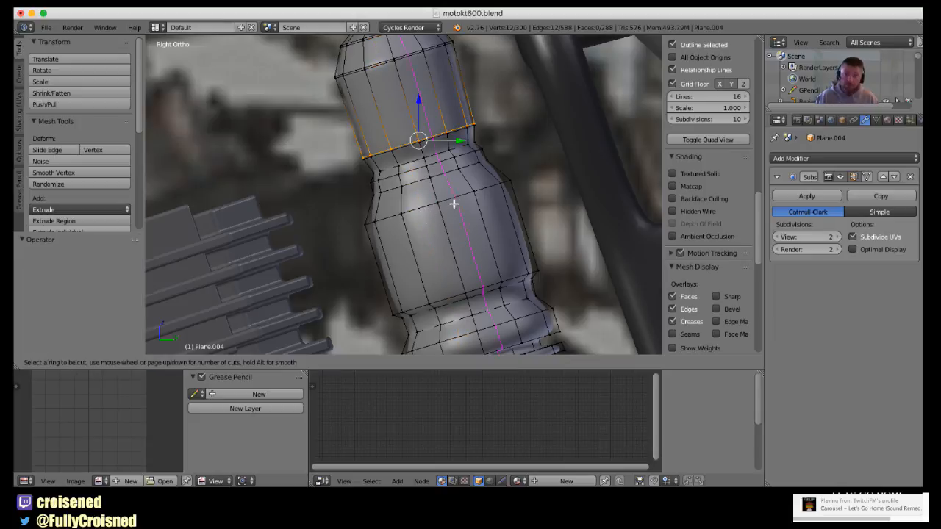
left_click(469, 190)
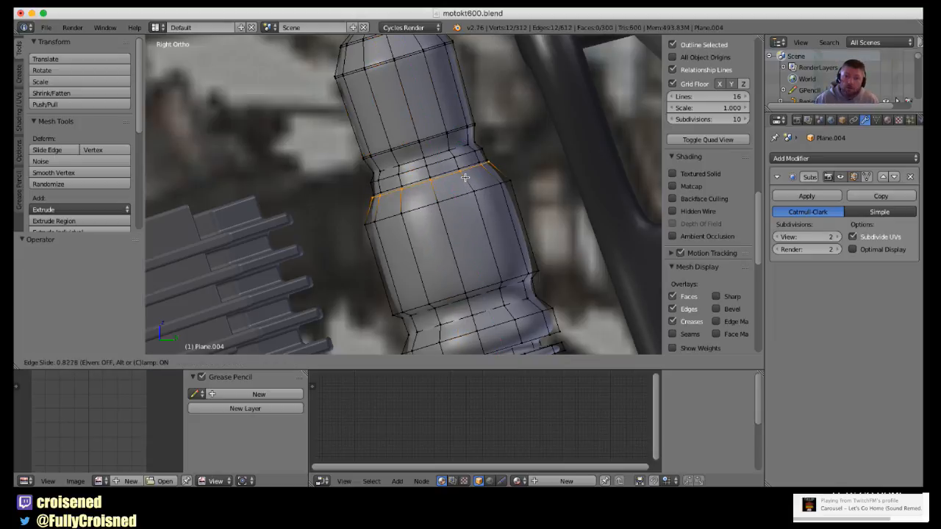
left_click(466, 178)
key("ctrl+r")
left_click(415, 205)
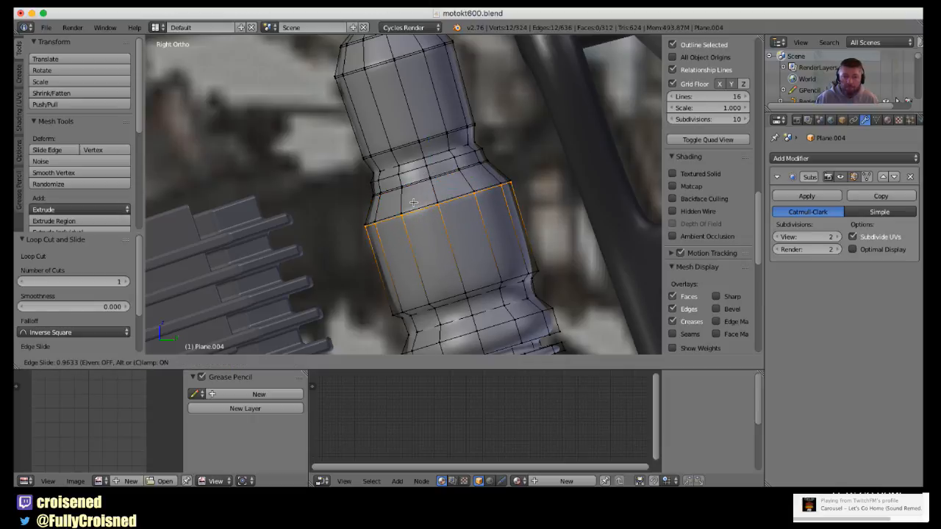
left_click(414, 202)
Cut an edge loop close to the lower edge of the carburetor's middle section and switch back to Object Mode.
scroll(419, 220, "down", 3)
key("ctrl+r")
left_click(423, 234)
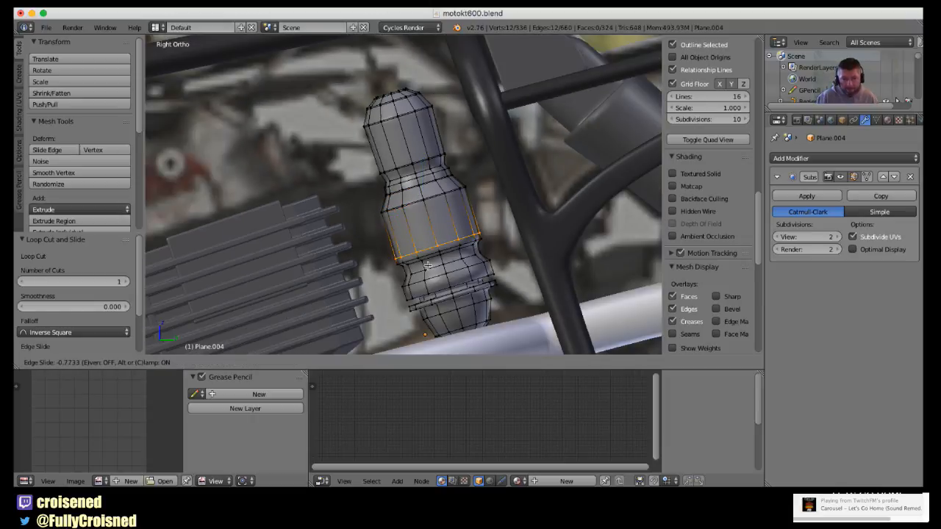
left_click(428, 269)
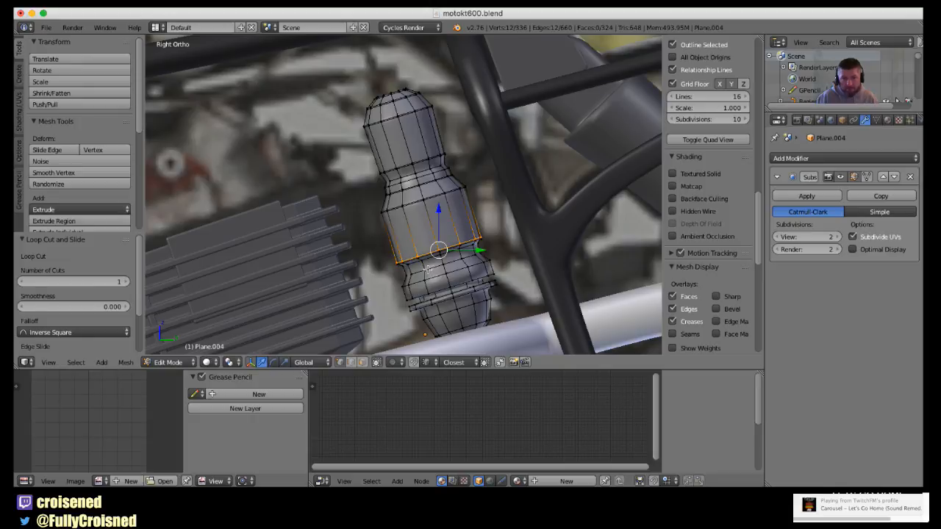
key("Tab")
In Edit Mode, cut two edge loops around the carburetor's lower collar, one near its upper edge and one slid about -0.89 to its lower edge.
scroll(433, 250, "up", 8)
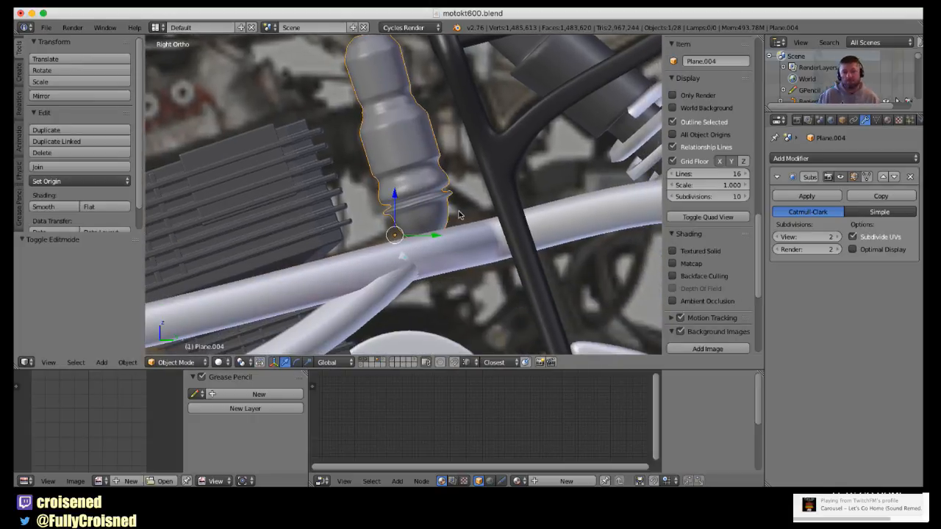
key("Tab")
key("ctrl+r")
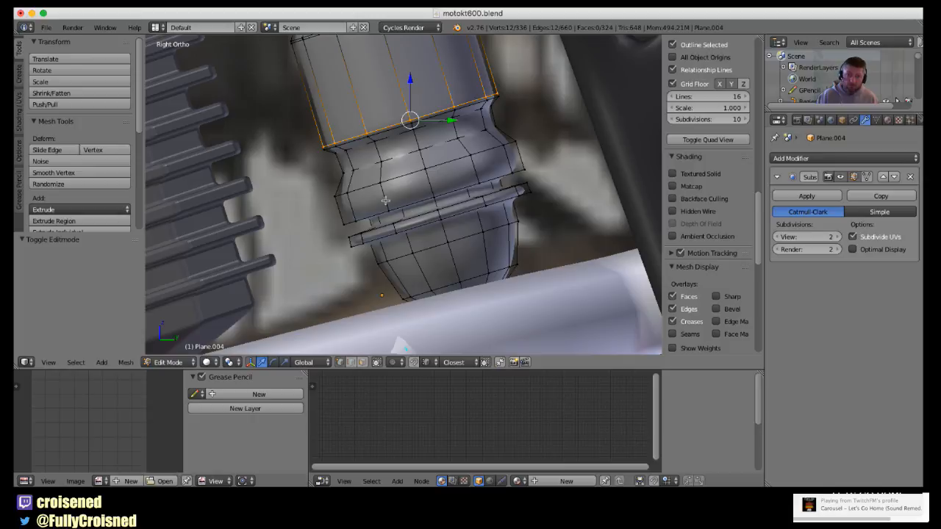
left_click(383, 196)
left_click(383, 193)
key("ctrl+r")
left_click(386, 203)
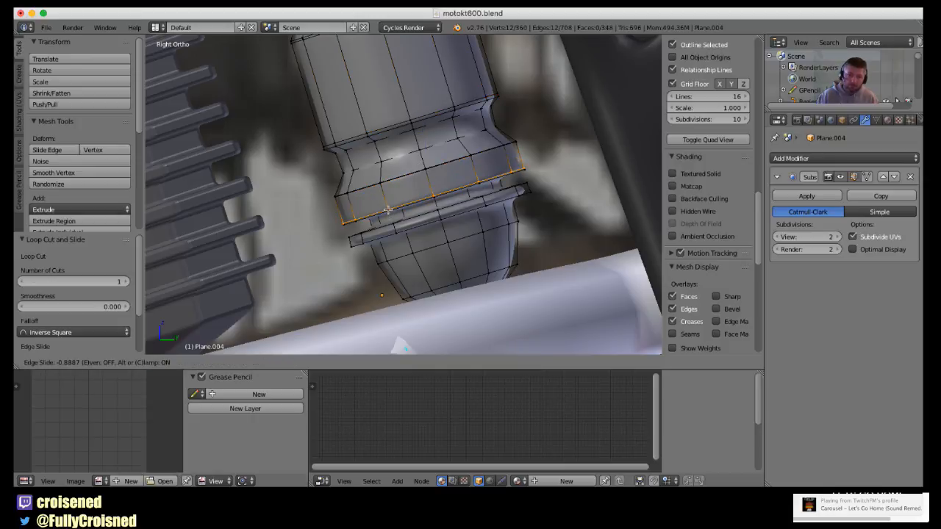
left_click(388, 210)
Cut an edge loop on the lower collar's sloping shoulder, slid about 0.81 up the slope, and another around the narrow neck above it.
key("ctrl+r")
left_click(390, 174)
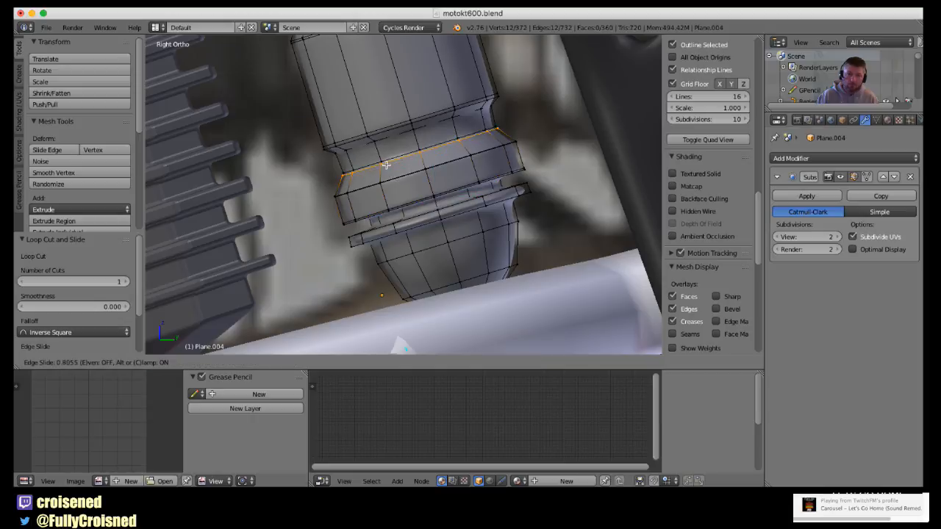
left_click(386, 165)
key("ctrl+r")
left_click(380, 155)
left_click(377, 153)
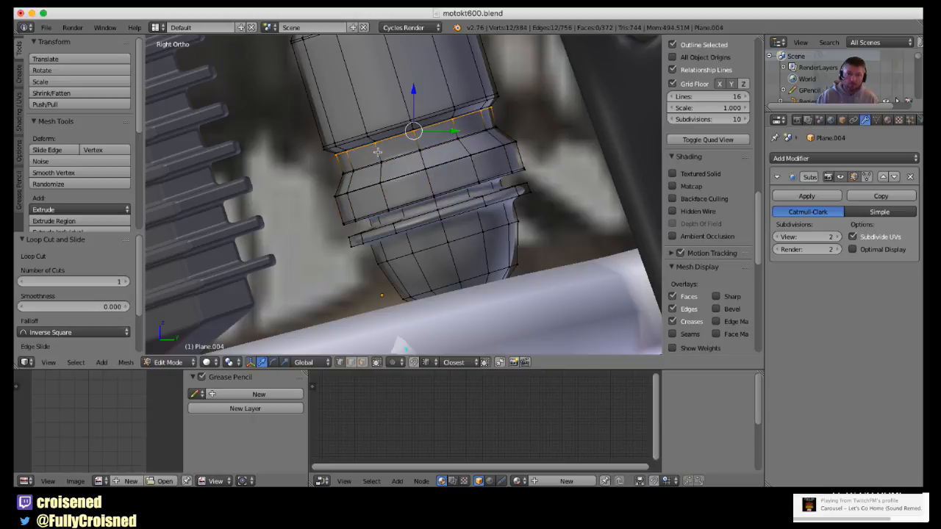
Cut two edge loops around the thin flange below the collar, one slid about 0.79 to its upper edge and one near its lower edge.
key("ctrl+r")
left_click(396, 233)
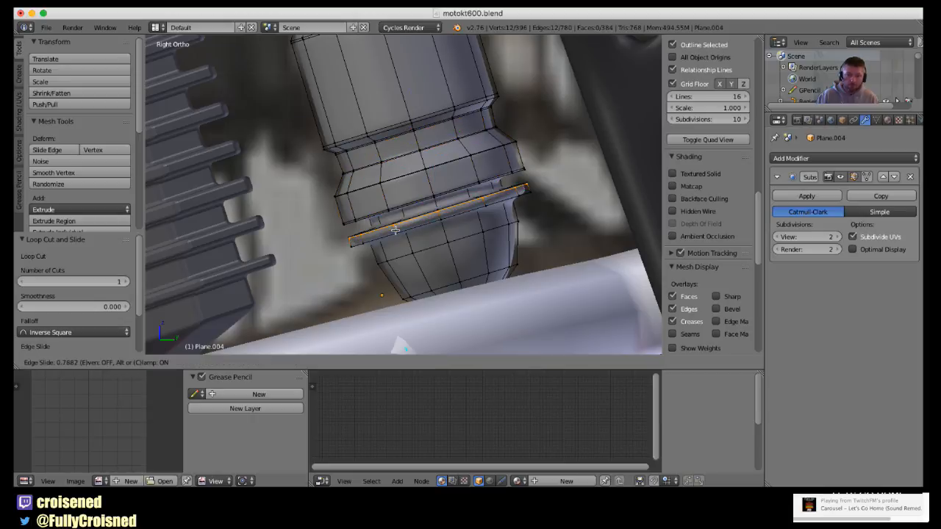
left_click(395, 232)
key("ctrl+r")
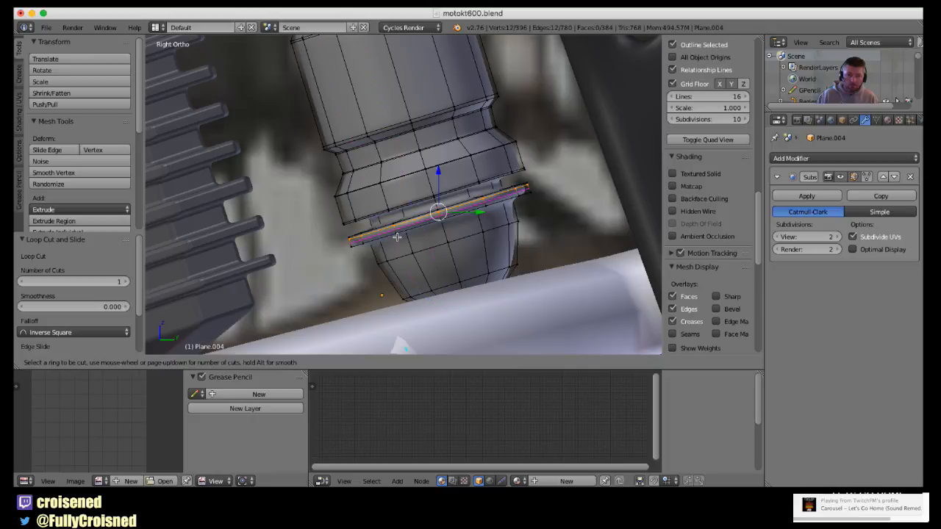
left_click(397, 237)
left_click(397, 239)
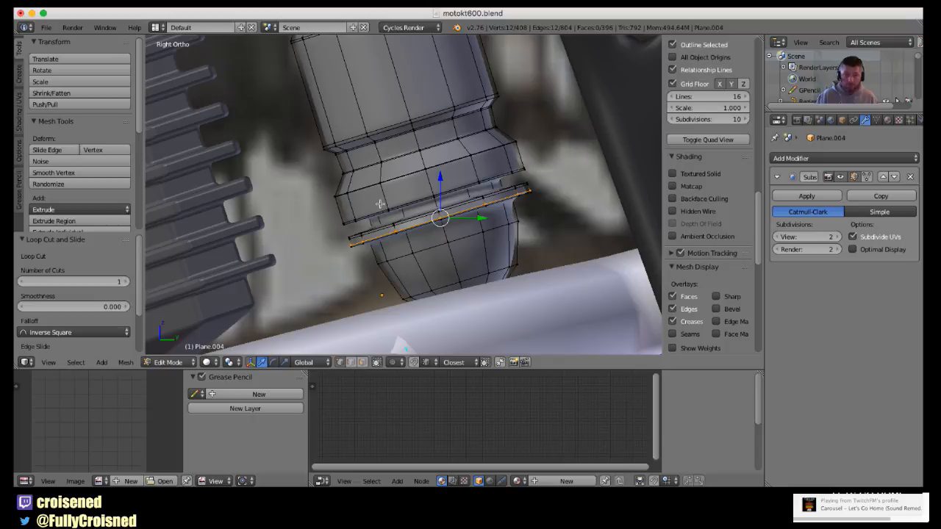
key("ctrl+r")
key("Escape")
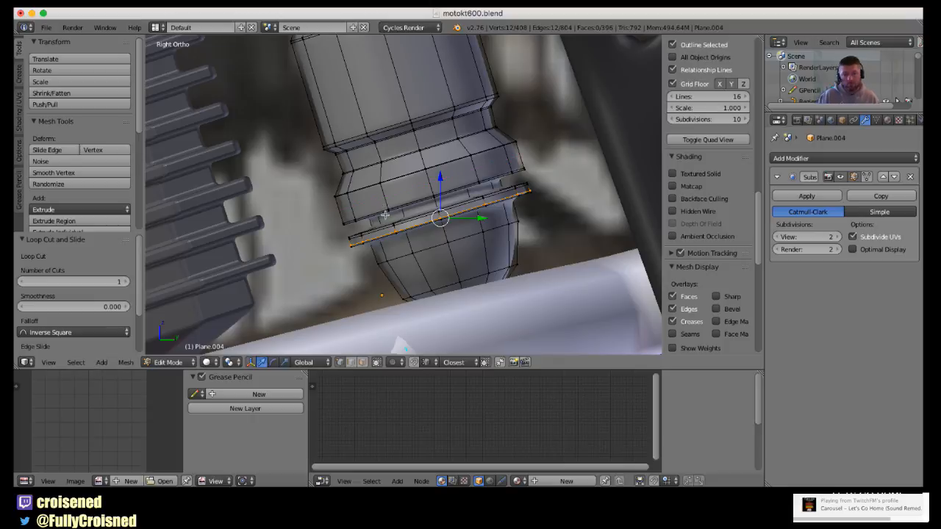
Return to Object Mode and inspect the smoothed carburetor from an angle, ending in the right side view.
key("Tab")
scroll(394, 211, "down", 3)
scroll(406, 224, "down", 5)
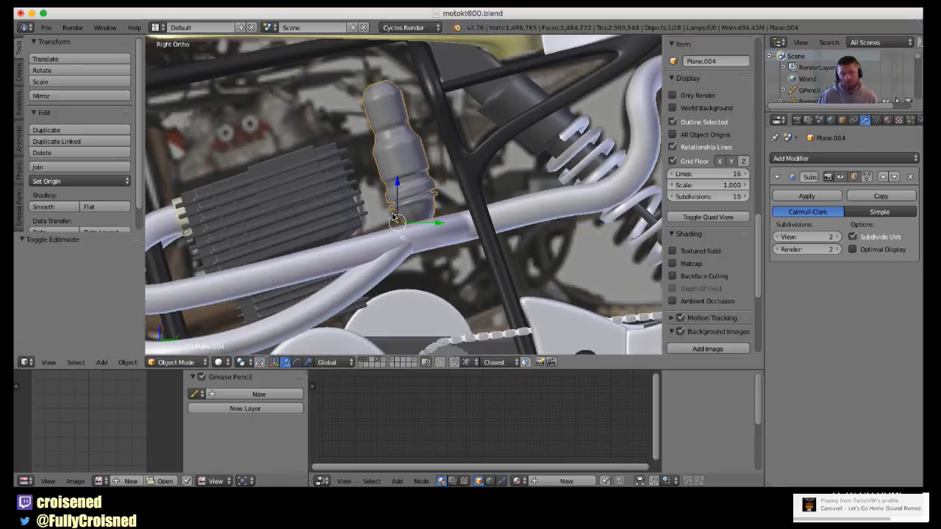
middle_click_drag(405, 224, 378, 218)
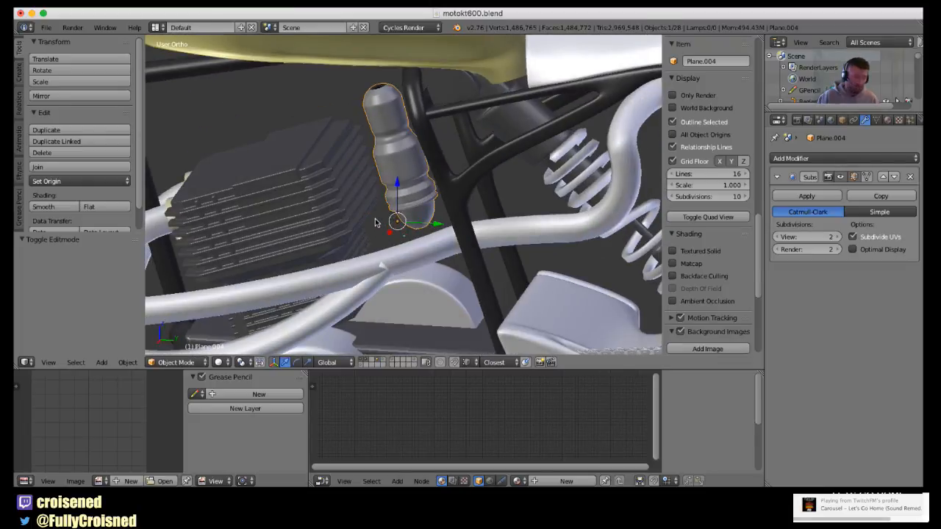
scroll(376, 220, "up", 3)
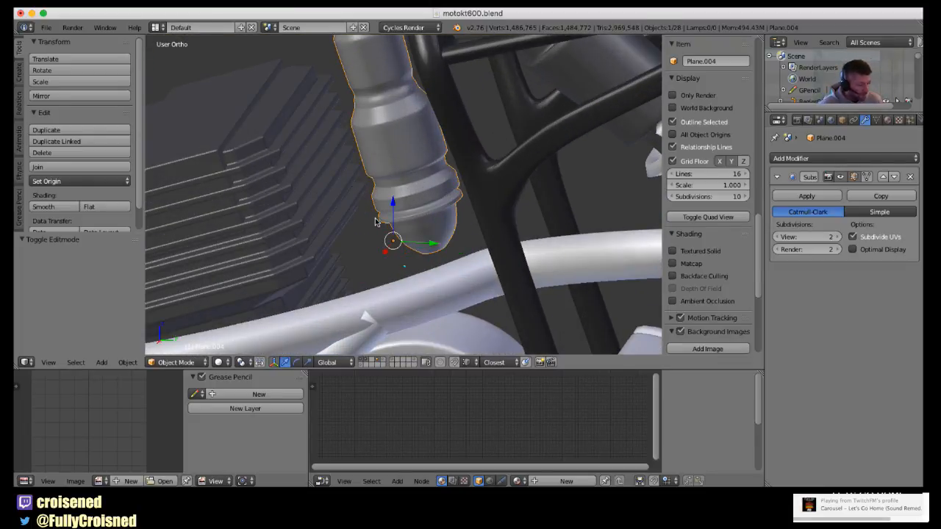
middle_click_drag(377, 219, 397, 238)
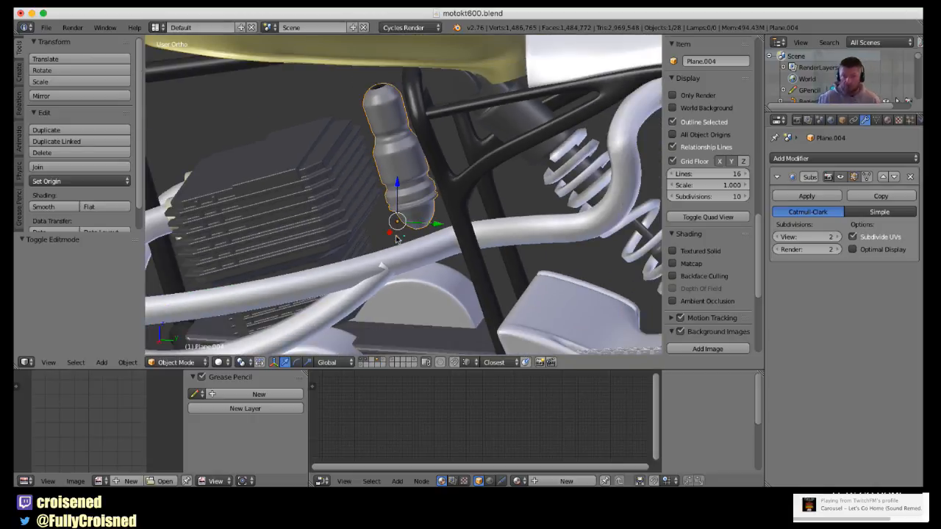
key("KP_3")
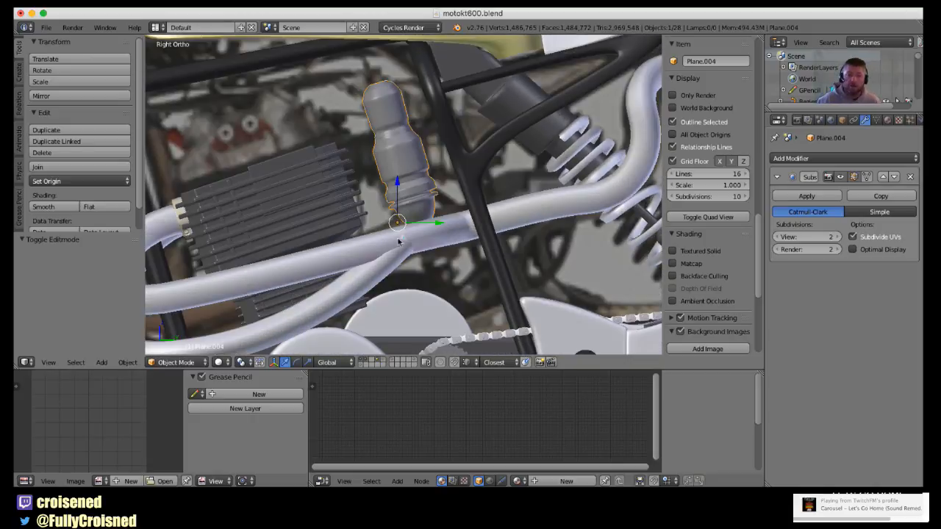
Switch to an empty layer and frame the 3D cursor at the base of the front-view tire reference.
left_click(405, 363)
scroll(430, 251, "down", 3)
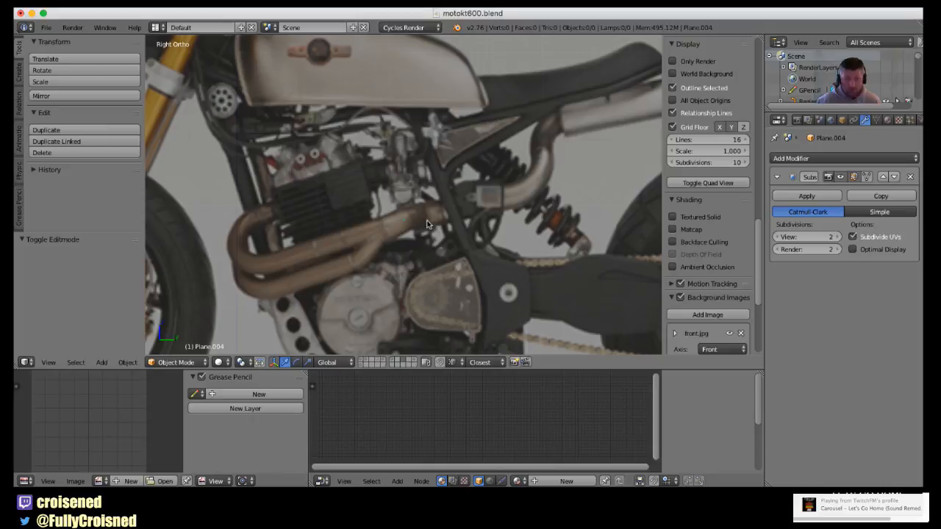
scroll(408, 224, "down", 5)
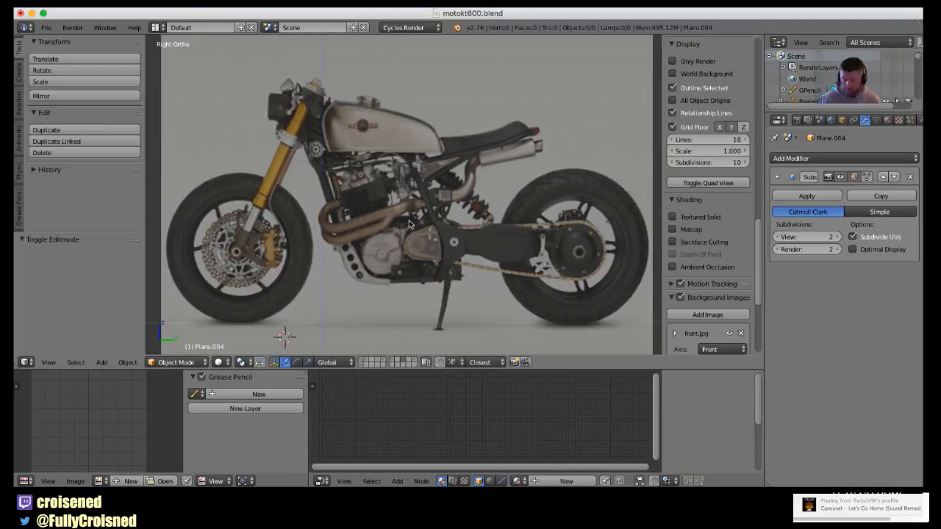
key("KP_1")
scroll(445, 272, "up", 5)
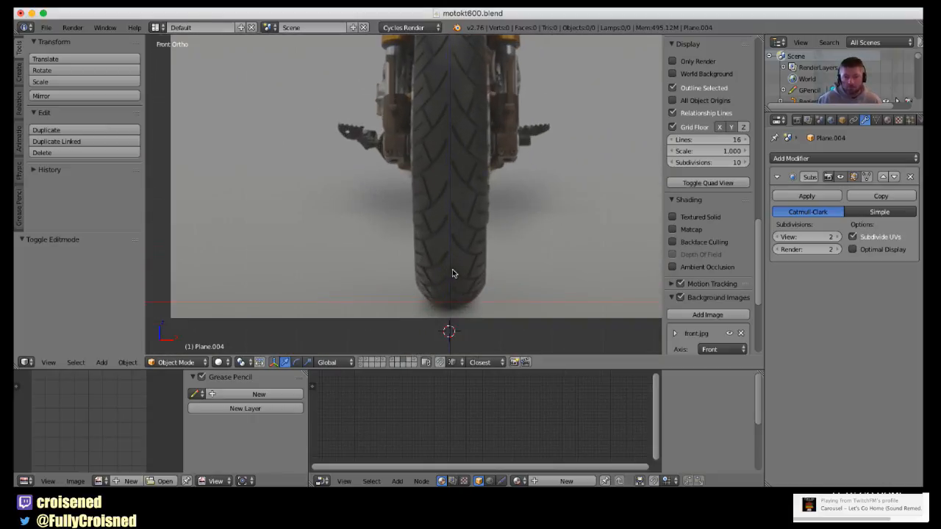
middle_click_drag(465, 327, 455, 244, "shift")
scroll(454, 244, "up", 5)
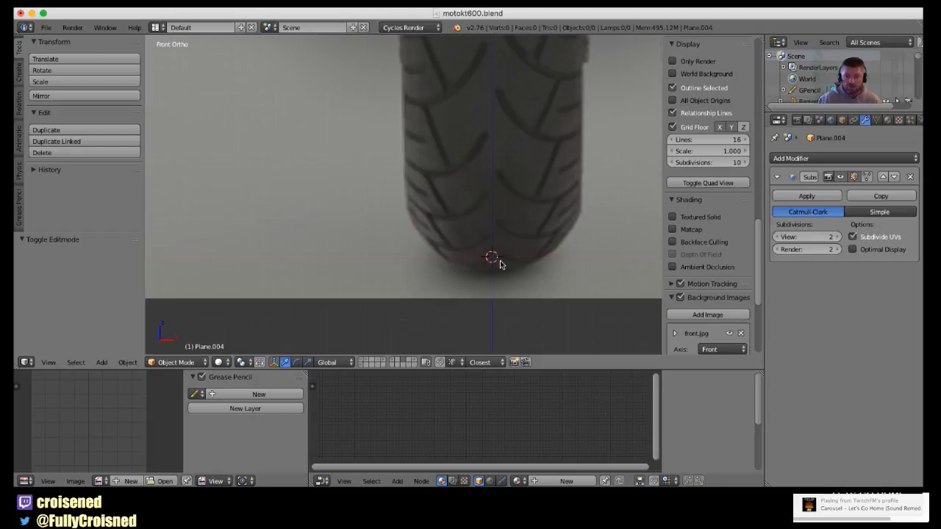
middle_click_drag(536, 284, 398, 227, "shift")
scroll(413, 256, "up", 3)
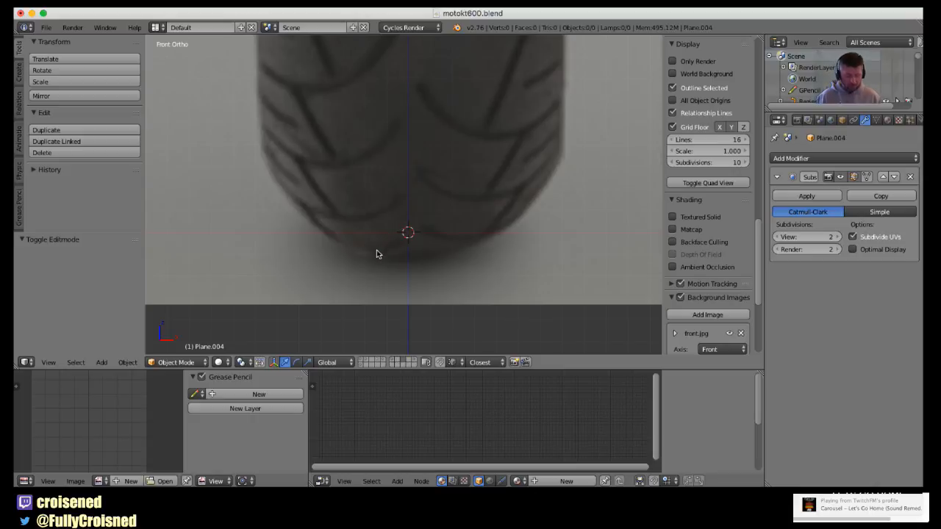
Add a plane mesh at the 3D cursor.
key("shift+a")
mouse_move(378, 253)
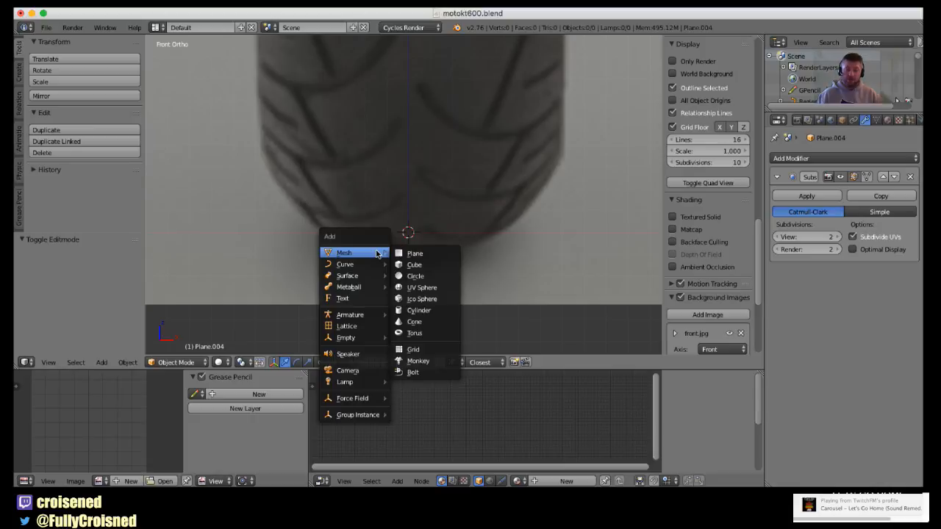
mouse_move(366, 285)
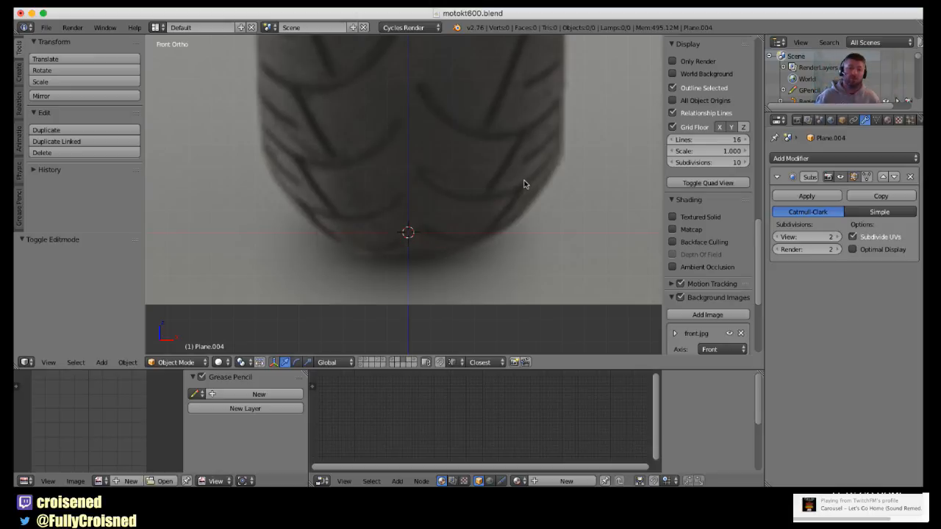
key("shift+a")
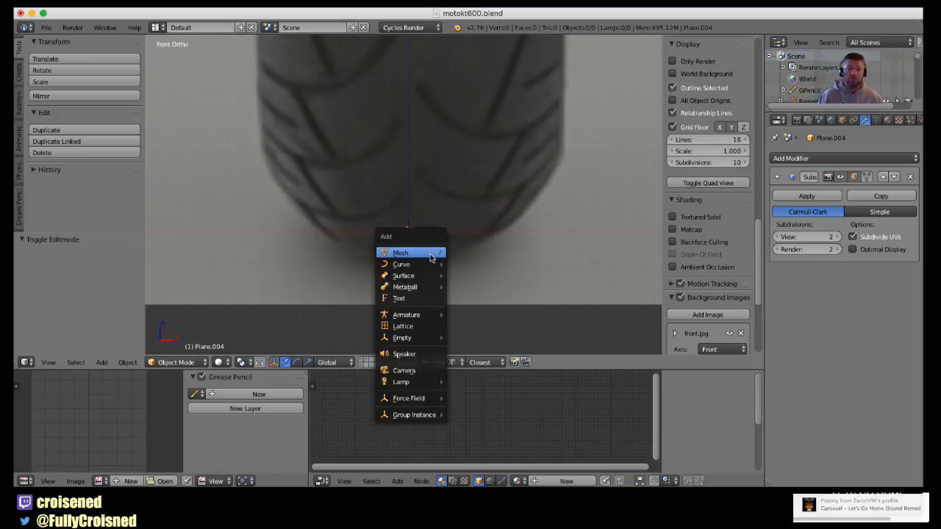
mouse_move(412, 252)
left_click(474, 253)
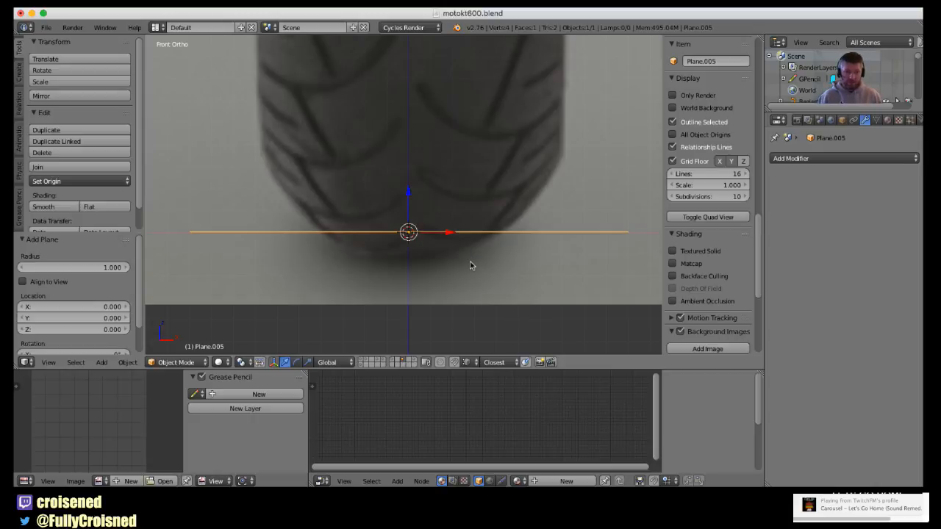
Rename the new plane object to SingleVert.
key("Tab")
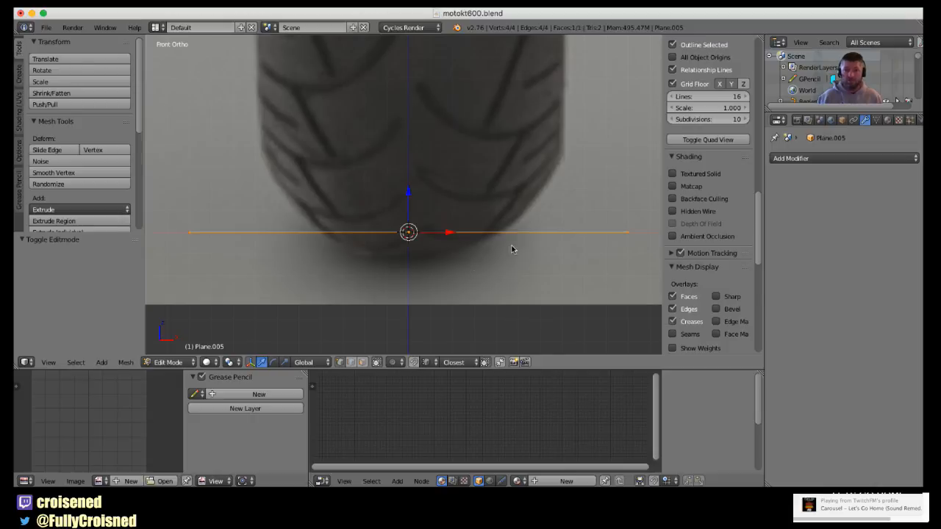
key("Tab")
left_click(842, 119)
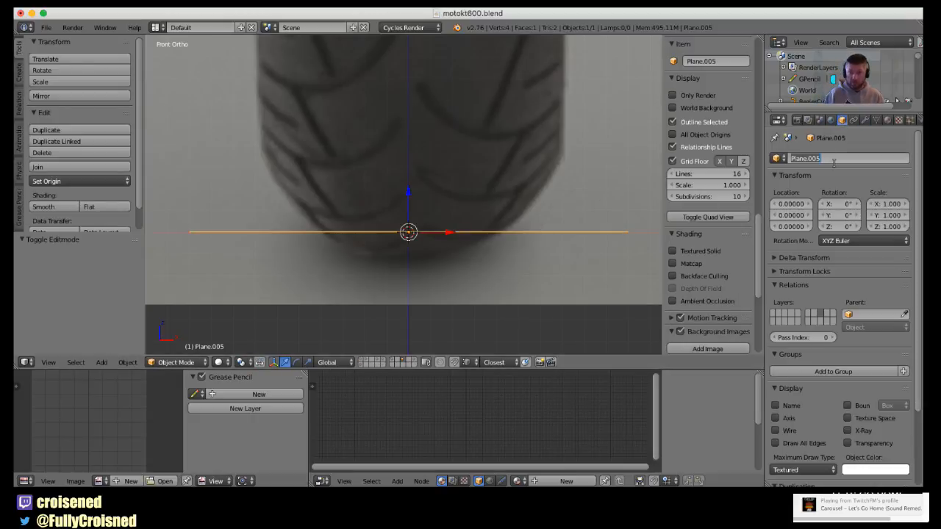
type("S")
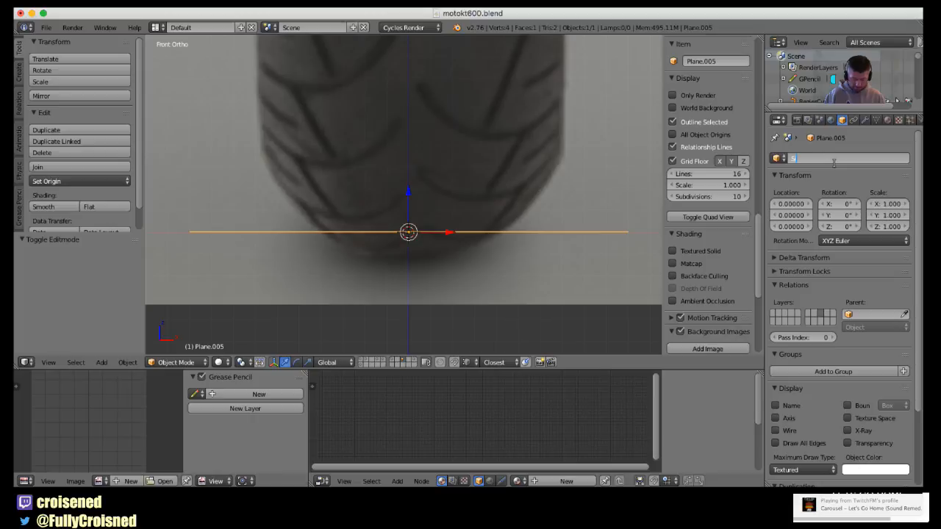
type("ingleVert")
key("Return")
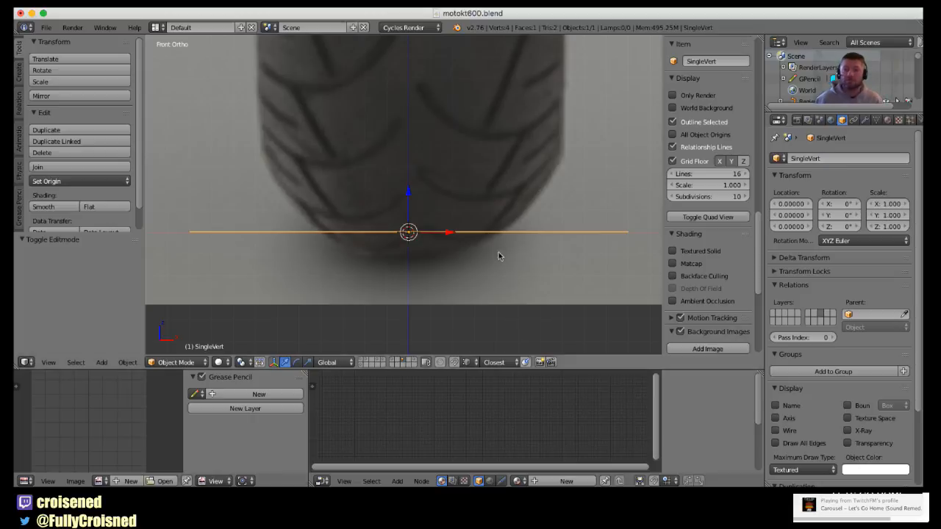
In Edit Mode, rotate the plane's geometry 90° about X and delete all of its vertices, then return to Object Mode.
key("Tab")
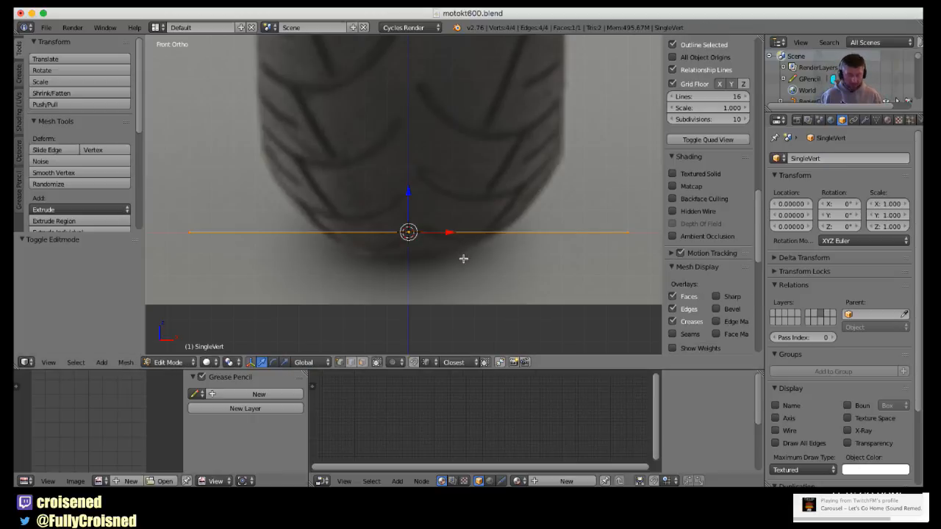
key("r")
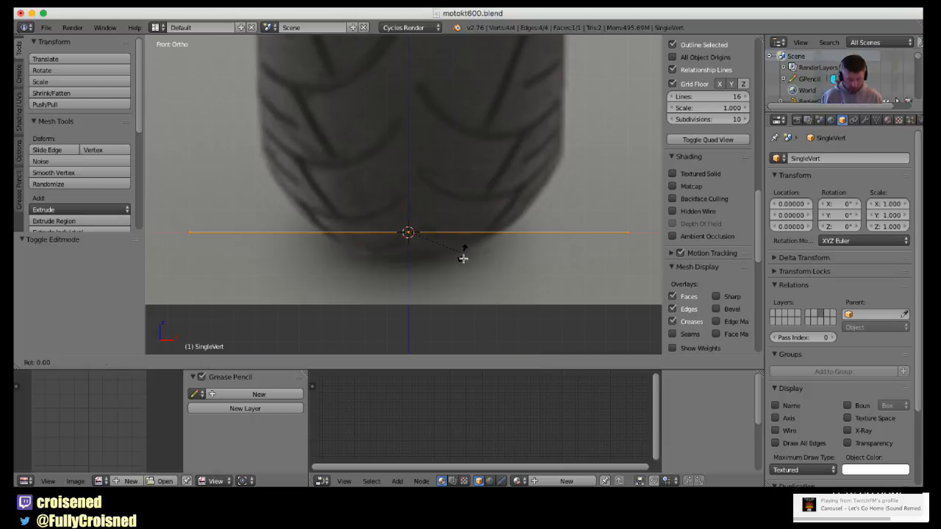
key("x")
key("9")
key("0")
key("Return")
scroll(463, 265, "down", 4)
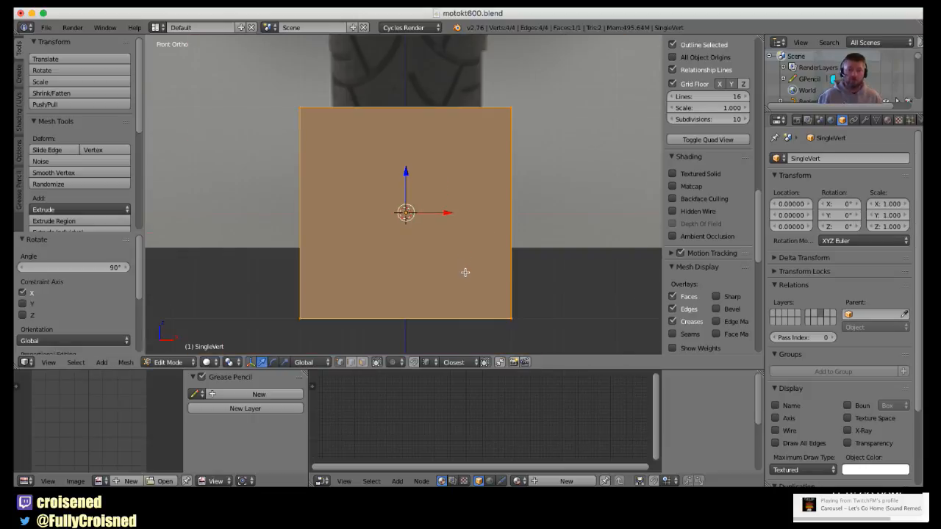
key("x")
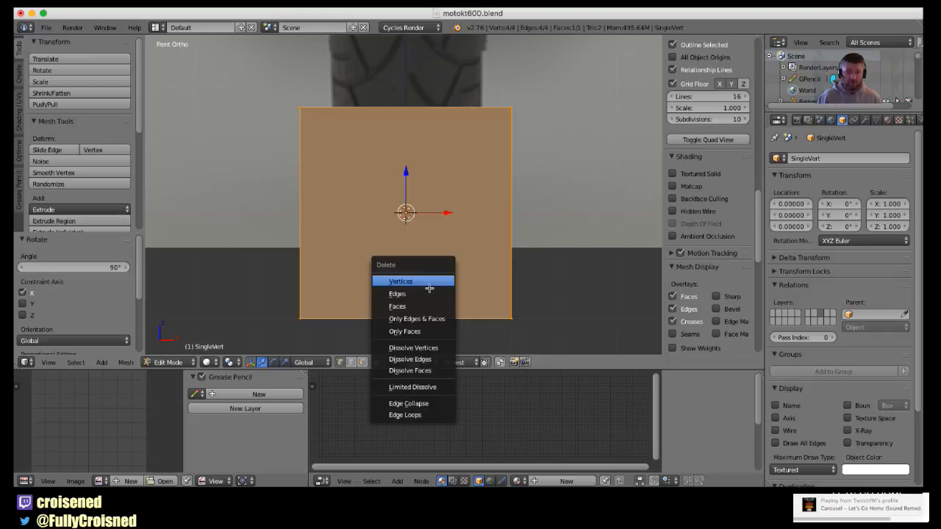
left_click(429, 288)
key("Tab")
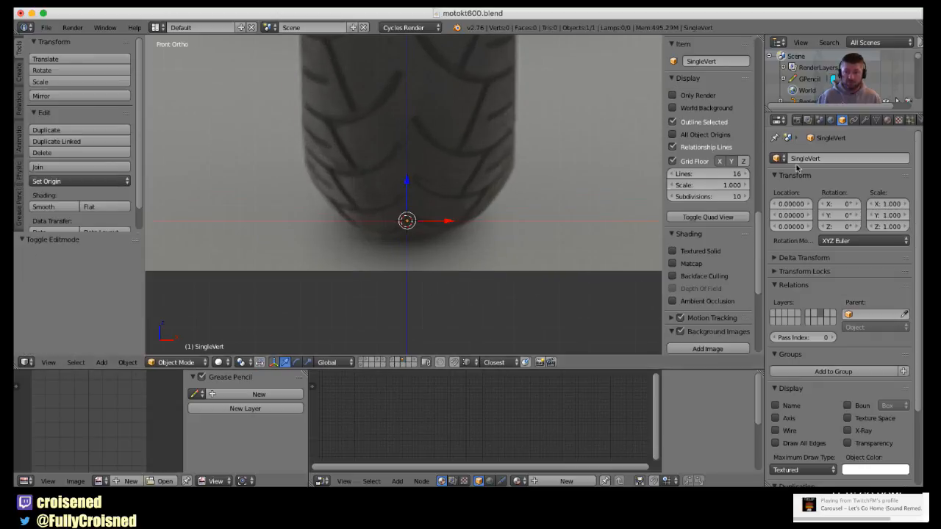
In Edit Mode of the empty SingleVert object, place a single vertex slightly above and to the left of the 3D cursor.
key("Tab")
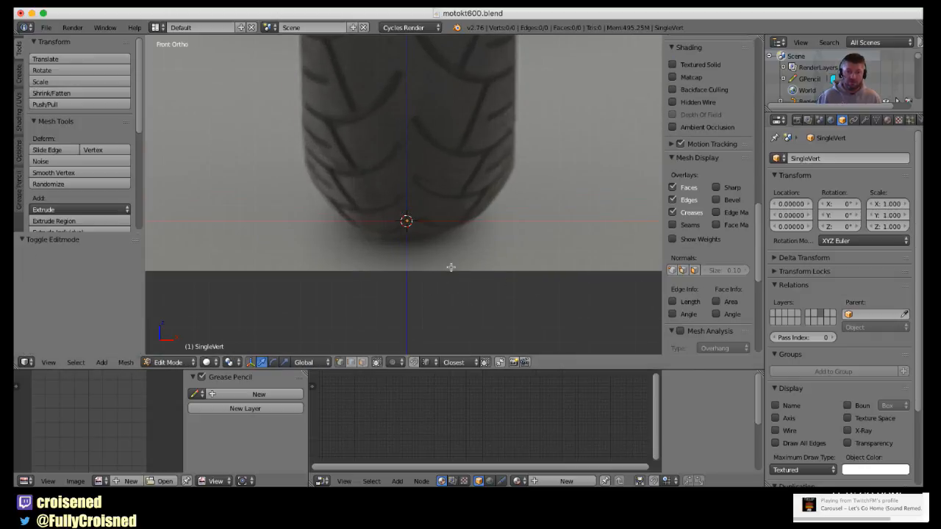
scroll(449, 261, "up", 3)
scroll(434, 266, "down", 4)
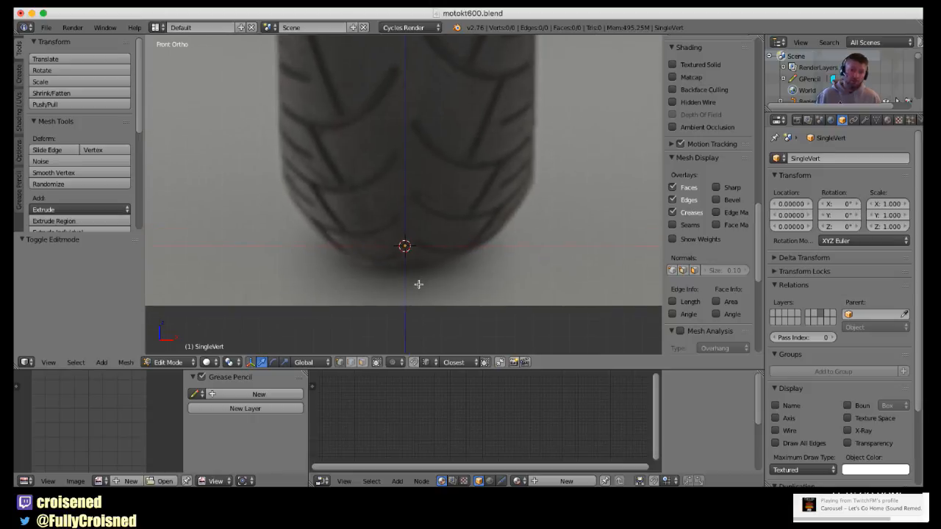
left_click(371, 213, "ctrl")
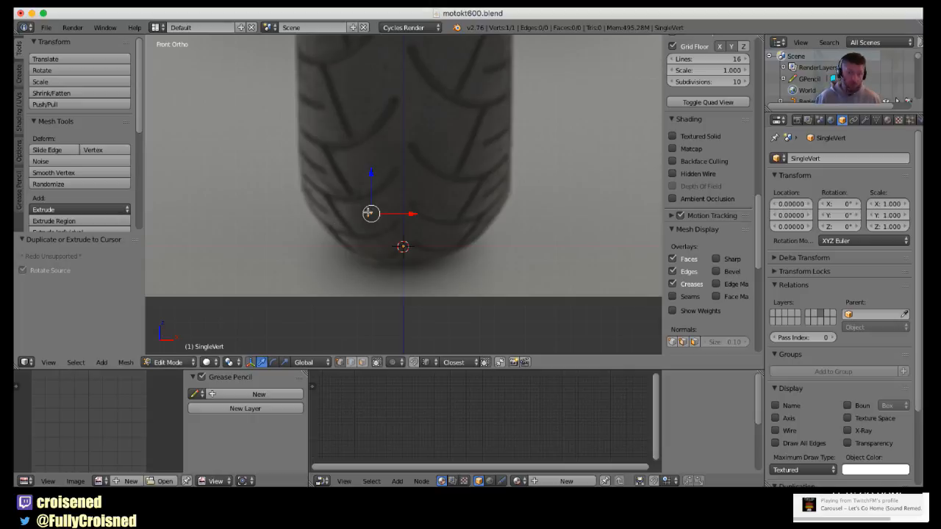
Extrude the single vertex repeatedly into an open zigzag chain of six edges over the tire reference, and return to Object Mode.
key("e")
left_click(315, 161)
key("e")
left_click(412, 142)
key("e")
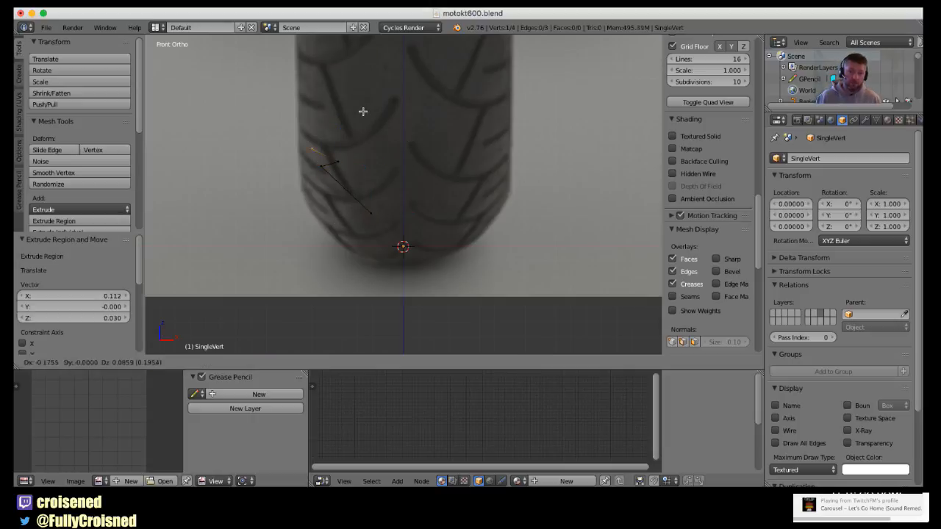
left_click(364, 110)
key("e")
left_click(410, 93)
left_click(411, 86)
middle_click_drag(389, 220, 392, 315, "shift")
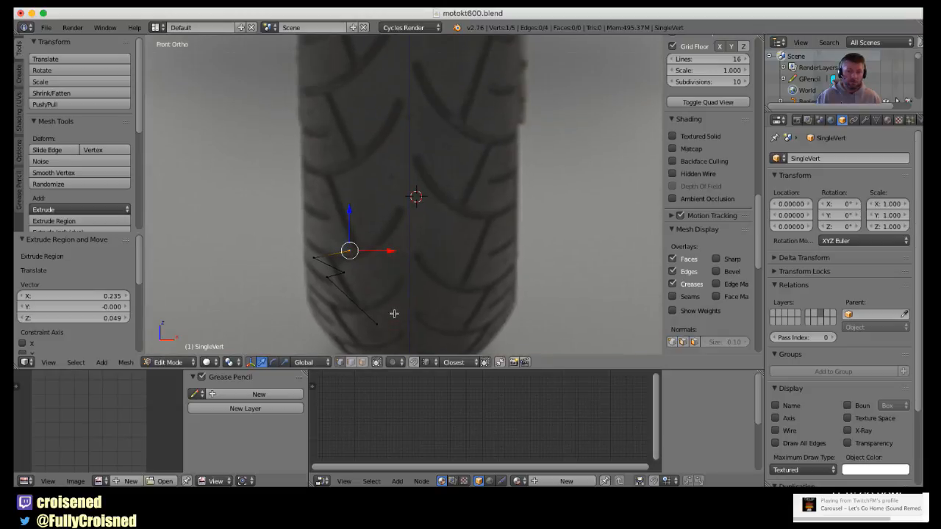
key("e")
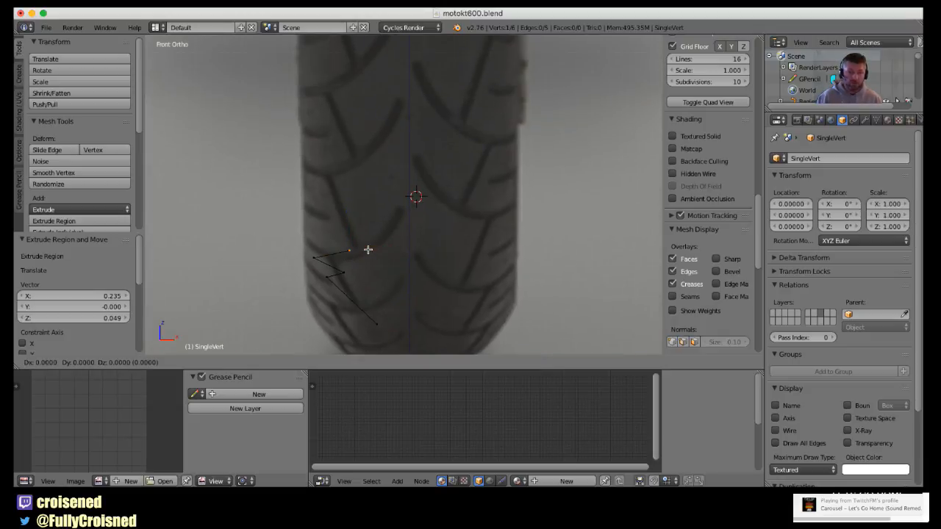
left_click(320, 202)
key("Tab")
Delete the SingleVert object from the scene.
scroll(390, 198, "down", 3)
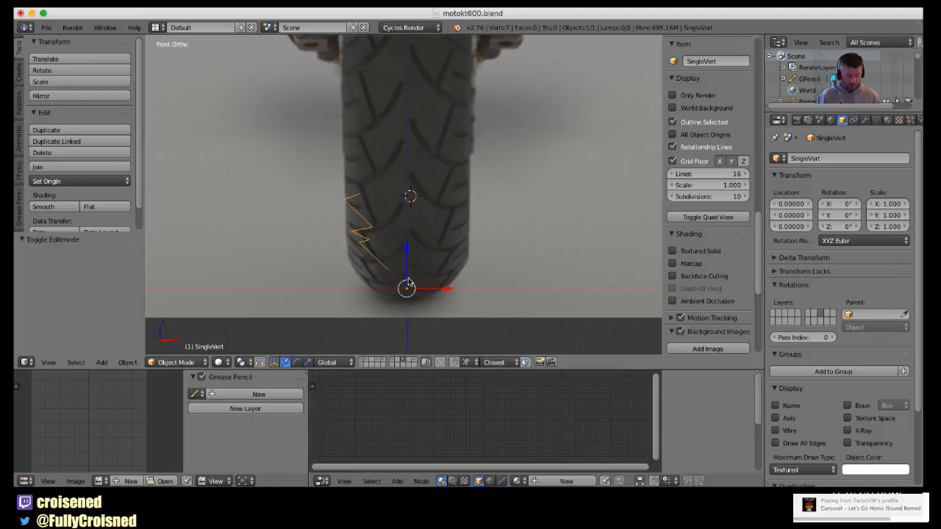
key("x")
left_click(407, 284)
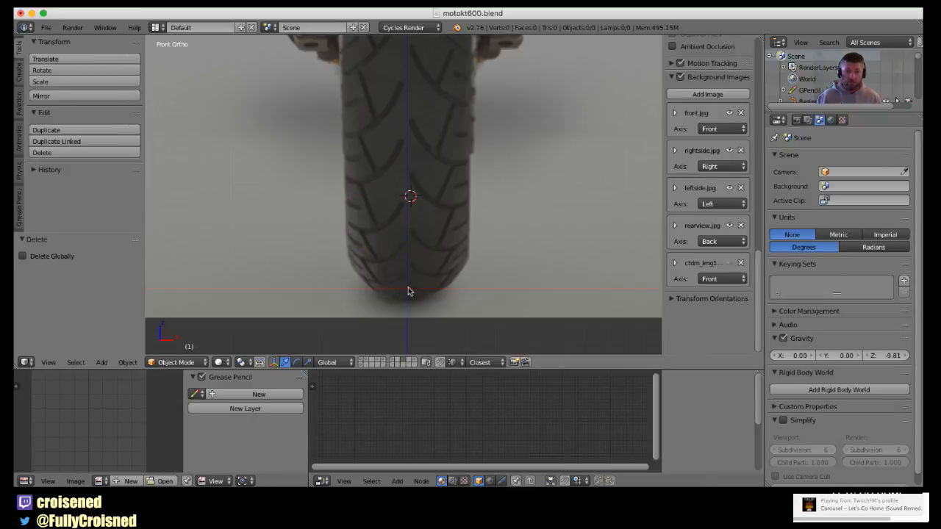
Switch to the right orthographic view and show only the layer that holds the carburetor.
scroll(410, 291, "up", 1)
middle_click_drag(439, 265, 472, 278)
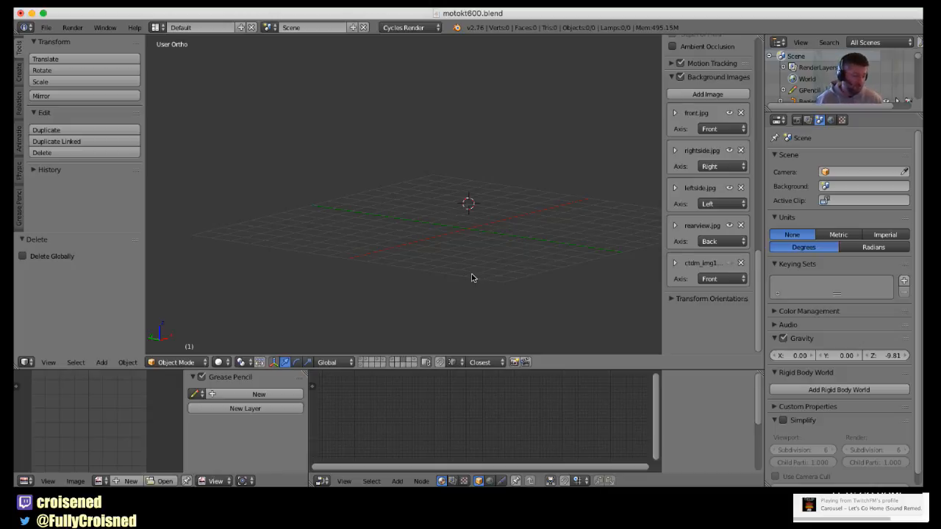
key("KP_1")
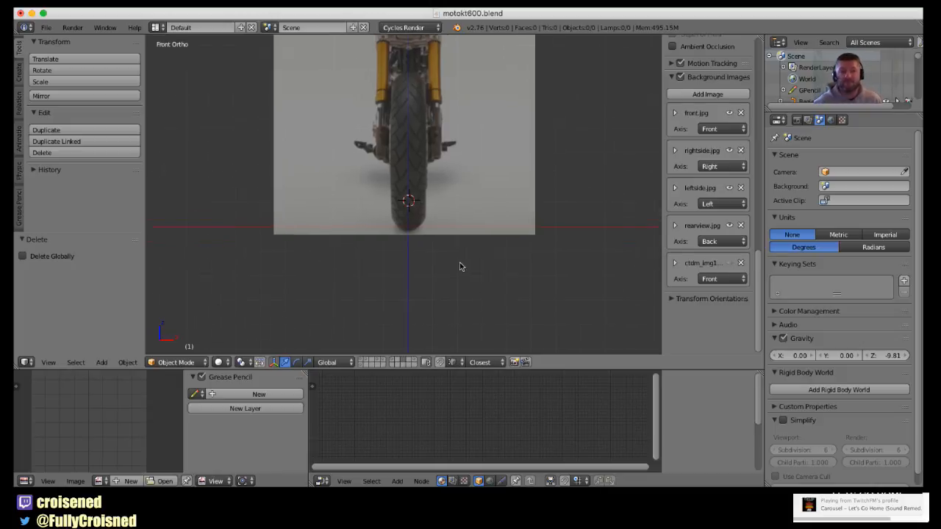
middle_click_drag(460, 263, 482, 285, "shift")
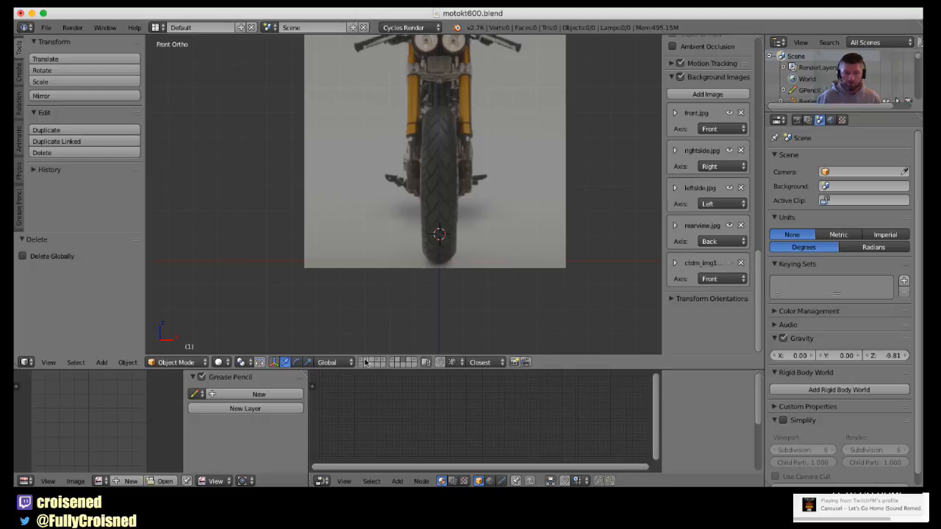
left_click(363, 360)
left_click(367, 359)
middle_click_drag(473, 253, 408, 359, "shift")
key("KP_3")
scroll(393, 302, "up", 4)
left_click(363, 361)
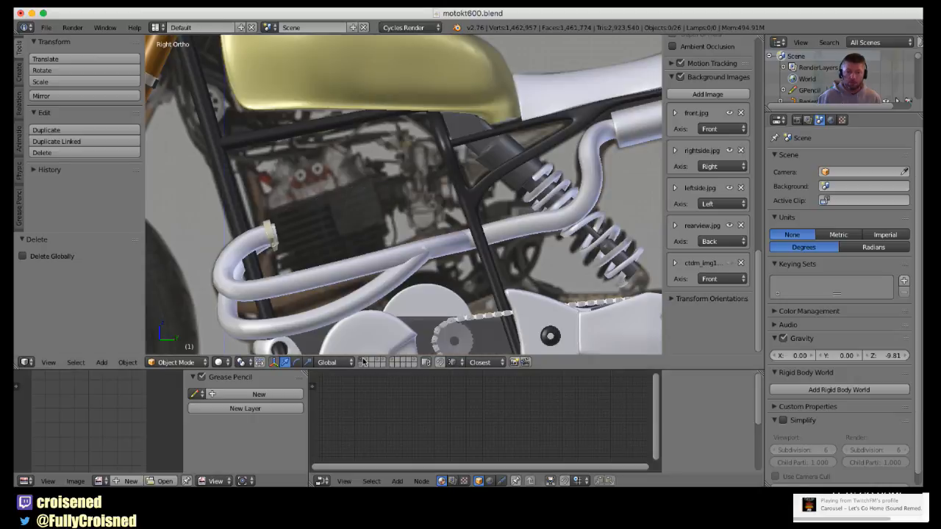
left_click(377, 359)
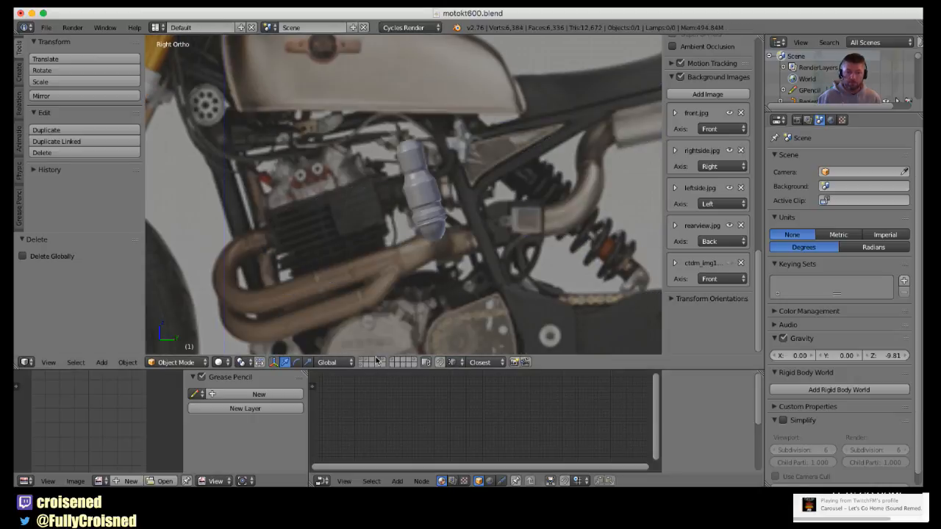
Select the carburetor body and enter Edit Mode to work on its lower end.
middle_click_drag(427, 250, 411, 208, "shift")
scroll(404, 279, "up", 2)
right_click(410, 279)
scroll(420, 239, "up", 3)
middle_click_drag(428, 283, 421, 235, "shift")
scroll(421, 234, "up", 2)
key("Tab")
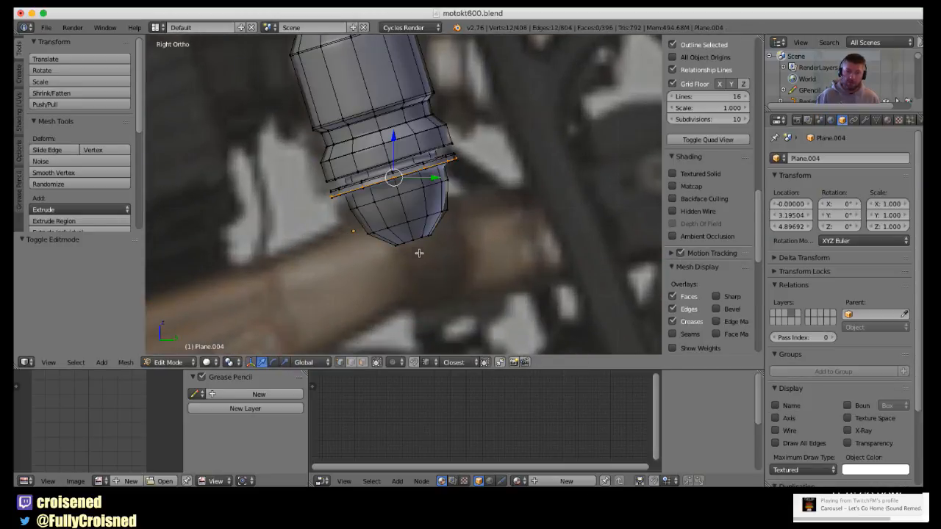
Select only the carburetor's bottommost vertex ring in wireframe and move it up about 0.07 to flatten the tapered tip.
right_click(418, 246, "alt")
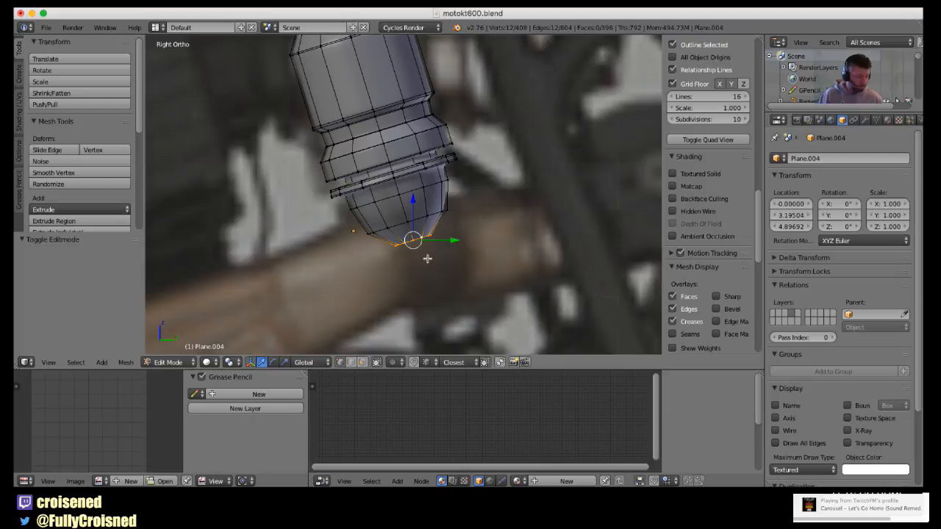
key("z")
key("a")
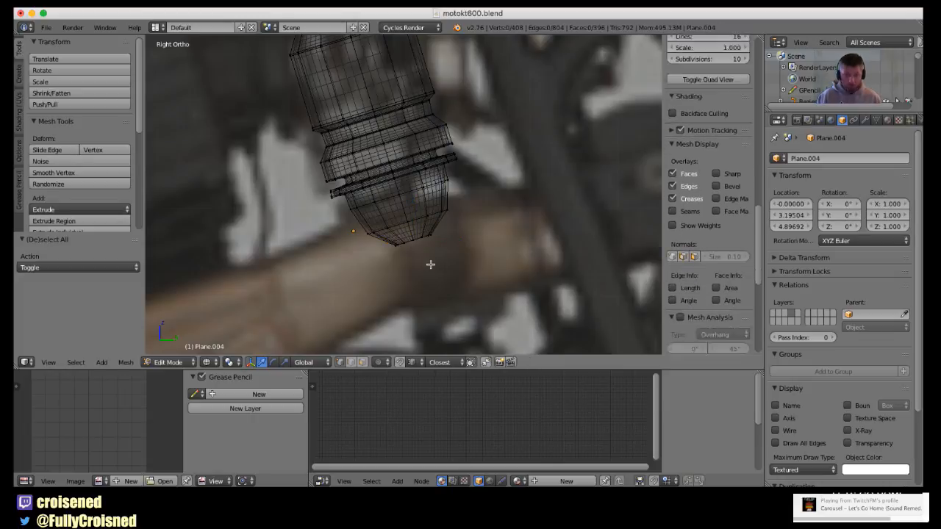
key("a")
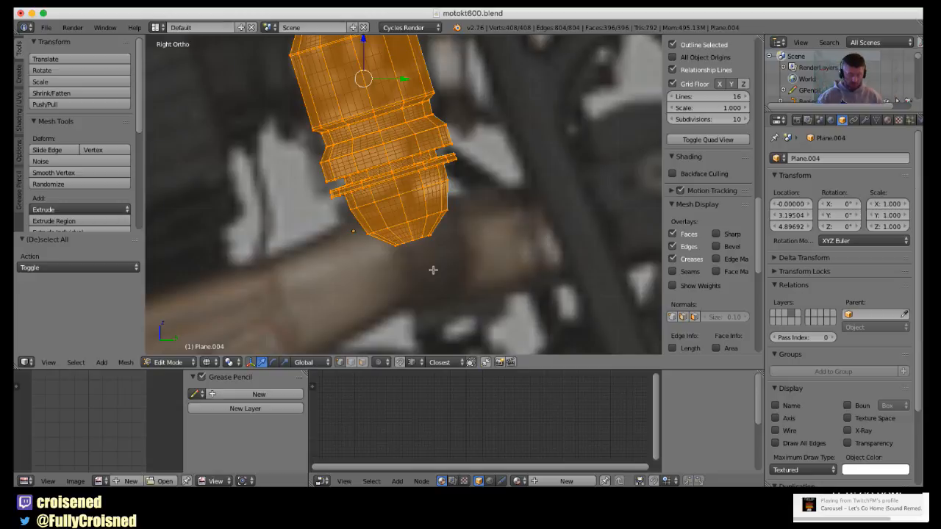
key("a")
key("c")
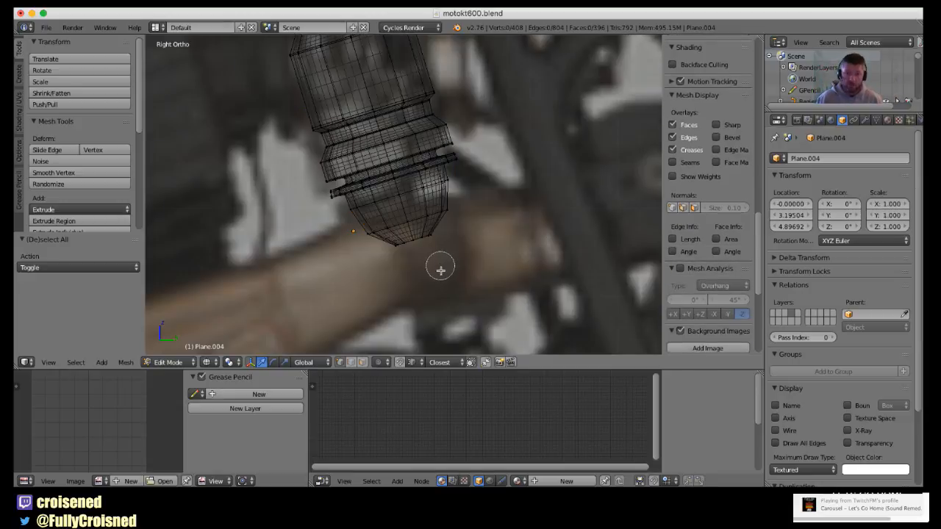
left_click_drag(440, 248, 389, 260)
right_click(388, 262)
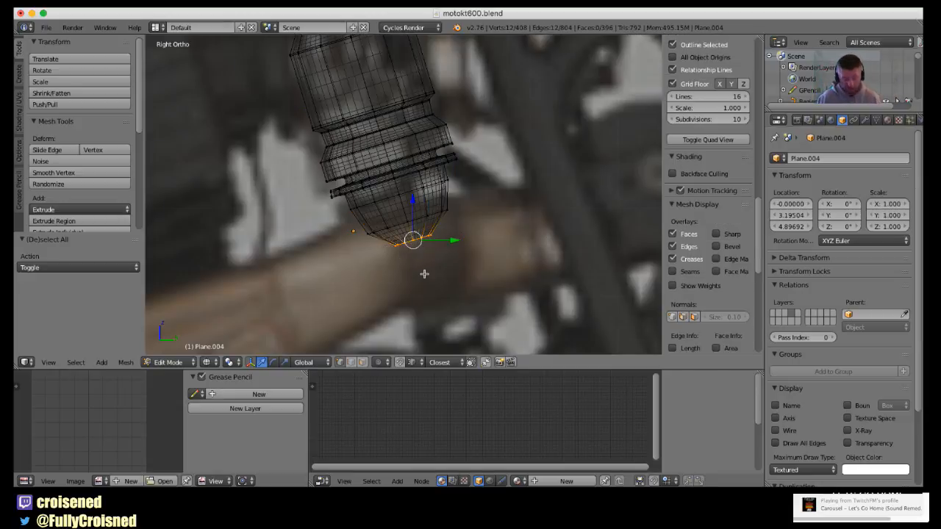
key("g")
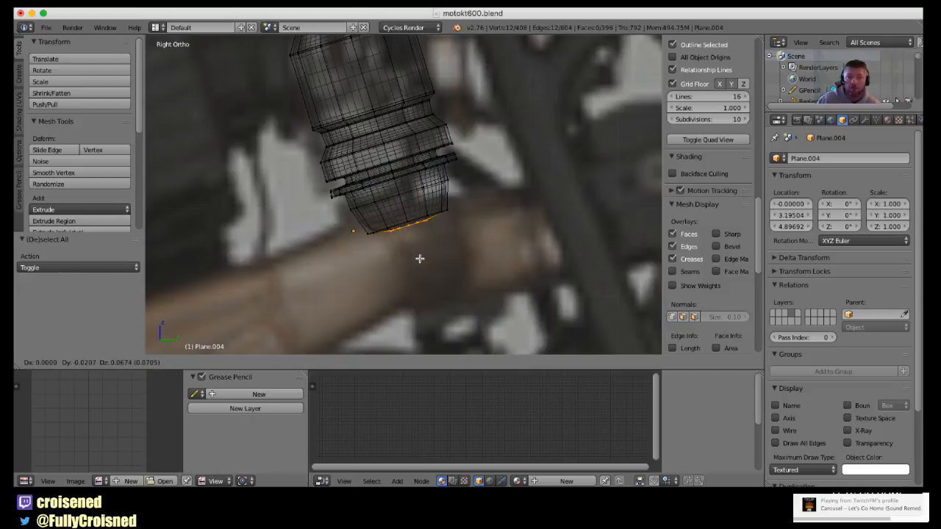
left_click(423, 257)
Add a supporting edge loop around the carburetor's bottom section, slid close to the lower rim.
scroll(435, 253, "down", 4)
key("z")
key("Tab")
key("Tab")
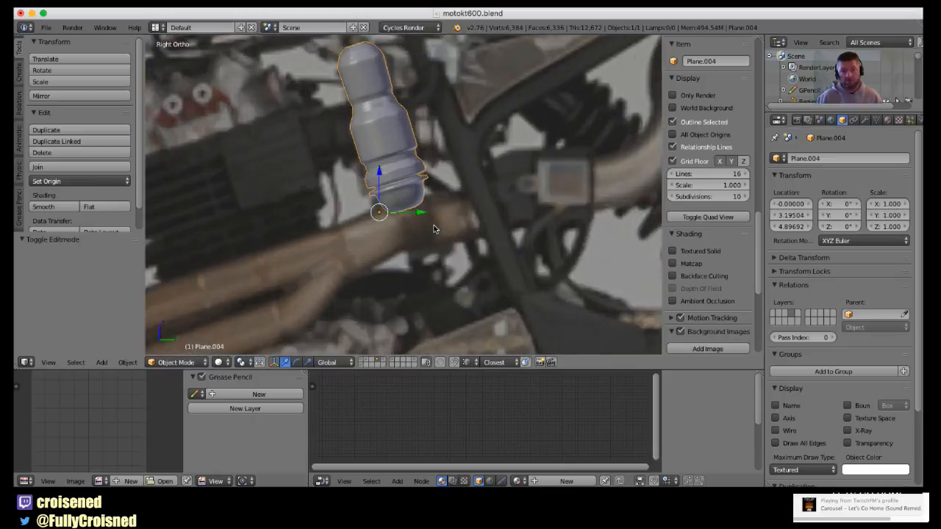
key("z")
scroll(433, 225, "up", 4)
key("ctrl+r")
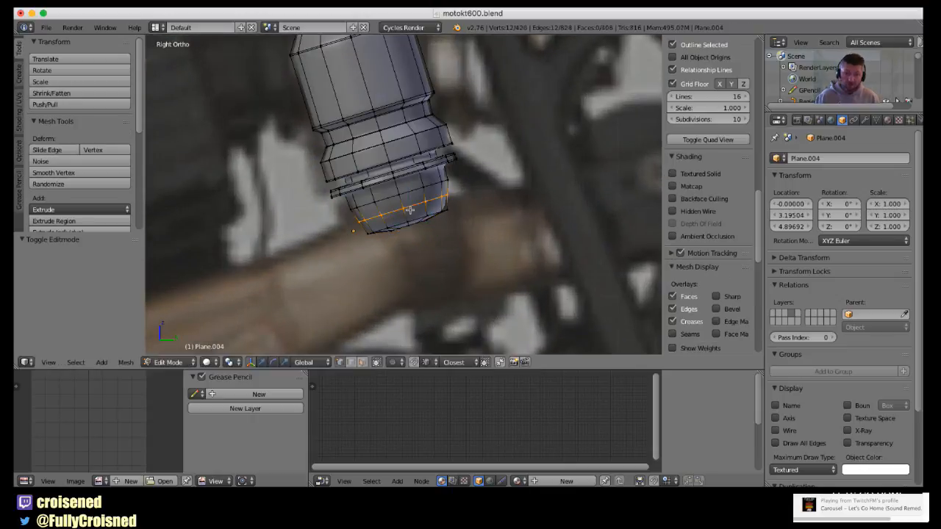
left_click(414, 224)
left_click(414, 224)
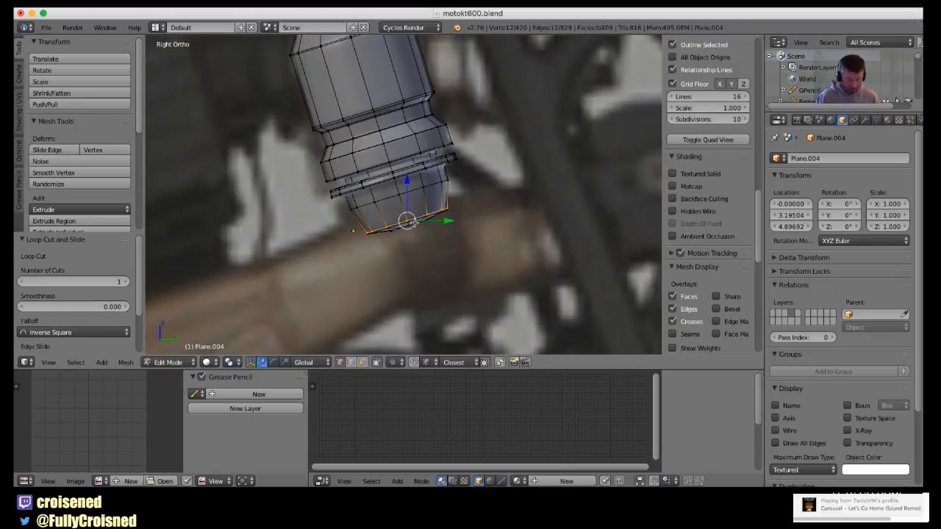
Select all vertex rings at the carburetor's bottom rim in wireframe and scale them up by about 1.26.
key("a")
key("a")
key("a")
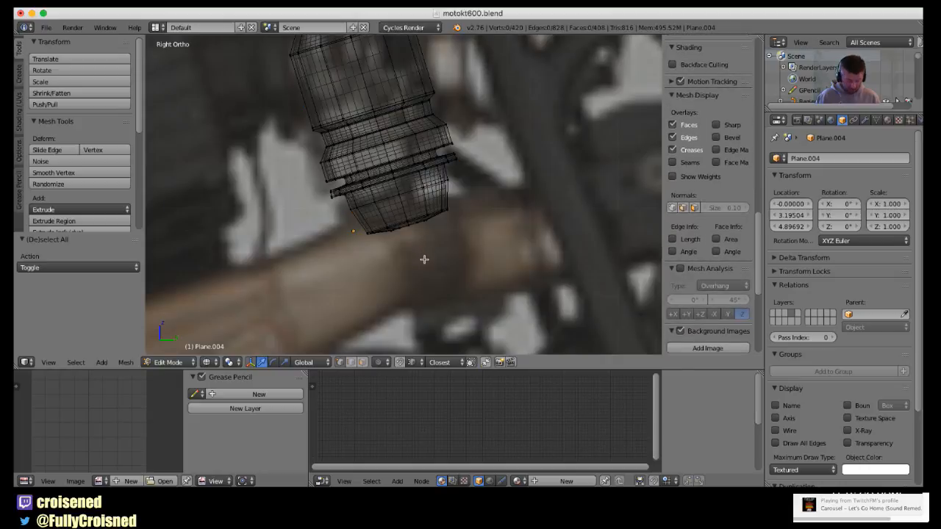
key("c")
left_click(444, 218)
left_click_drag(418, 227, 357, 246)
right_click(357, 246)
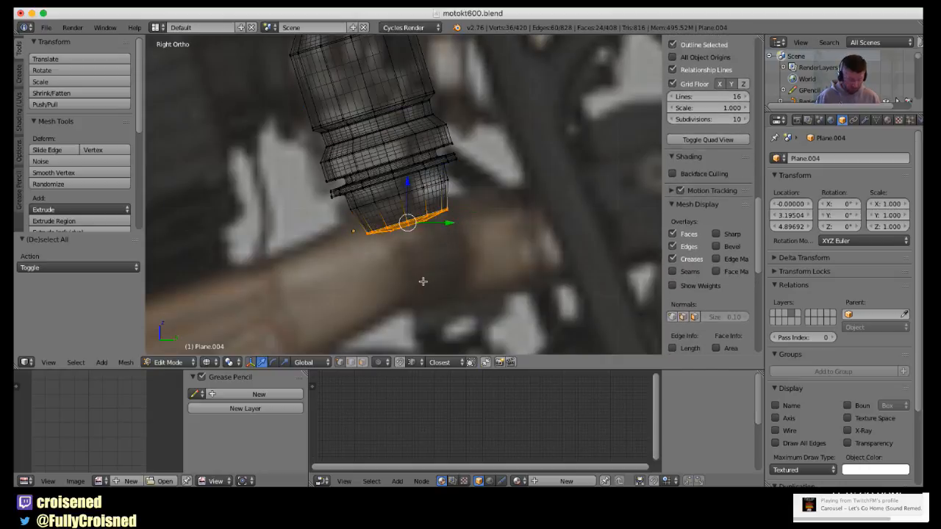
key("z")
key("s")
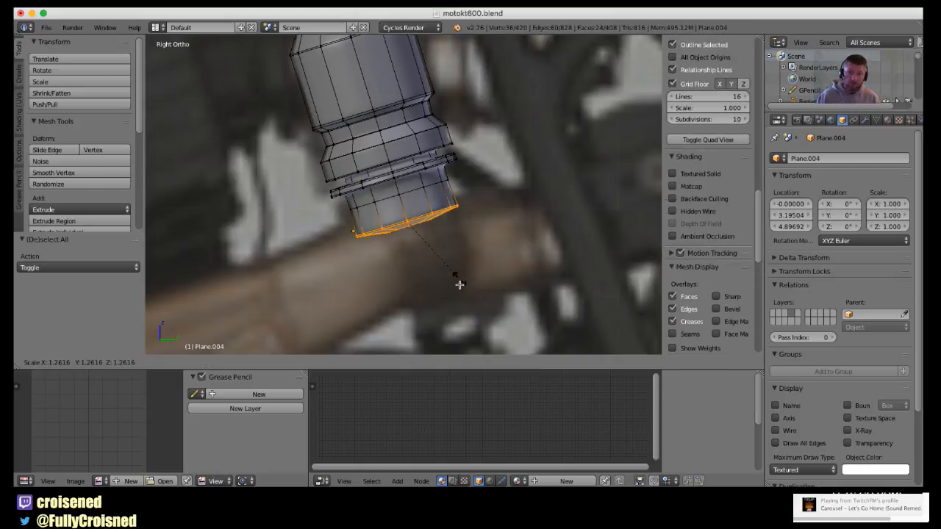
left_click(460, 285)
Examine the reshaped carburetor in Object Mode, and compare its wireframe with the right and left side reference photos.
key("Tab")
scroll(424, 269, "down", 4)
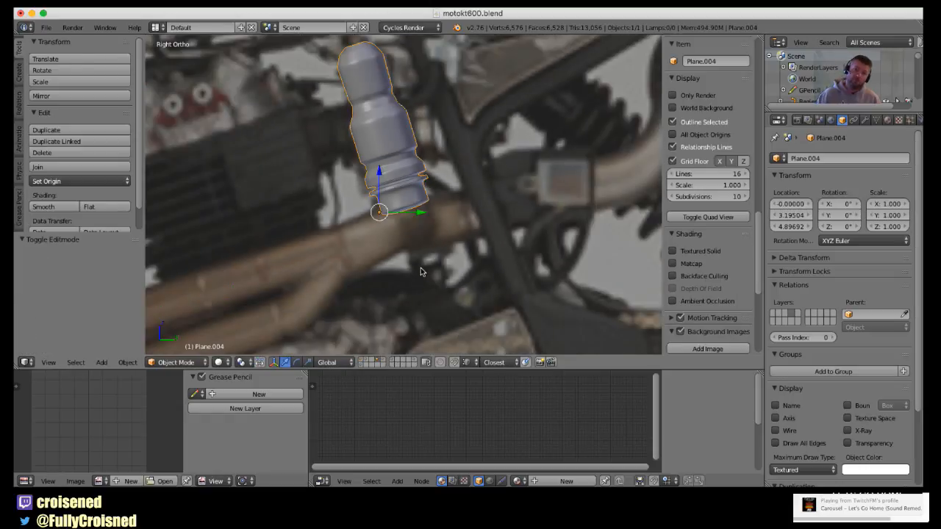
mouse_move(421, 268)
middle_mouse_down()
mouse_move(484, 248)
mouse_move(444, 283)
mouse_move(416, 278)
middle_mouse_up()
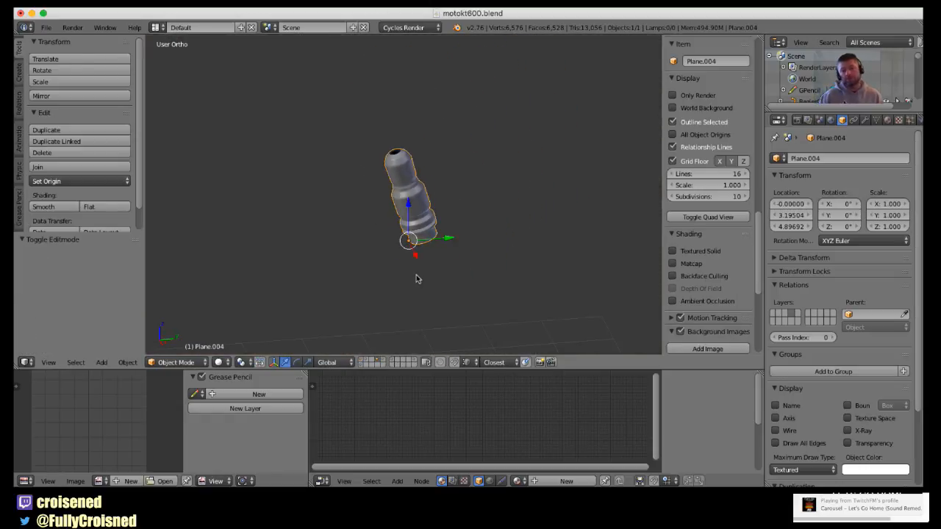
key("KP_3")
scroll(408, 243, "up", 4)
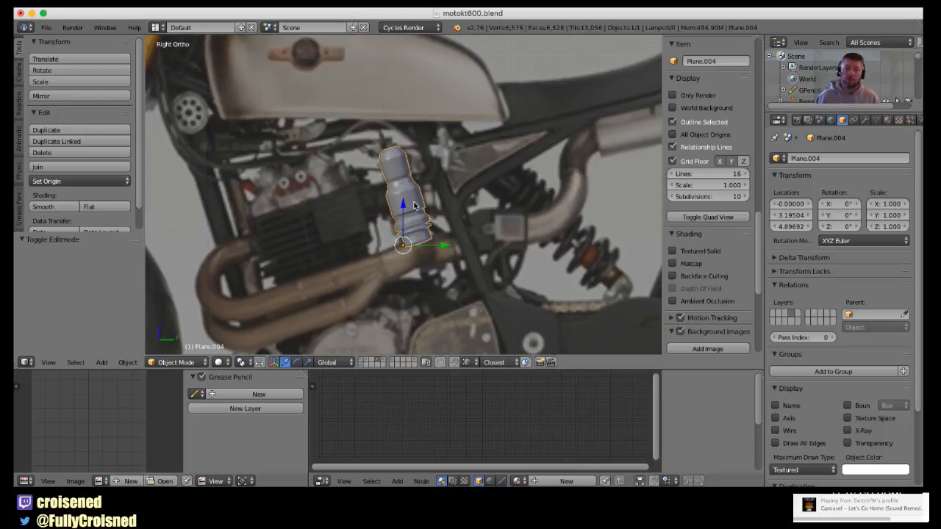
key("z")
key("Tab")
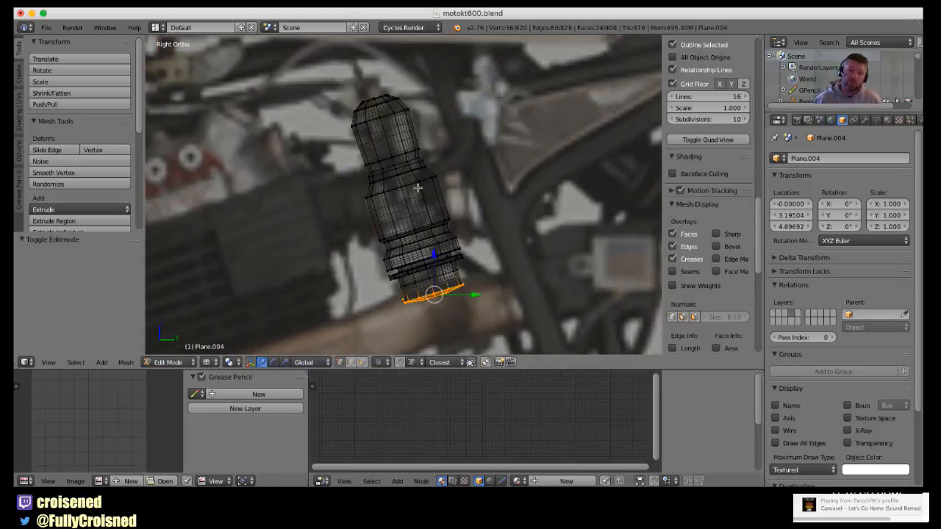
scroll(416, 189, "down", 3)
middle_click_drag(414, 197, 443, 205, "shift")
scroll(440, 233, "up", 2)
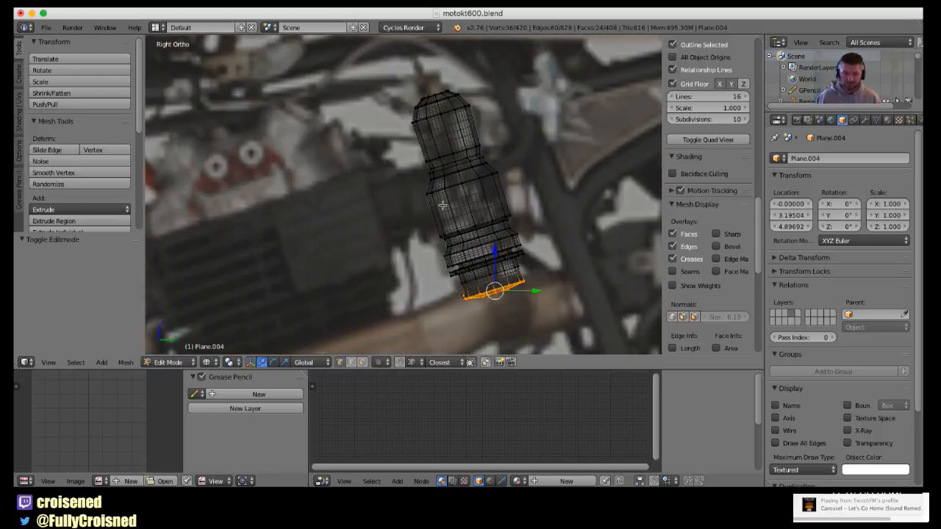
scroll(440, 216, "up", 3)
scroll(438, 216, "down", 9)
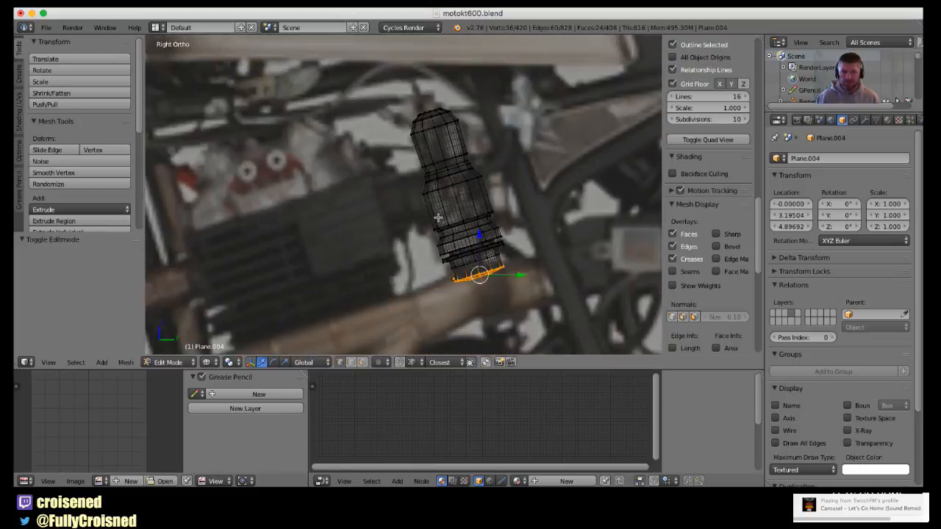
key("KP_1")
key("ctrl+KP_3")
scroll(428, 210, "up", 5)
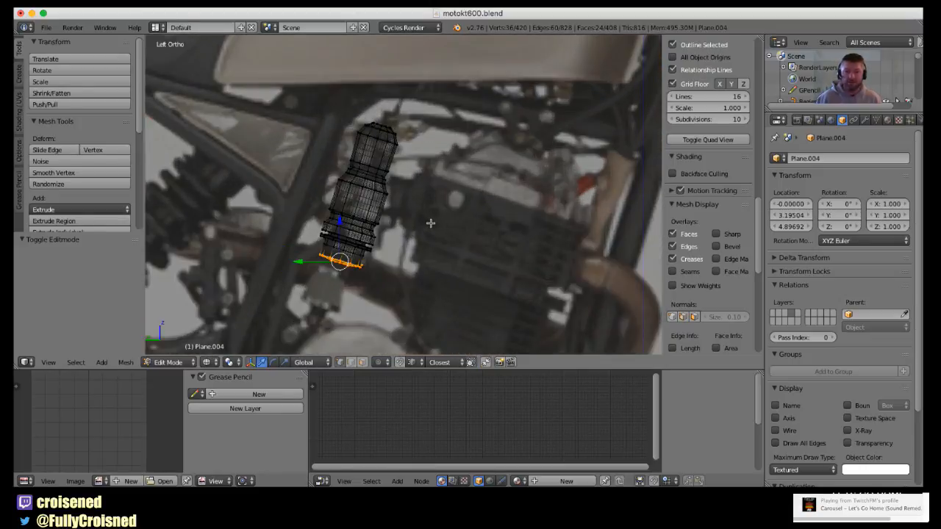
scroll(378, 140, "down", 2)
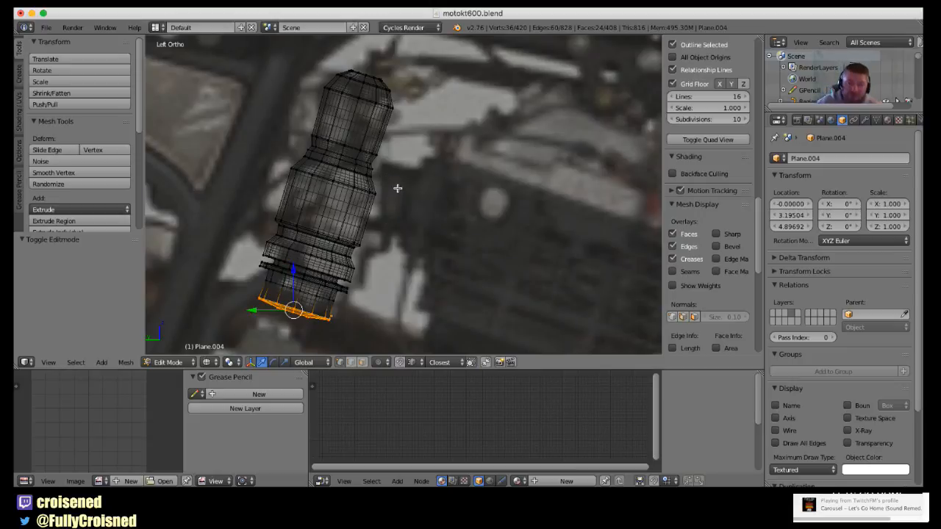
Deselect the mesh, sketch freehand annotation loops around the area between the carburetor's midsection and the engine, and erase them.
key("a")
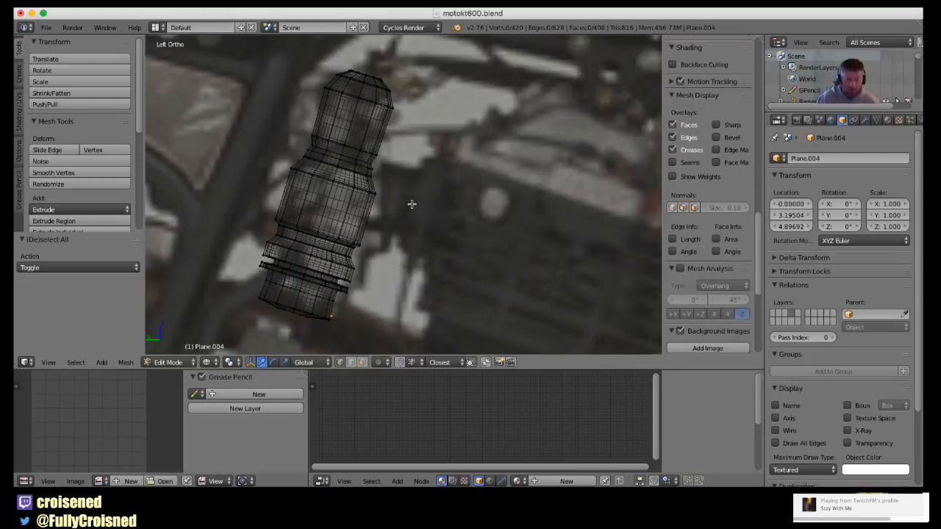
mouse_move(397, 176)
left_mouse_down()
mouse_move(466, 246)
mouse_move(385, 218)
mouse_move(402, 212)
mouse_move(384, 190)
left_mouse_up()
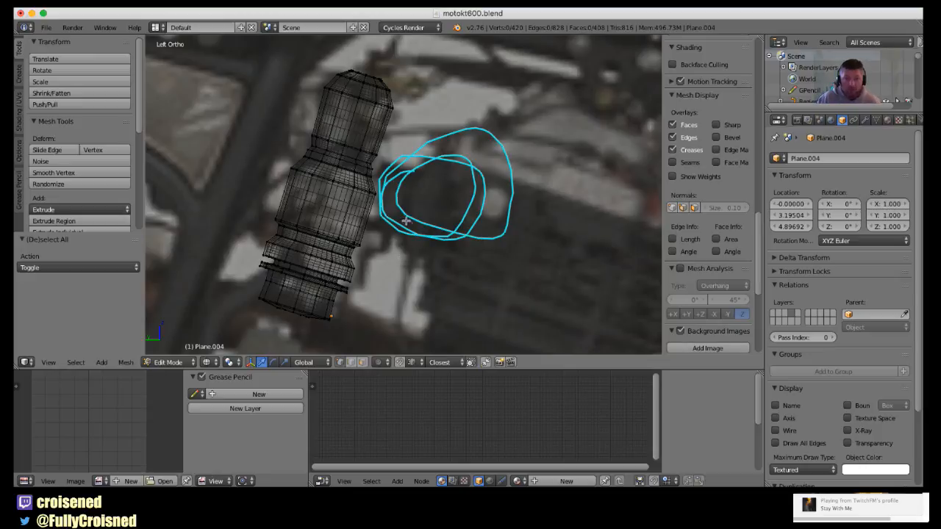
mouse_move(415, 171)
right_mouse_down()
mouse_move(450, 139)
mouse_move(483, 126)
mouse_move(471, 176)
mouse_move(500, 164)
mouse_move(519, 180)
mouse_move(512, 210)
mouse_move(445, 234)
mouse_move(406, 230)
mouse_move(395, 185)
mouse_move(406, 223)
right_mouse_up()
scroll(416, 235, "down", 3)
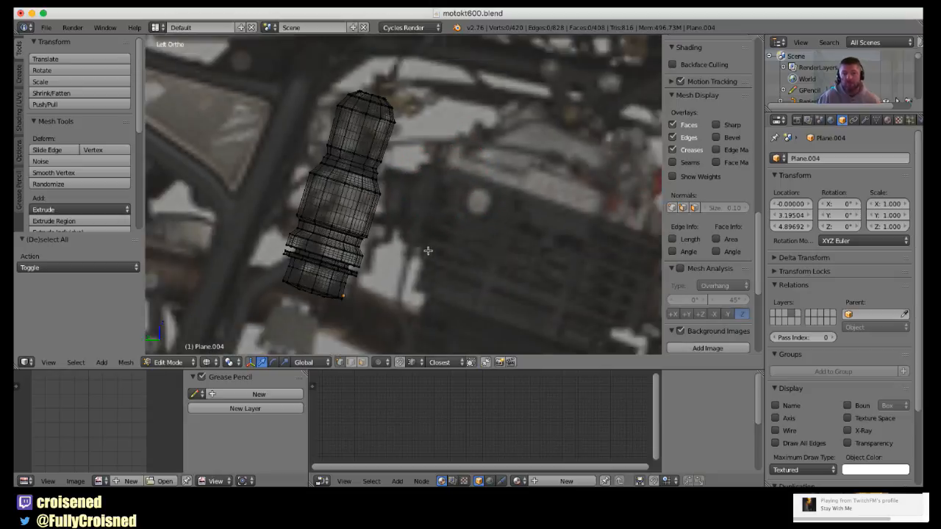
scroll(410, 240, "down", 2)
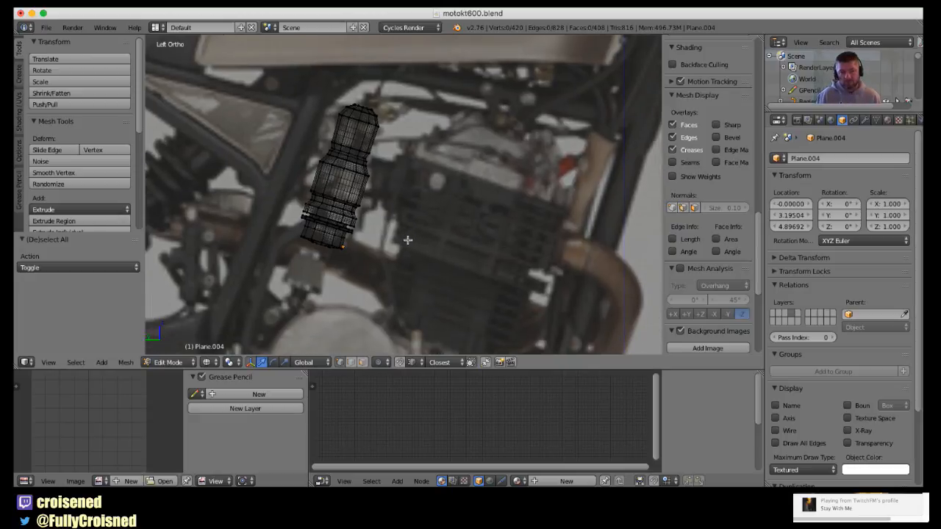
scroll(407, 239, "up", 2)
middle_click_drag(404, 240, 343, 247)
right_click(479, 136)
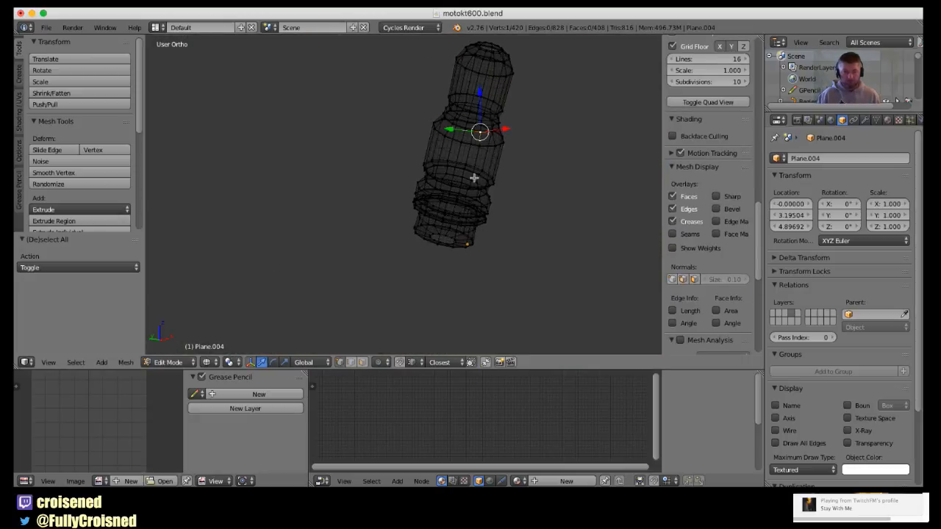
key("a")
key("s")
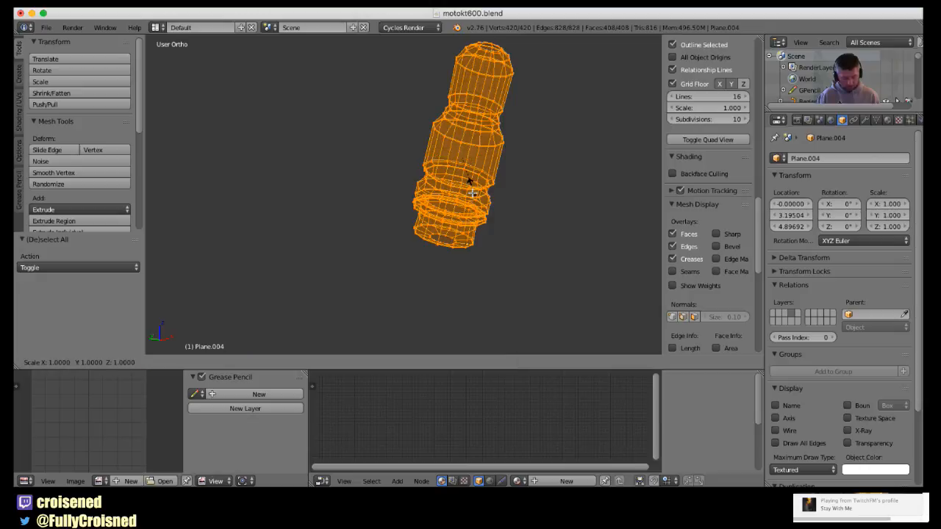
key("x")
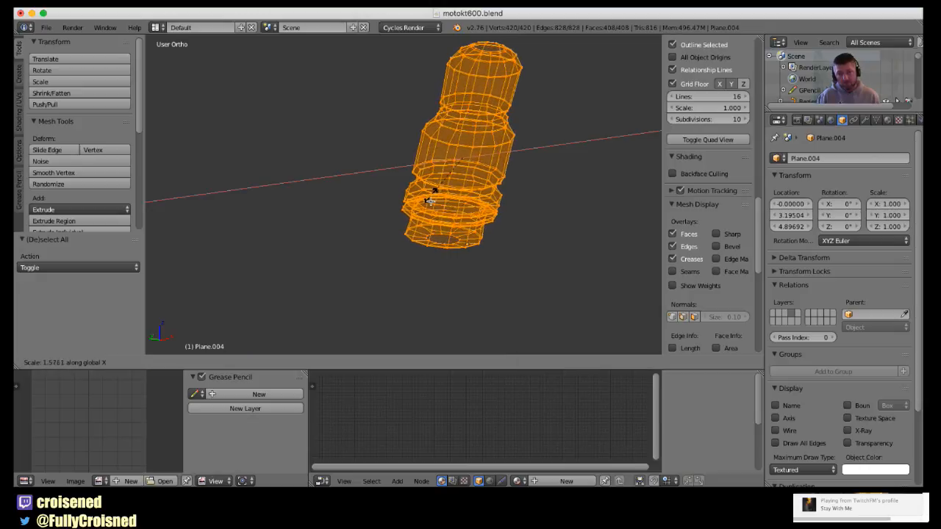
right_click(434, 199)
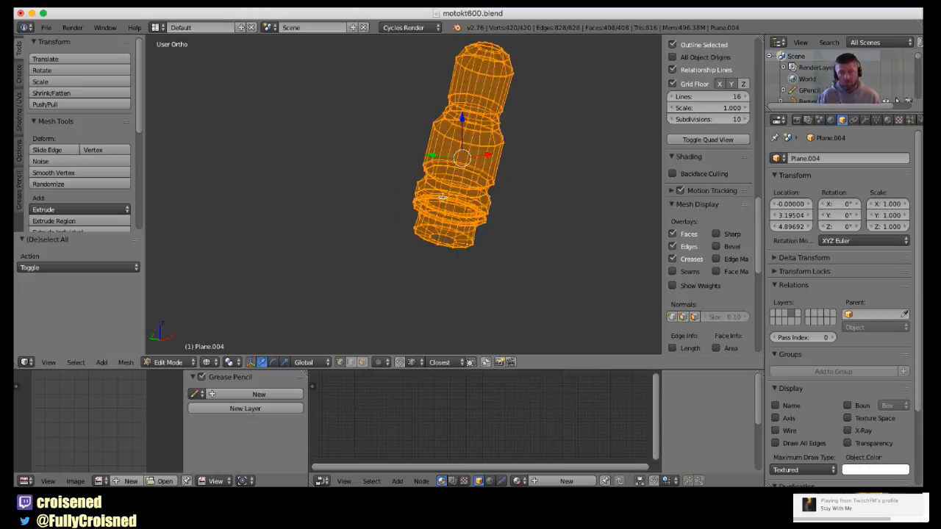
Examine the carburetor in solid shading in Object Mode, on its own and against the right side reference photo.
scroll(444, 197, "down", 2)
key("Tab")
mouse_move(445, 198)
middle_mouse_down()
mouse_move(513, 202)
mouse_move(348, 191)
middle_mouse_up()
key("z")
key("KP_Divide")
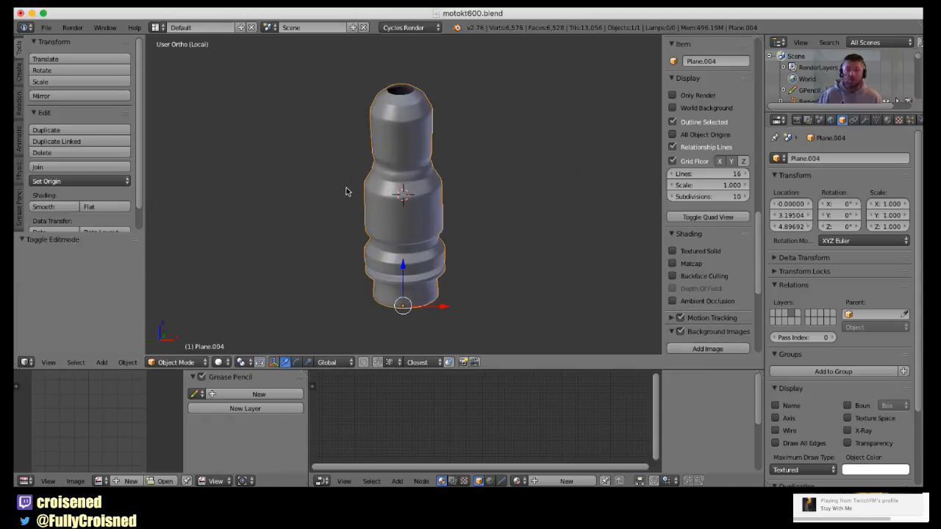
key("KP_Divide")
key("KP_3")
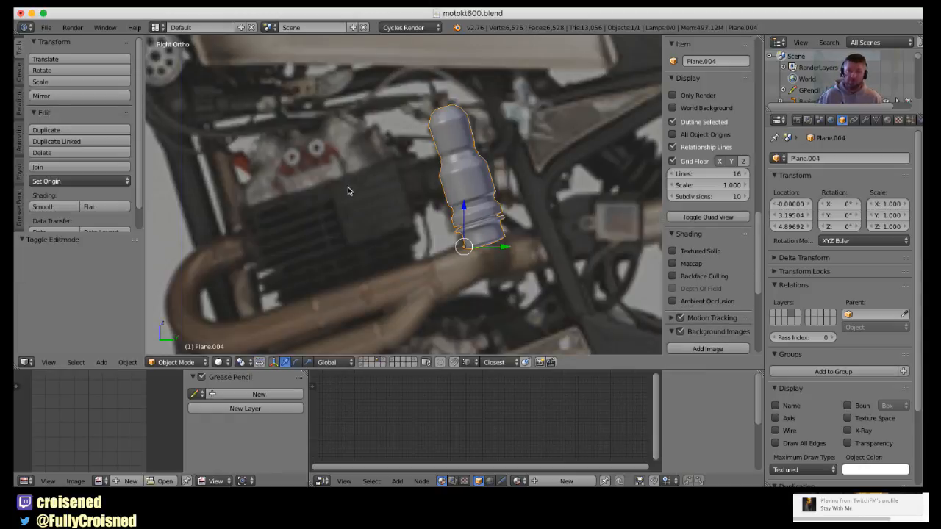
scroll(366, 186, "up", 2)
middle_click_drag(417, 191, 300, 209, "shift")
middle_click_drag(390, 214, 455, 237)
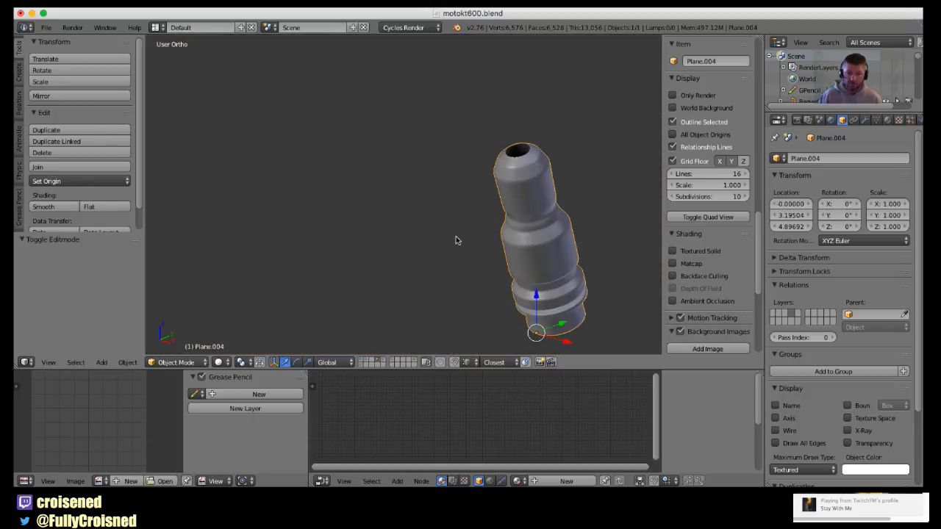
Show the layers with the motorcycle's other parts and the engine, and check the carburetor's placement beside the engine from the right side.
left_click(362, 359, "shift")
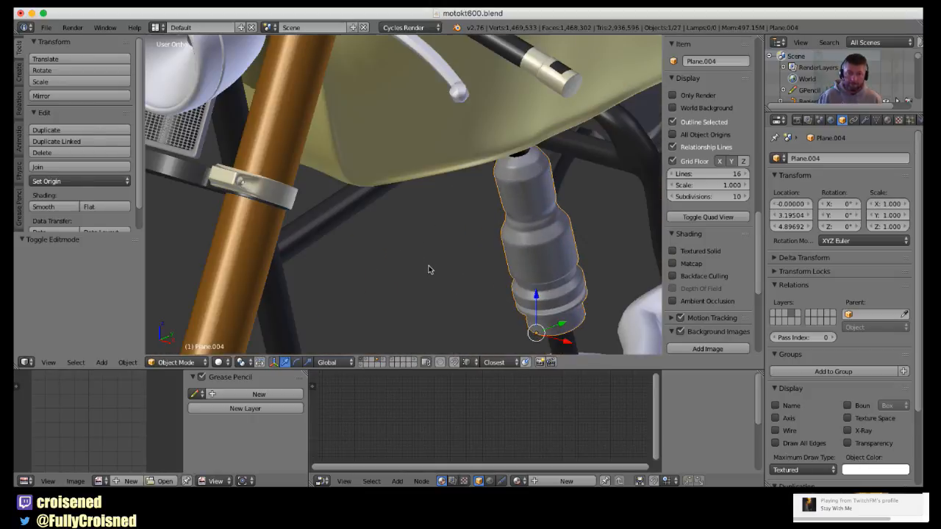
scroll(429, 265, "down", 4)
left_click(384, 361, "shift")
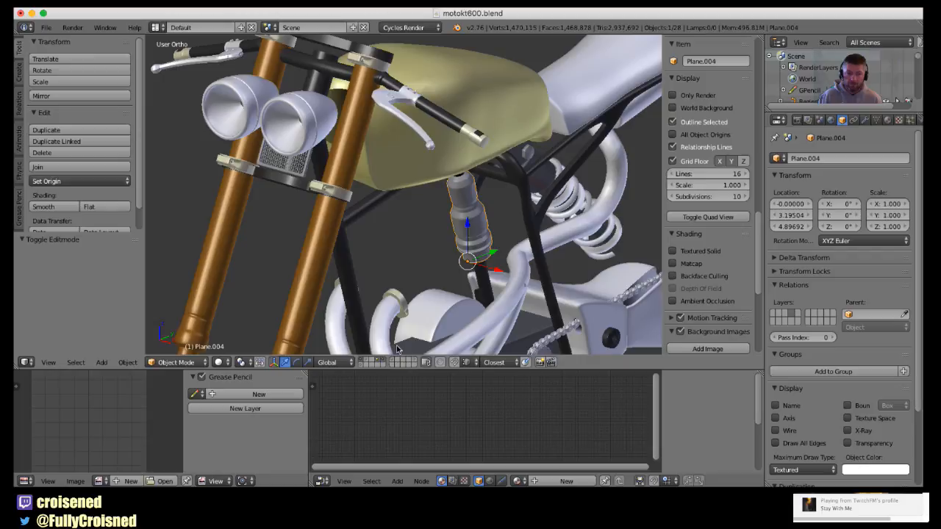
left_click(365, 361, "shift")
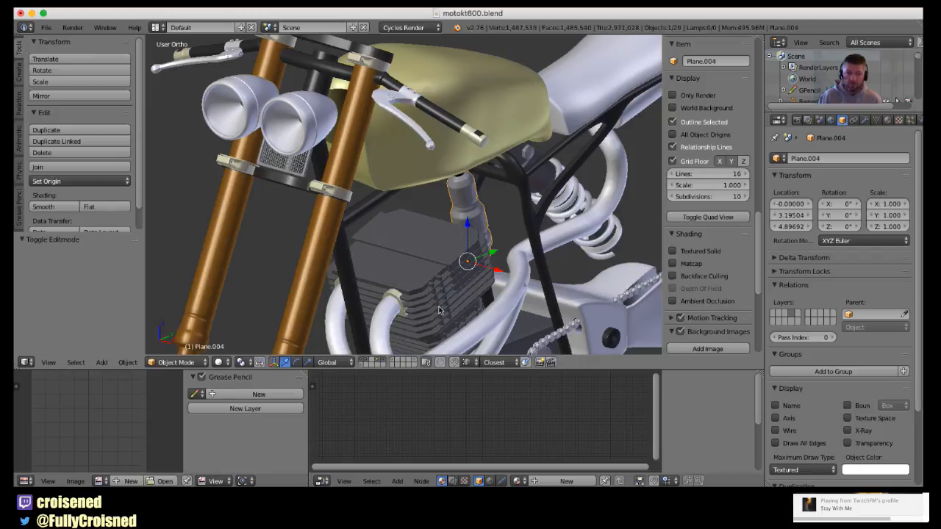
middle_click_drag(405, 309, 370, 299)
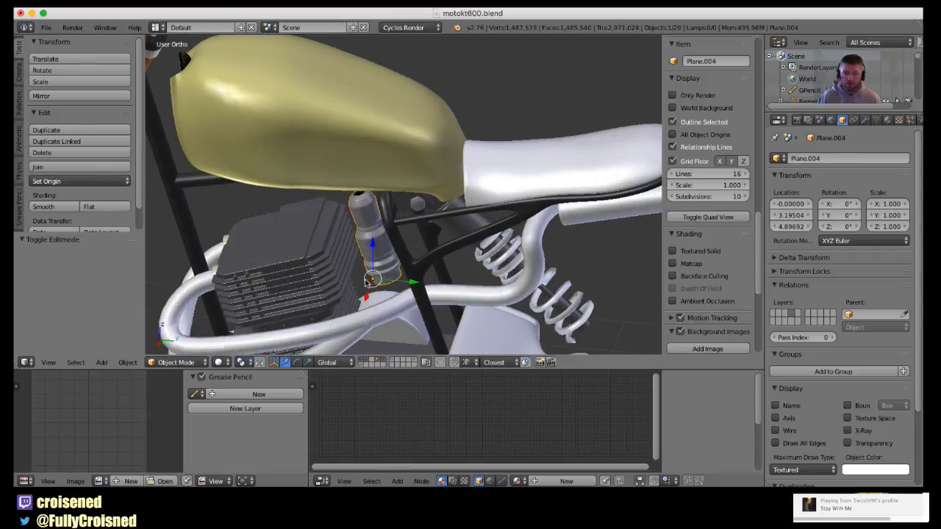
key("KP_3")
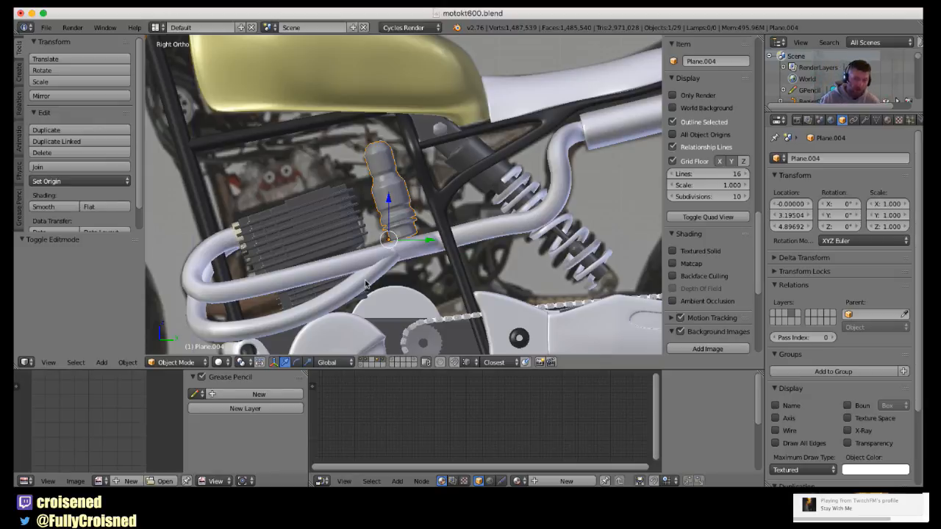
scroll(333, 243, "up", 3)
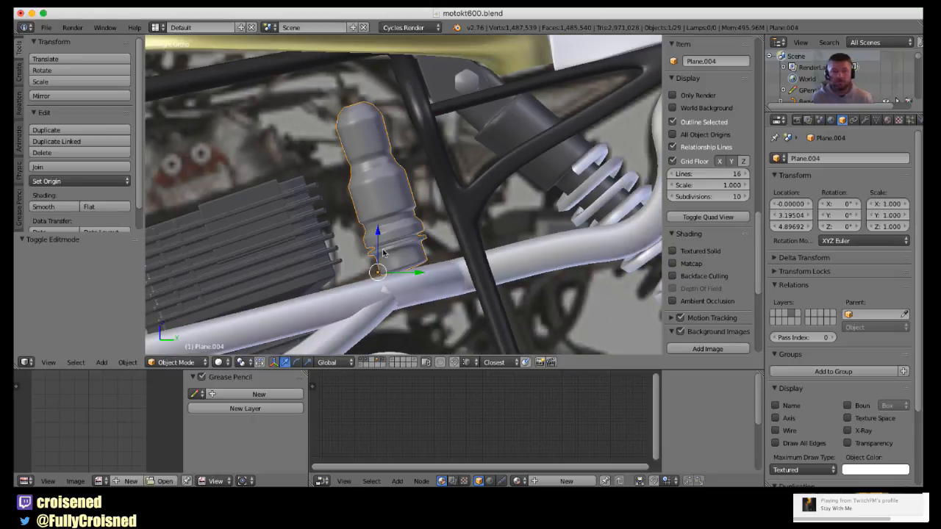
middle_click_drag(383, 252, 425, 255, "shift")
scroll(397, 255, "up", 2)
Deselect all objects and add a mesh cylinder in the right side view.
key("a")
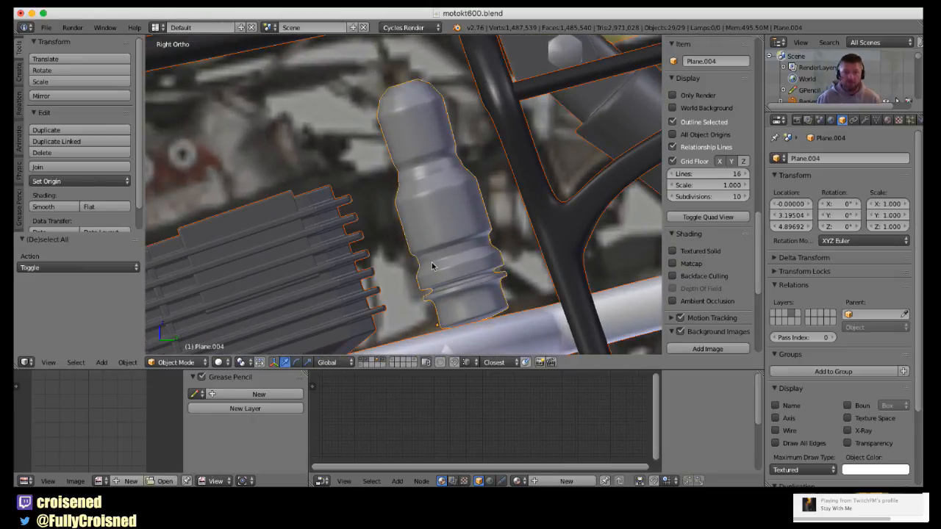
scroll(420, 258, "down", 5)
scroll(419, 263, "down", 6)
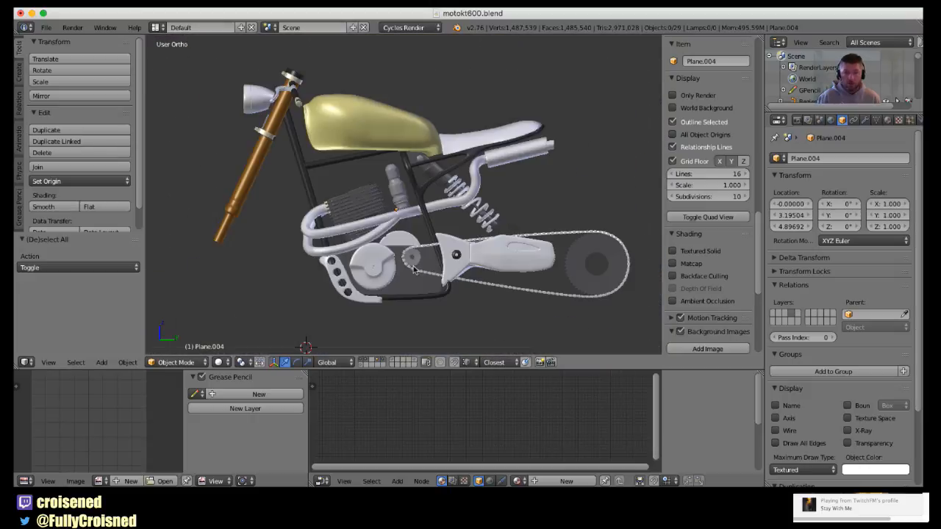
scroll(411, 236, "up", 3)
scroll(405, 239, "up", 2)
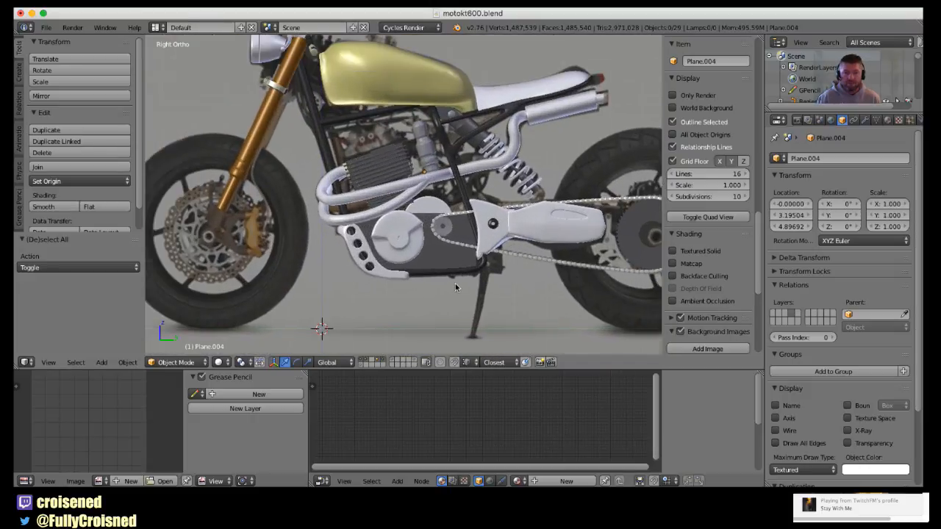
key("shift+a")
mouse_move(401, 278)
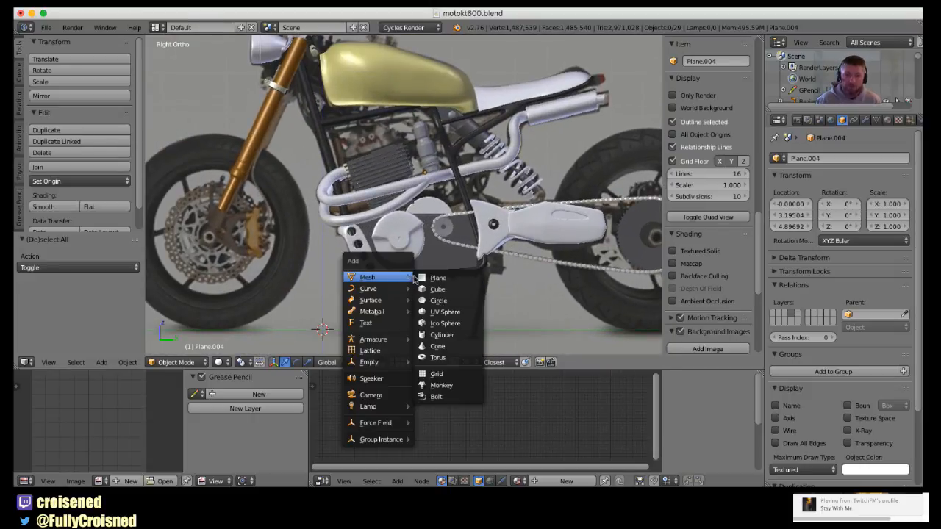
left_click(445, 335)
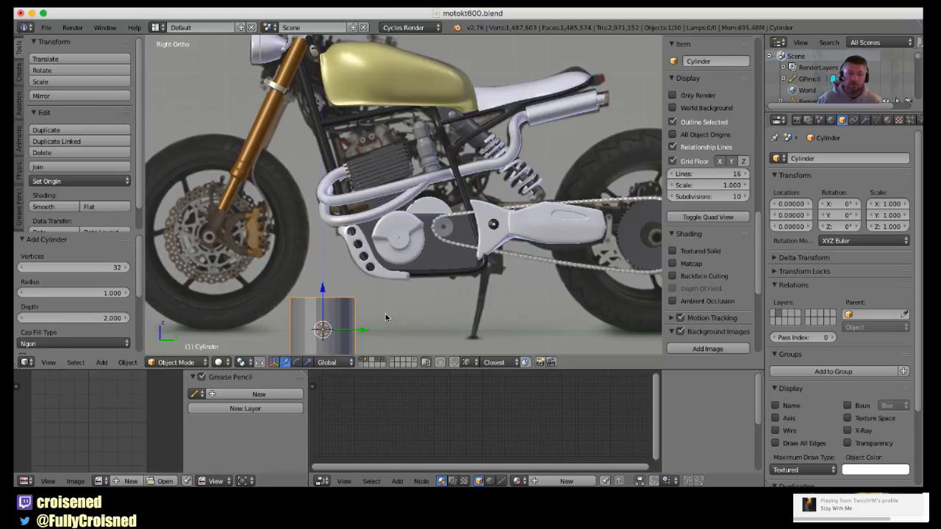
Set the new cylinder to 12 vertices with the cap fill type Nothing.
left_click(100, 269)
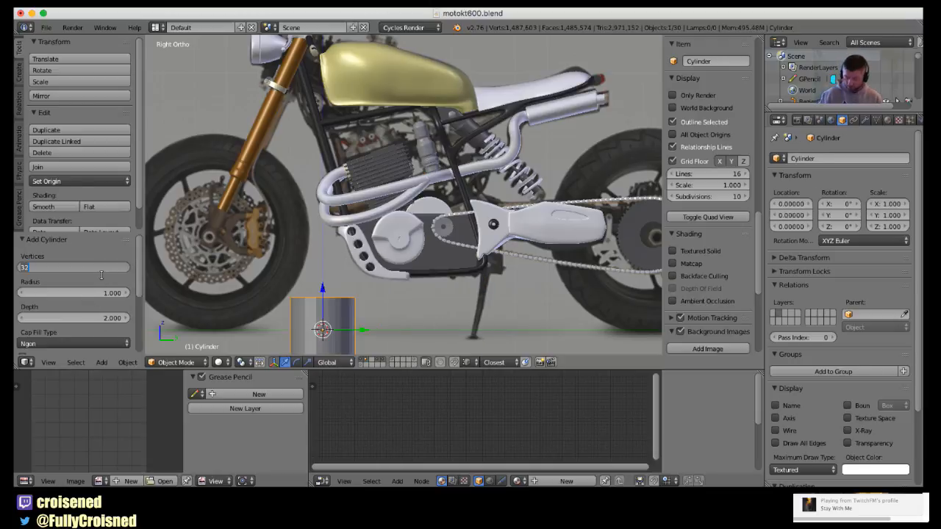
type("12")
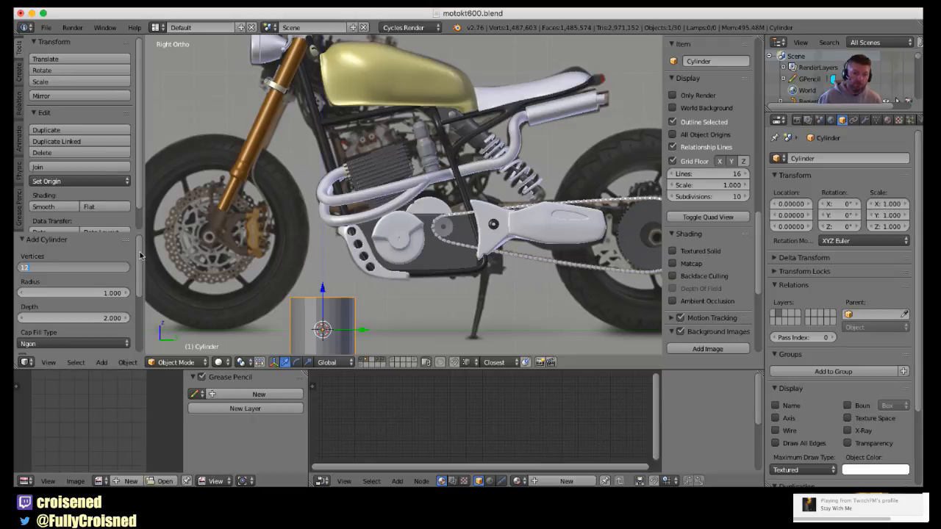
key("Return")
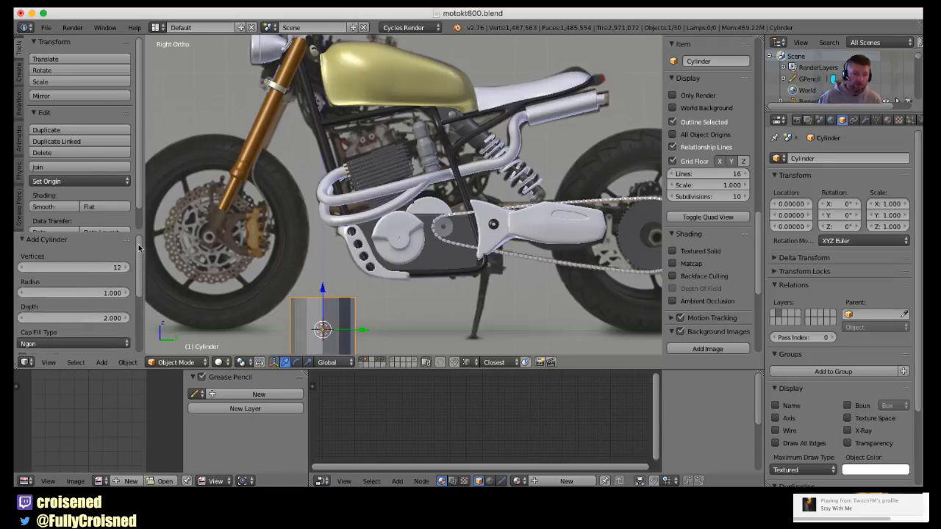
left_click(102, 343)
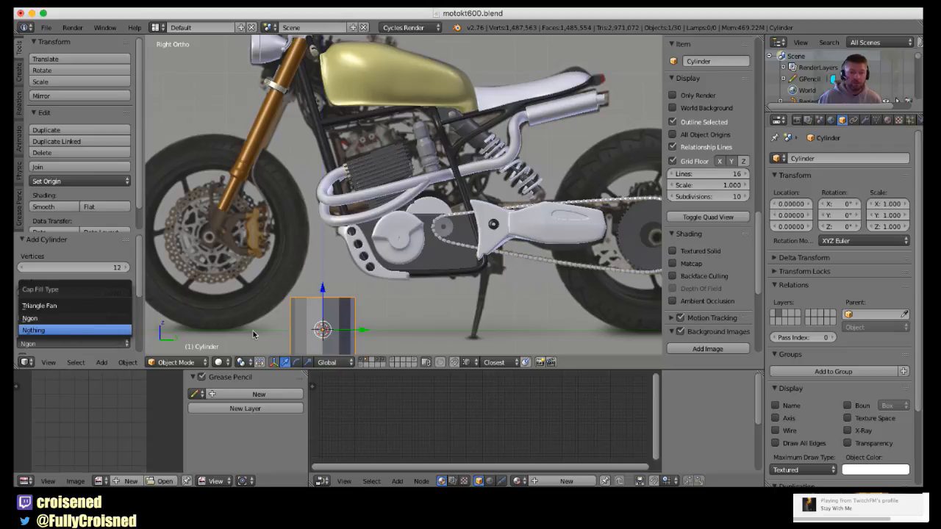
left_click(98, 330)
Rotate the whole cylinder mesh 90° about the global X axis in Edit Mode.
scroll(240, 321, "down", 3)
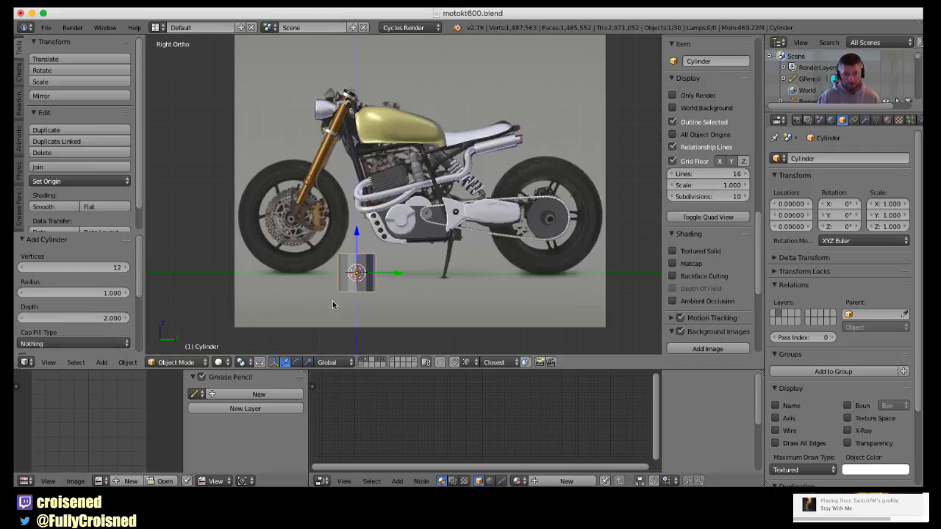
key("Tab")
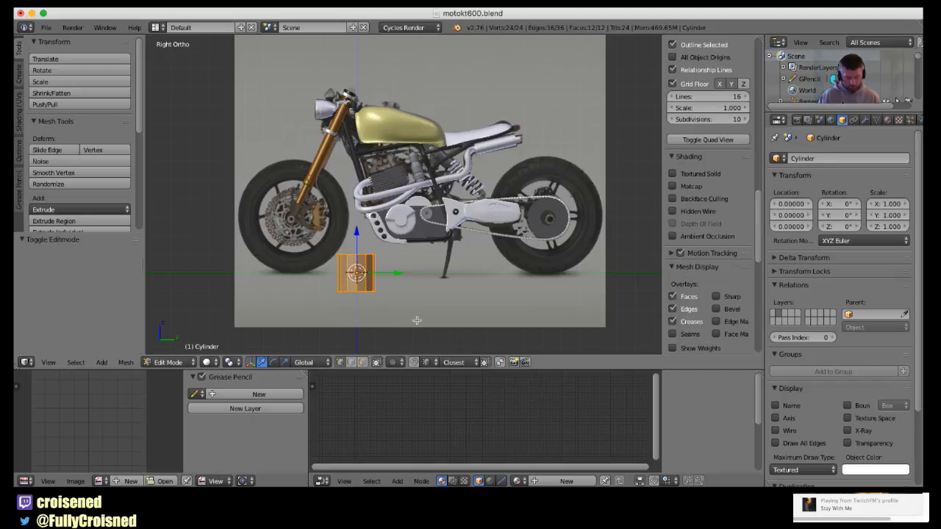
type("rx")
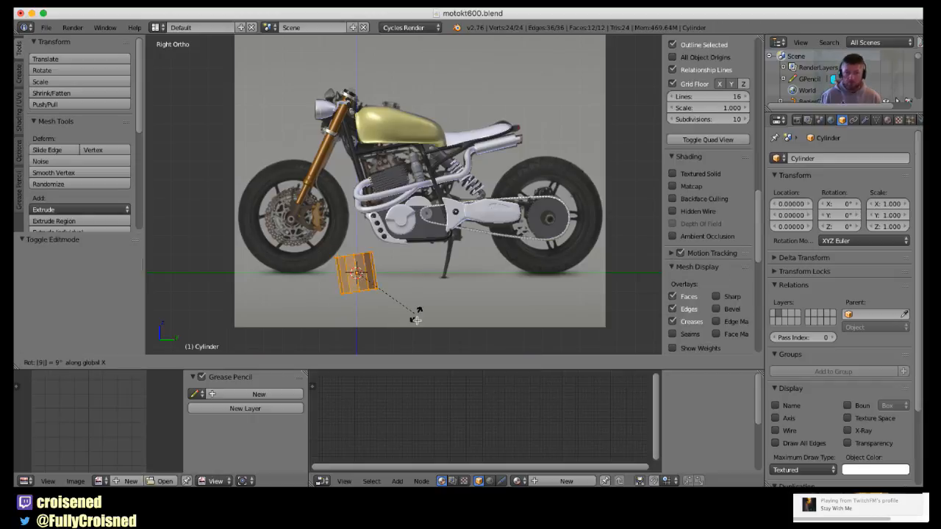
type("90")
key("Return")
Move the cylinder mesh about 3.317 in Y and 6.379 in Z to the carburetor, and scale it to about 0.33.
scroll(393, 337, "up", 4)
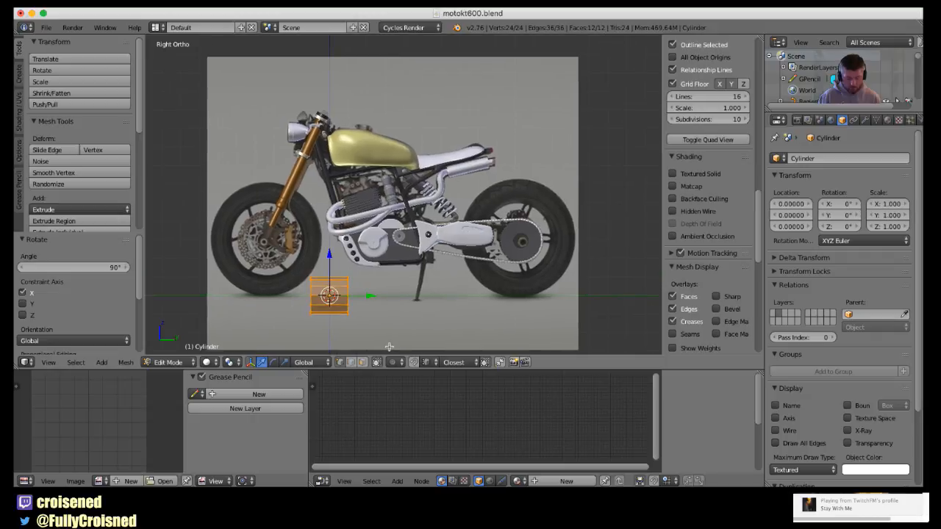
key("g")
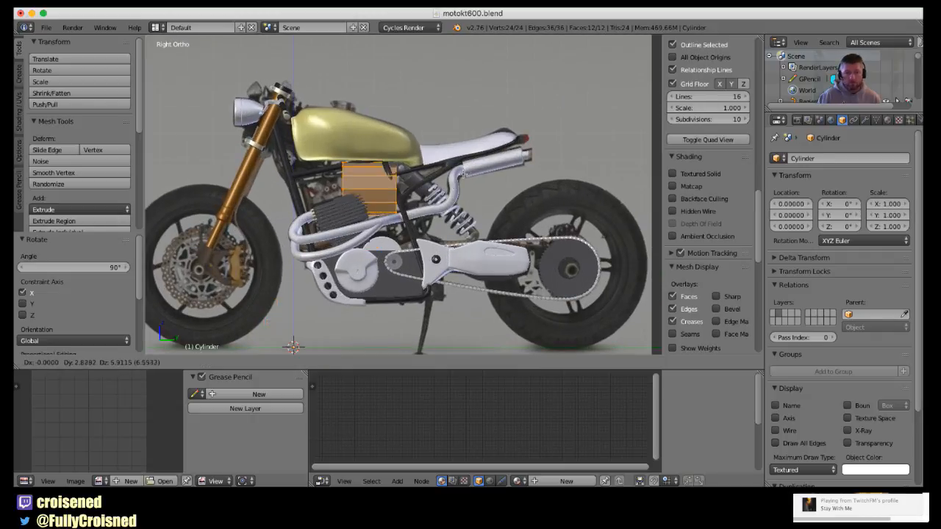
left_click(454, 234)
scroll(445, 235, "up", 6)
scroll(443, 237, "up", 2)
middle_click_drag(388, 255, 521, 278, "shift")
key("s")
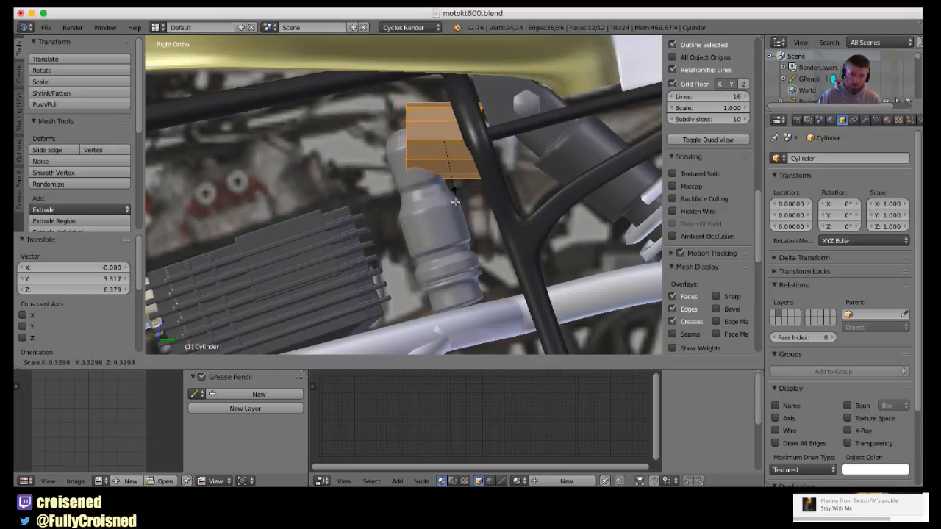
left_click(454, 224)
Fit the cylinder into the gap between the engine fins and the carburetor, scaled to about 0.64 and rotated about -17.4°.
key("g")
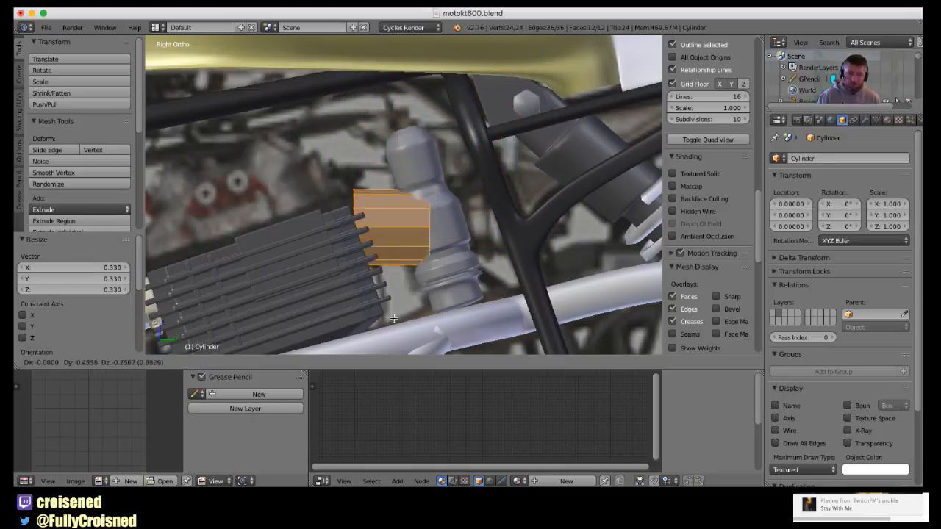
left_click(472, 253)
key("s")
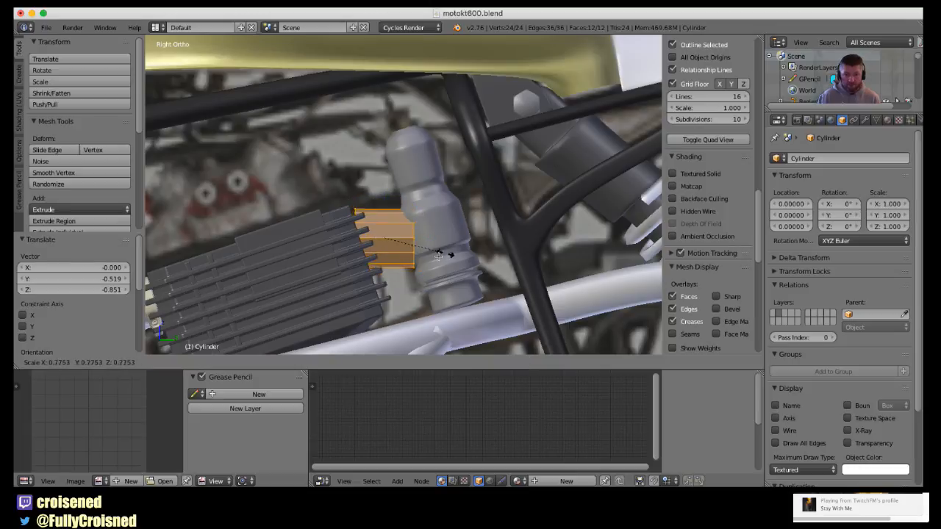
left_click(435, 253)
key("r")
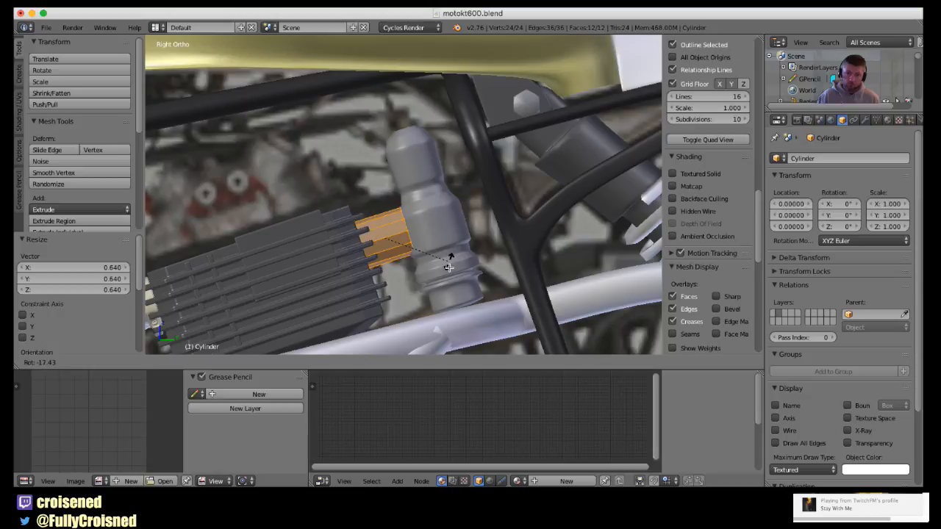
left_click(449, 268)
Scale the connecting cylinder's mesh to about 0.93 and shift it about 0.033 in Y and -0.021 in Z.
middle_click_drag(437, 267, 229, 289)
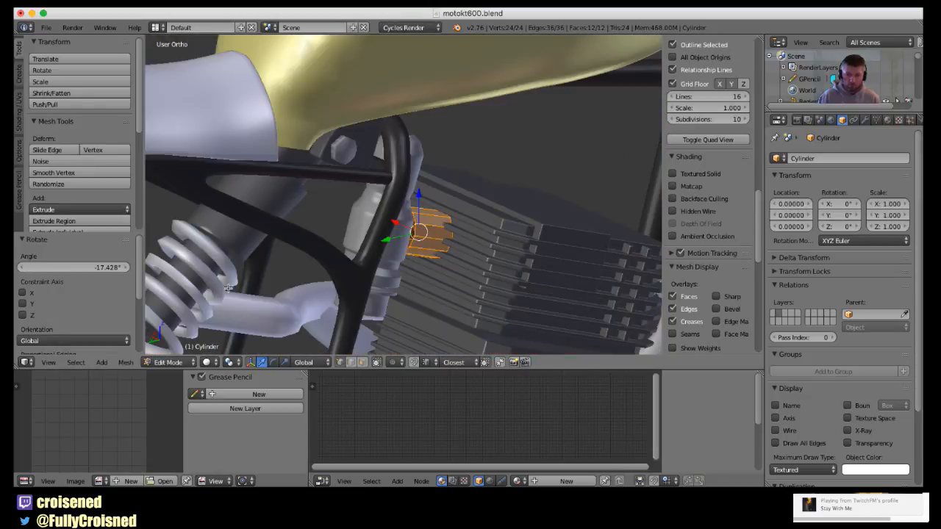
scroll(211, 245, "up", 6)
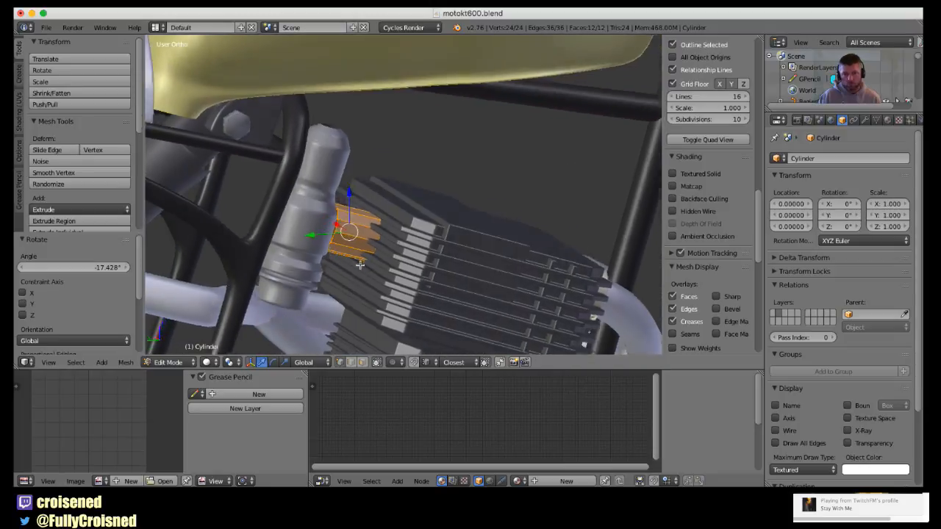
middle_click_drag(344, 260, 423, 224)
key("KP_3")
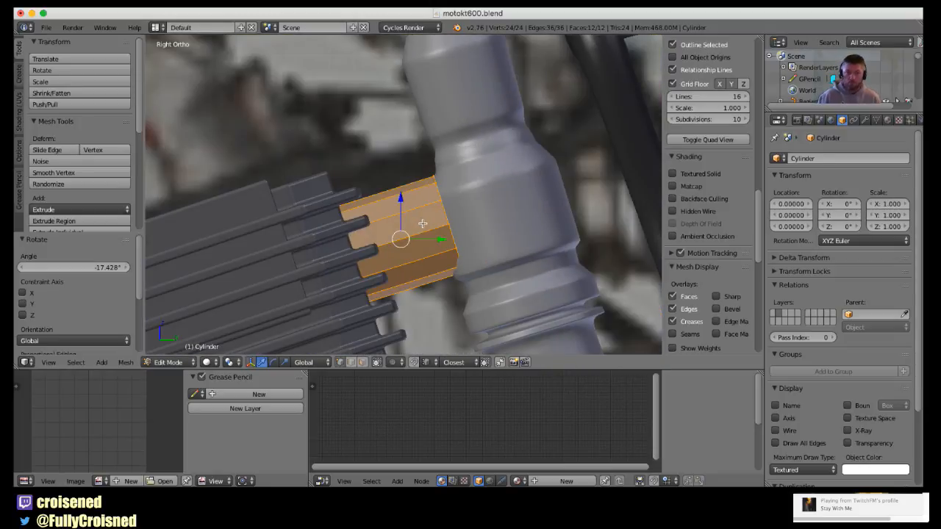
key("s")
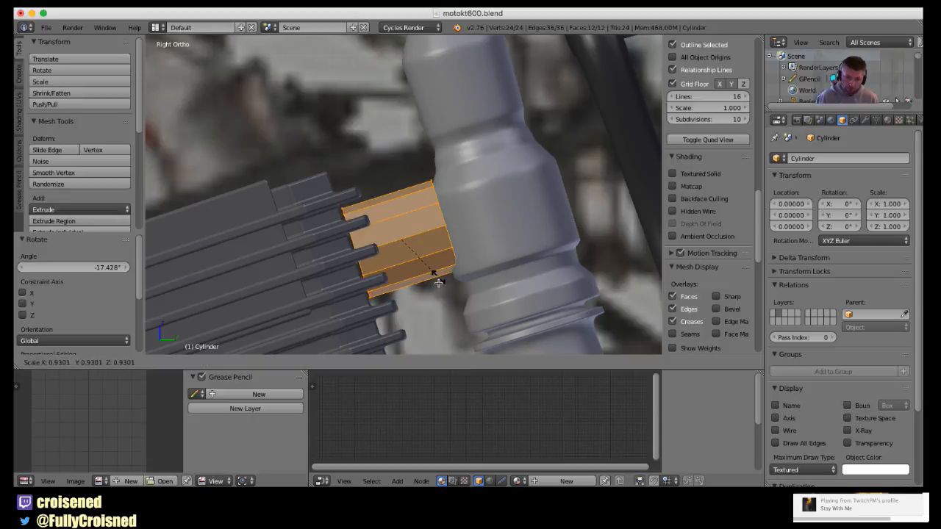
left_click(439, 282)
mouse_move(439, 283)
middle_mouse_down()
mouse_move(423, 272)
mouse_move(448, 283)
middle_mouse_up()
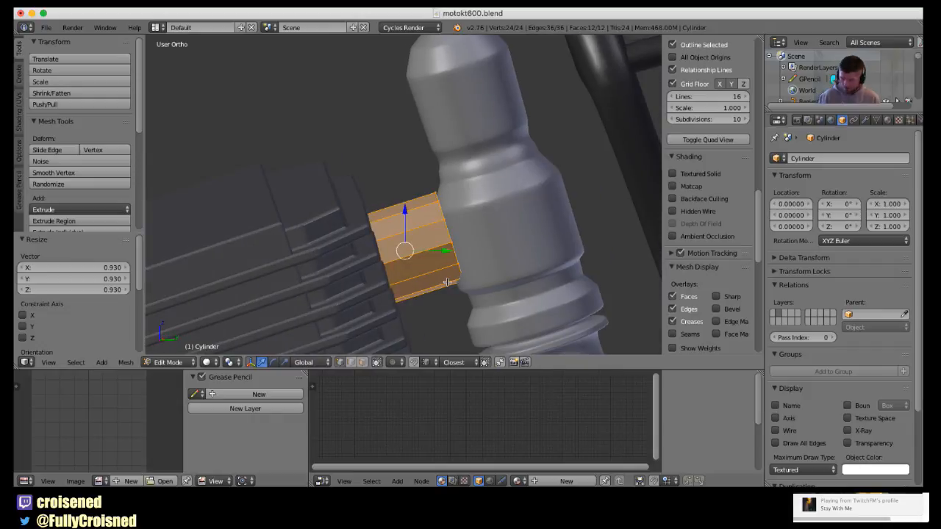
key("KP_3")
key("g")
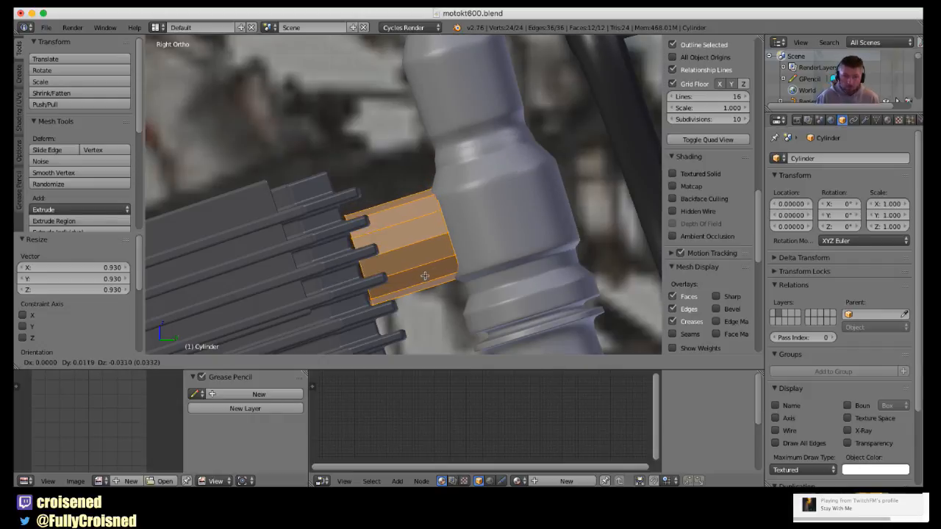
left_click(427, 275)
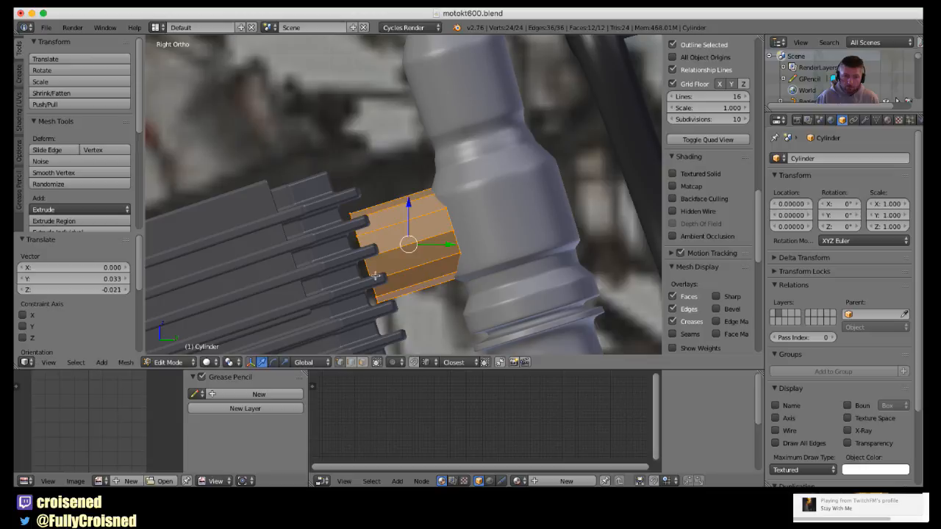
Move the cylinder's engine-side edge loop into the fins, about -0.13 in Y and -0.04 in Z, and return to Object Mode.
right_click(368, 276, "alt")
key("g")
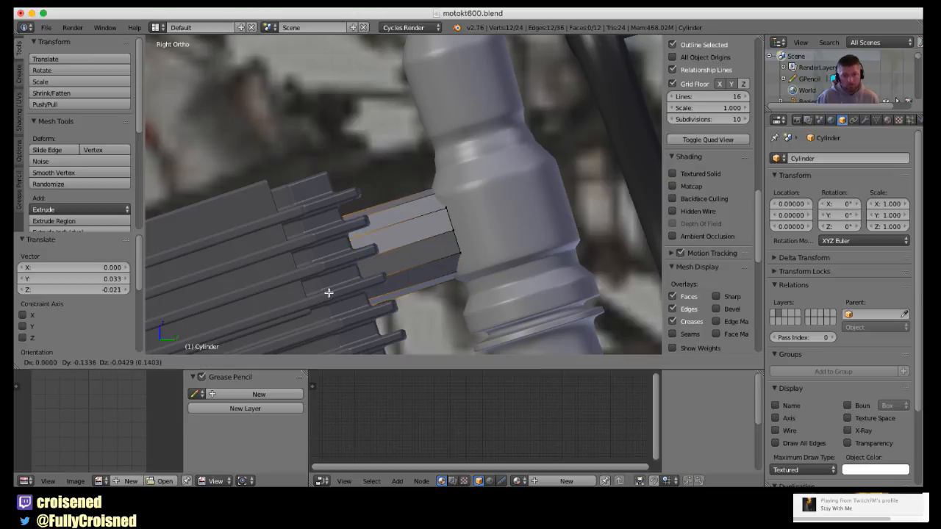
left_click(330, 293)
scroll(425, 282, "down", 5)
key("Tab")
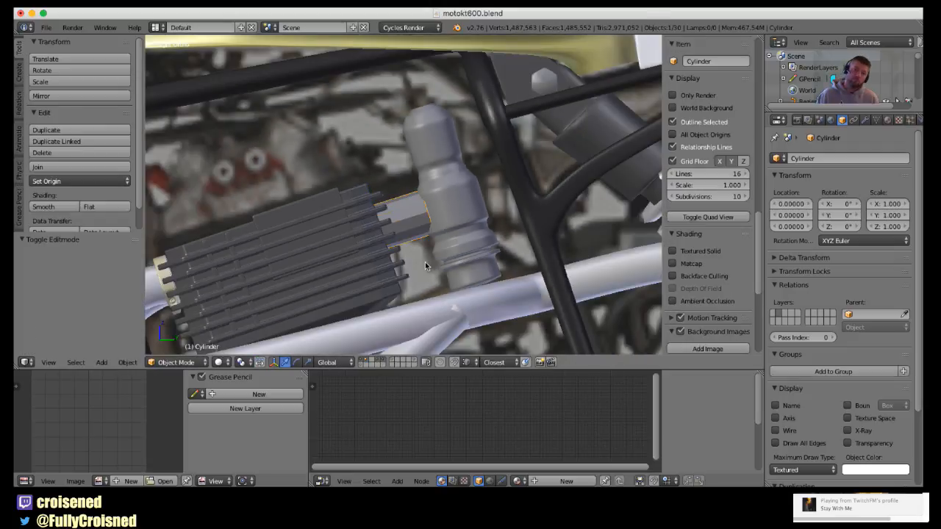
Examine how the connecting cylinder sits between the engine fins and the carburetor from several angles.
middle_click_drag(425, 262, 464, 279)
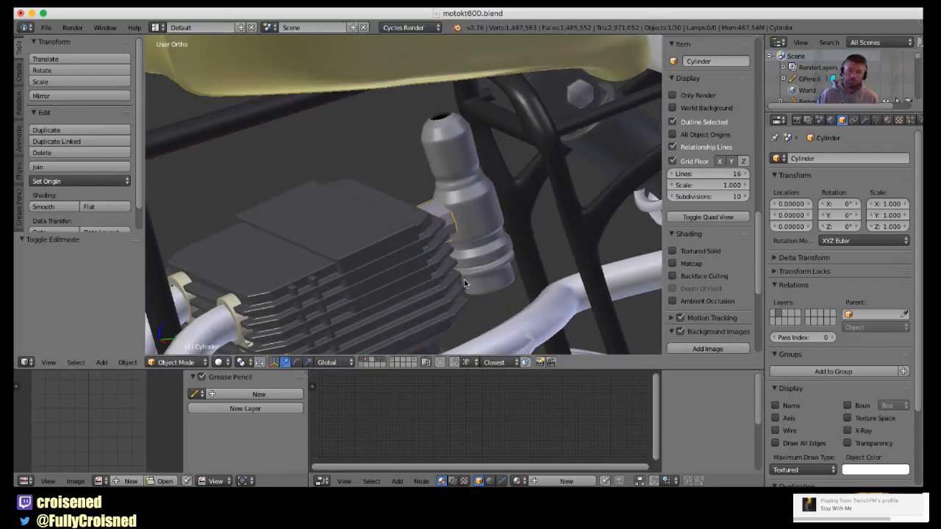
scroll(467, 220, "up", 2)
middle_click_drag(468, 236, 463, 239)
scroll(463, 237, "up", 1)
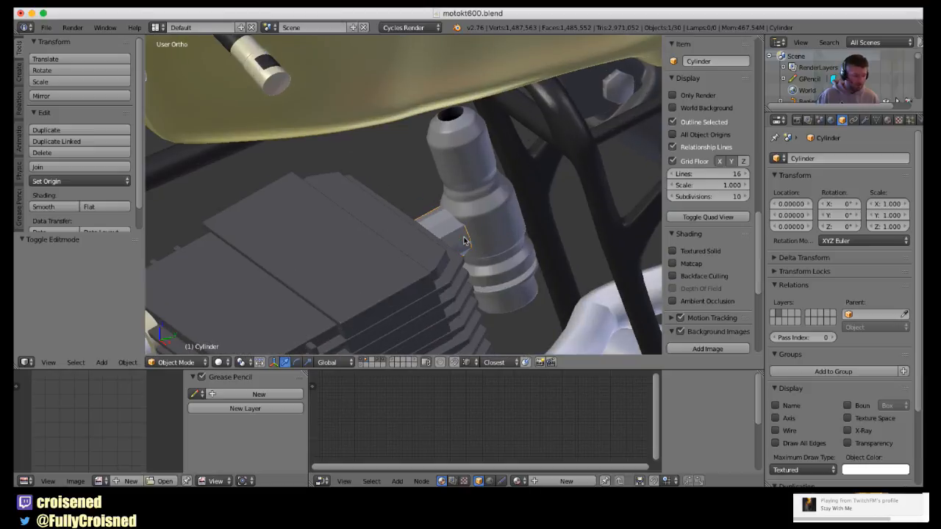
scroll(466, 236, "up", 2)
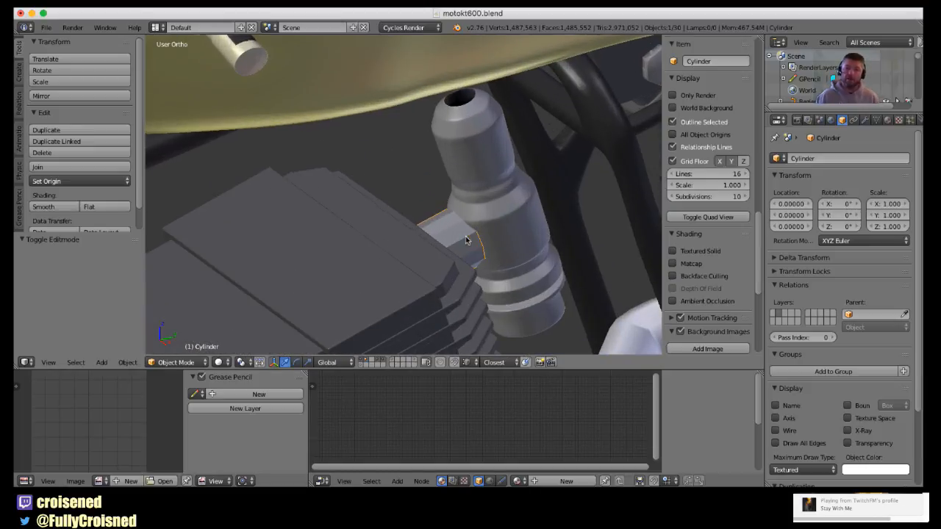
scroll(466, 235, "down", 3)
middle_click_drag(456, 250, 402, 211)
scroll(395, 248, "down", 3)
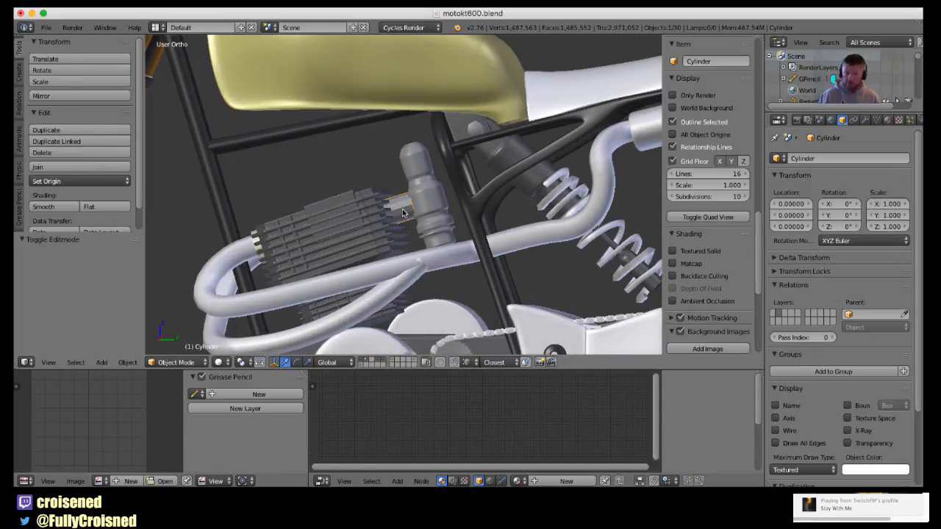
key("KP_3")
scroll(411, 217, "up", 3)
scroll(413, 222, "down", 3)
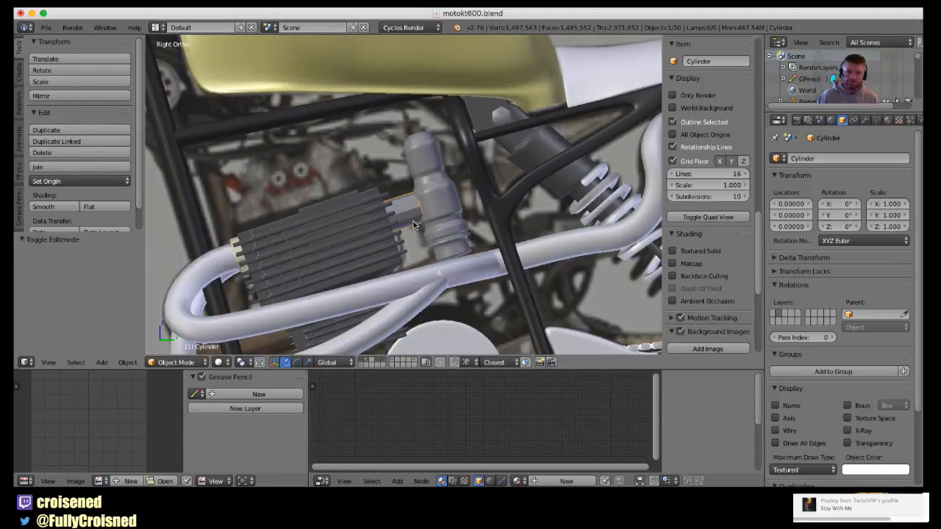
From the left side view, move the whole cylinder mesh toward the carburetor, about 0.087 in Y and 0.016 in Z.
key("ctrl+KP_3")
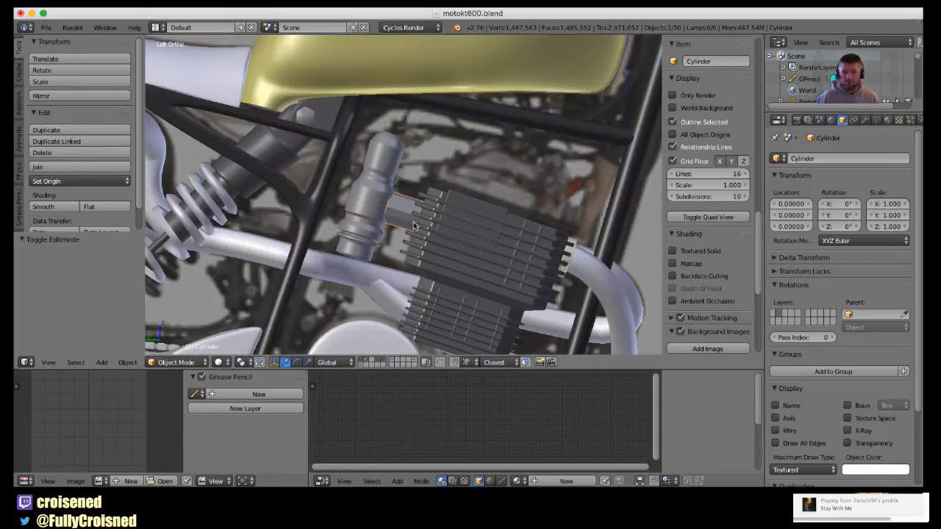
scroll(408, 234, "up", 4)
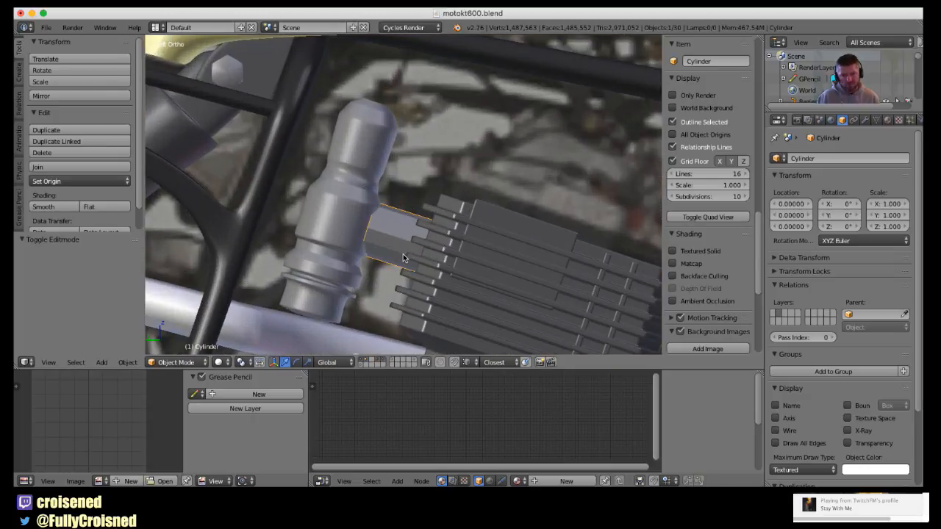
key("Tab")
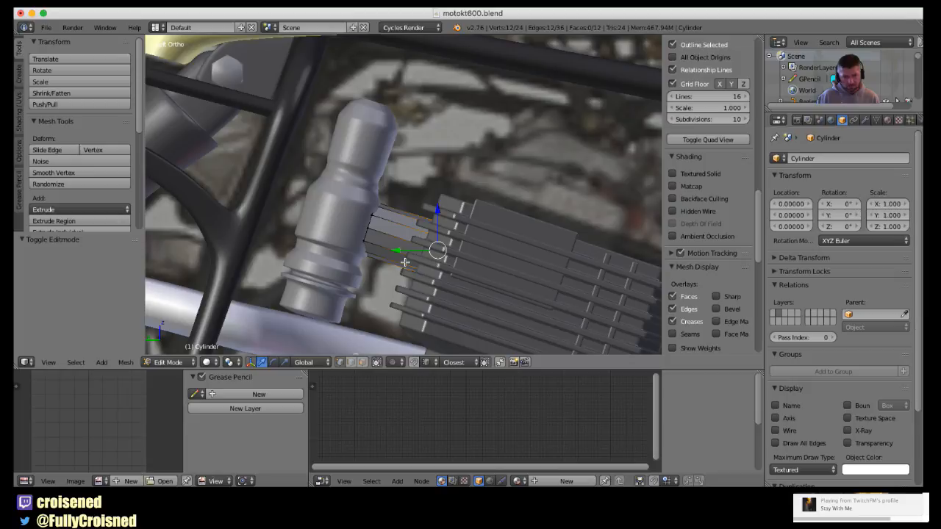
key("a")
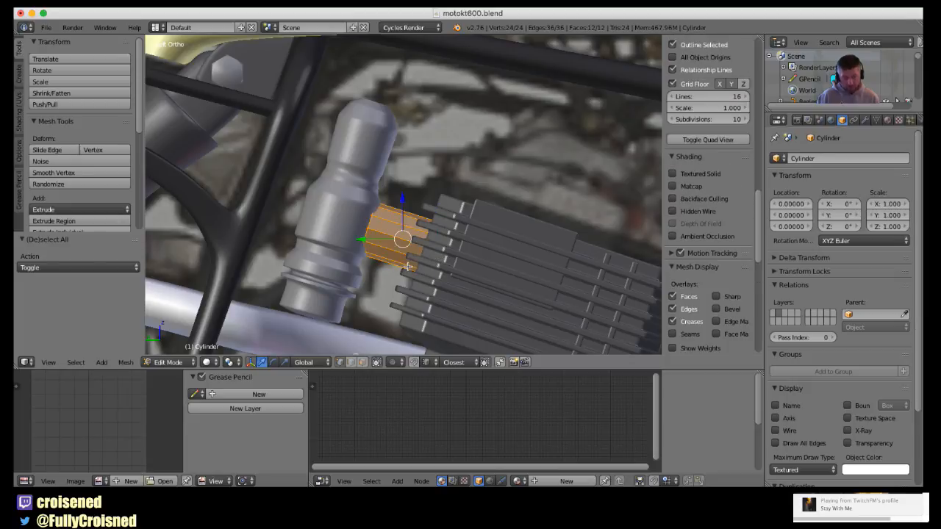
key("g")
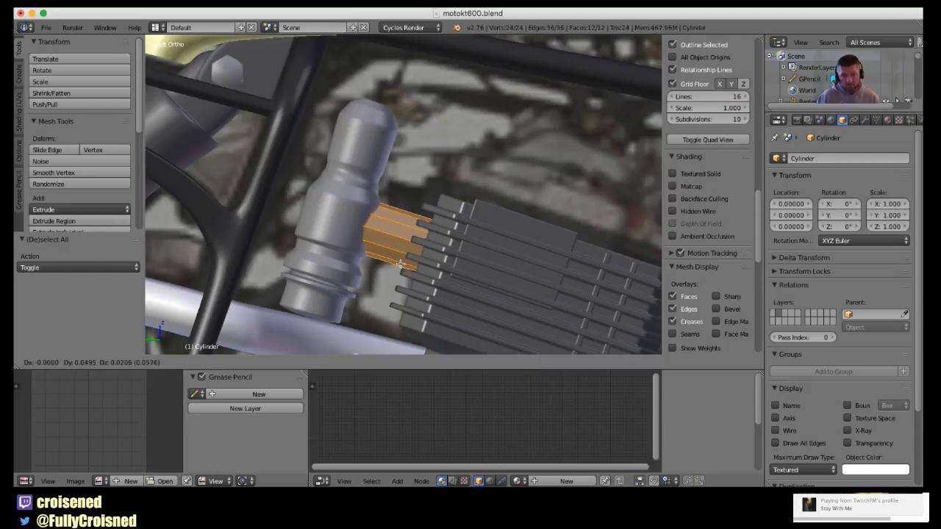
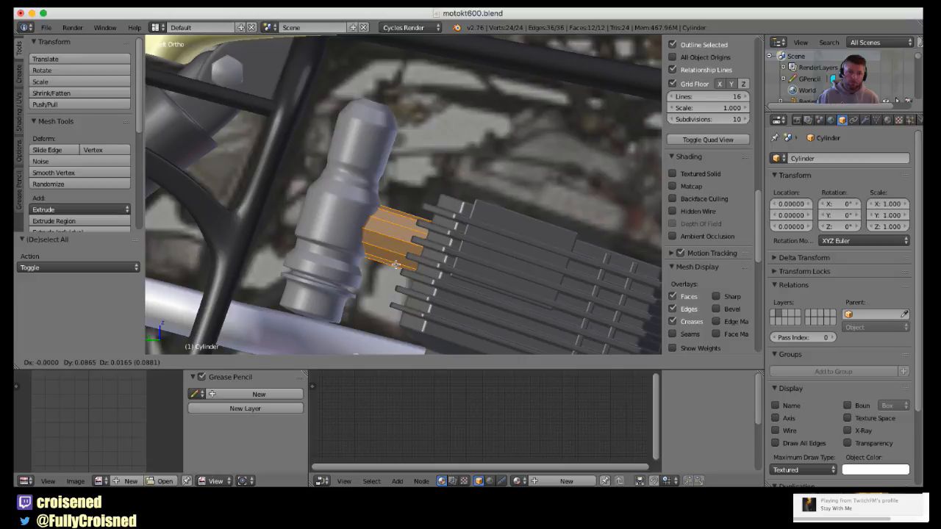
left_click(396, 264)
Scale the whole cylinder mesh down to about 0.91 and return to Object Mode.
scroll(397, 265, "down", 2)
middle_click_drag(396, 269, 447, 283)
scroll(477, 299, "up", 2)
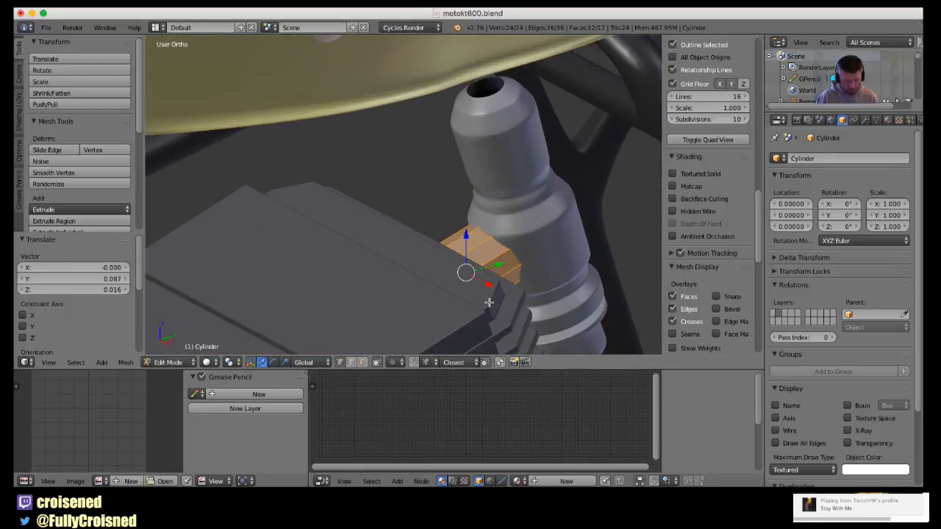
key("s")
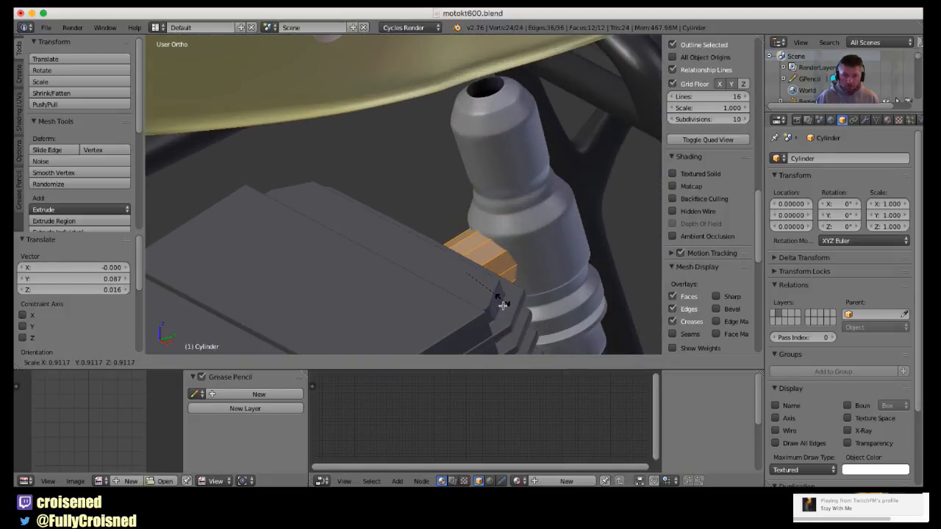
left_click(503, 304)
key("Tab")
scroll(502, 291, "down", 4)
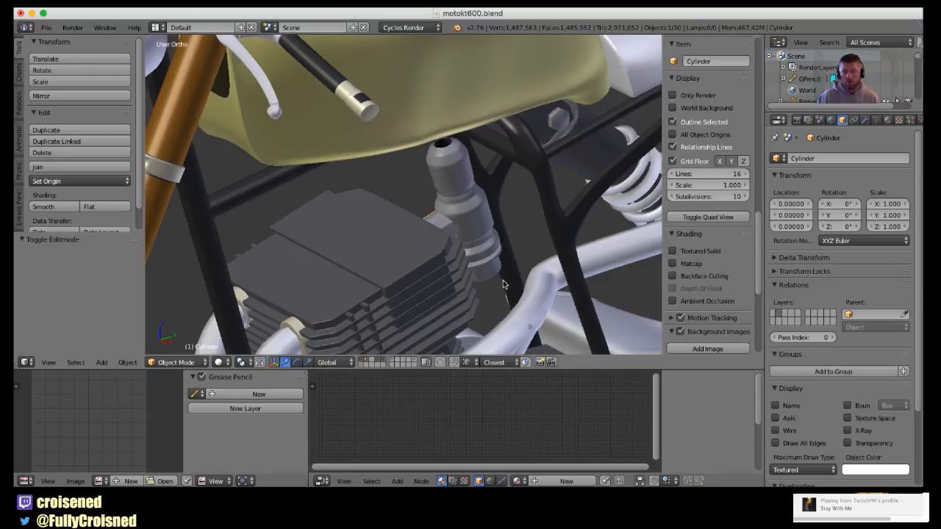
Add a Subdivision Surface modifier with 2 view subdivisions to the connecting cylinder and shade it smooth.
left_click(865, 119)
left_click(842, 158)
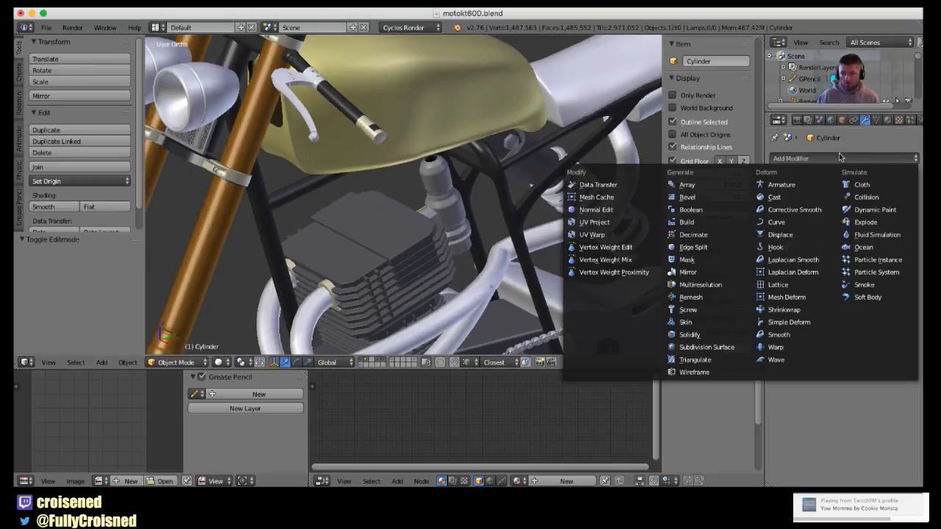
left_click(725, 349)
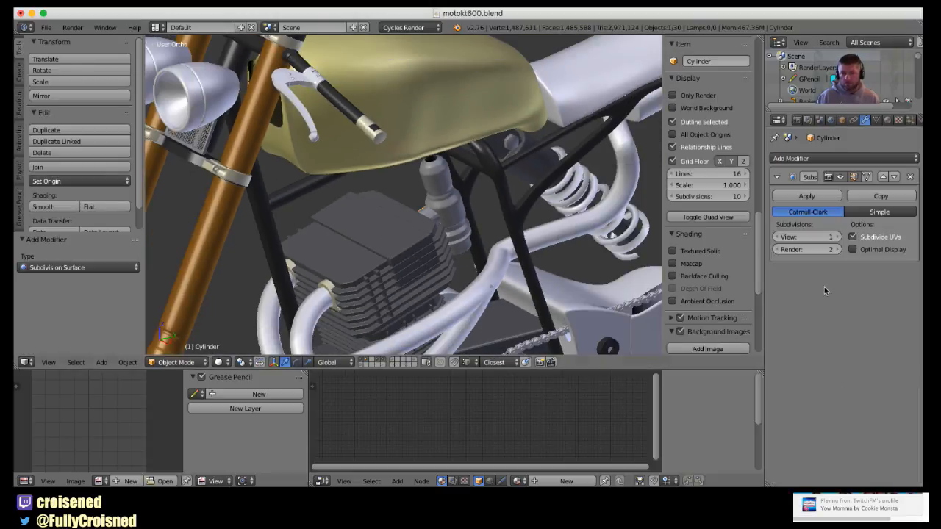
left_click(838, 236)
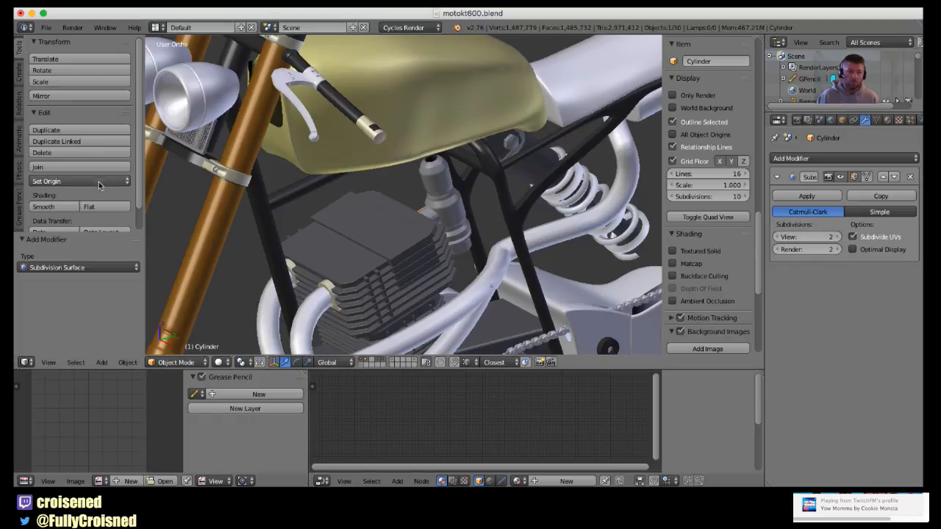
left_click(44, 207)
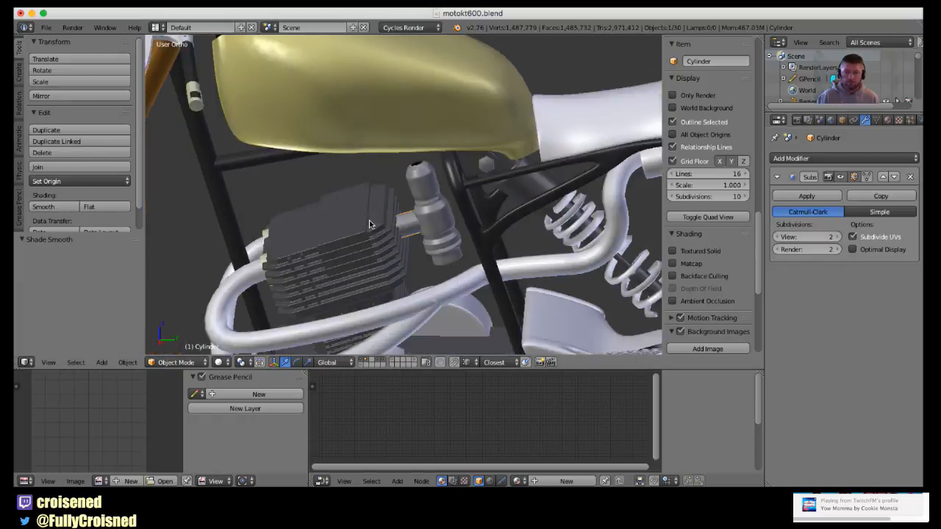
Assign the existing Default material to both the connecting cylinder and the carburetor body.
left_click(888, 120)
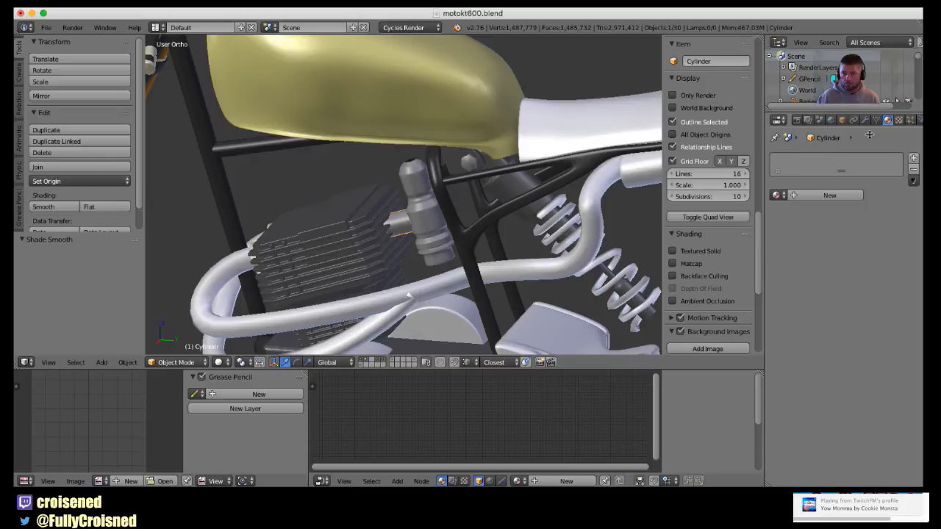
left_click(778, 194)
left_click(702, 246)
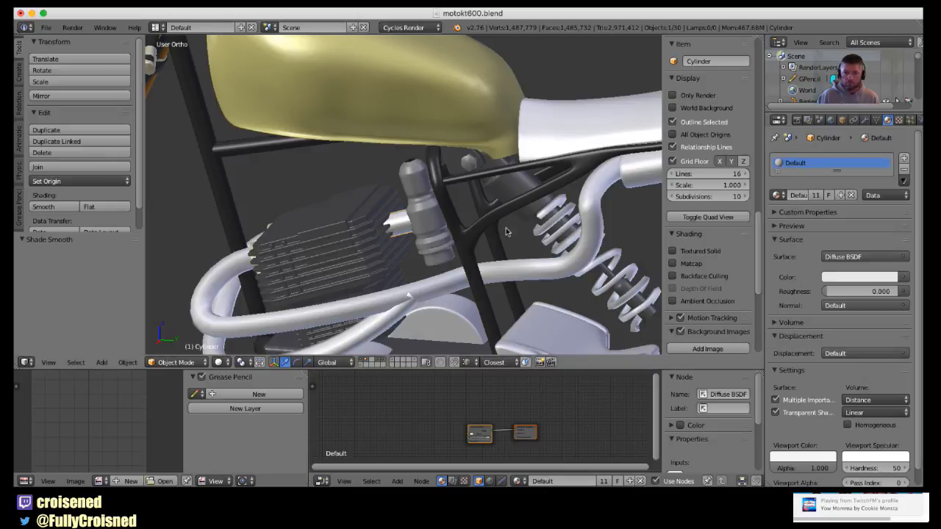
right_click(430, 213)
left_click(782, 195)
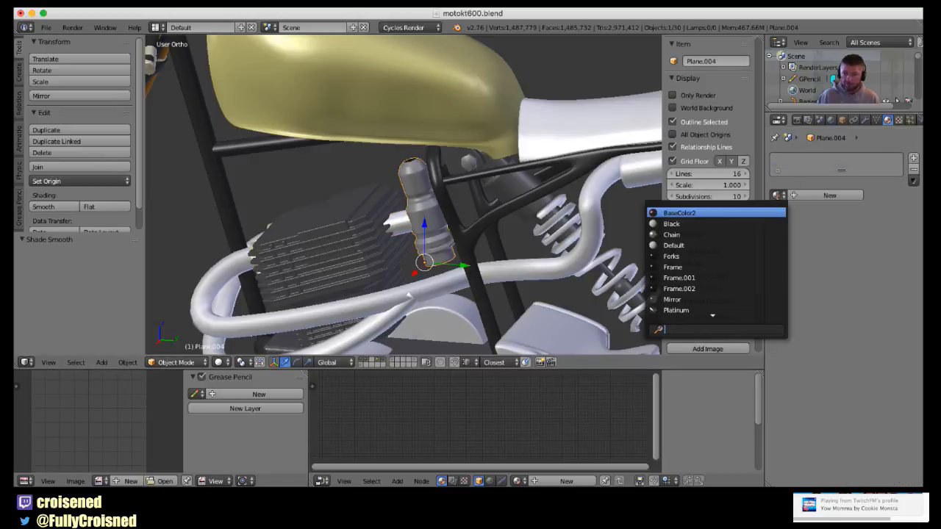
left_click(713, 248)
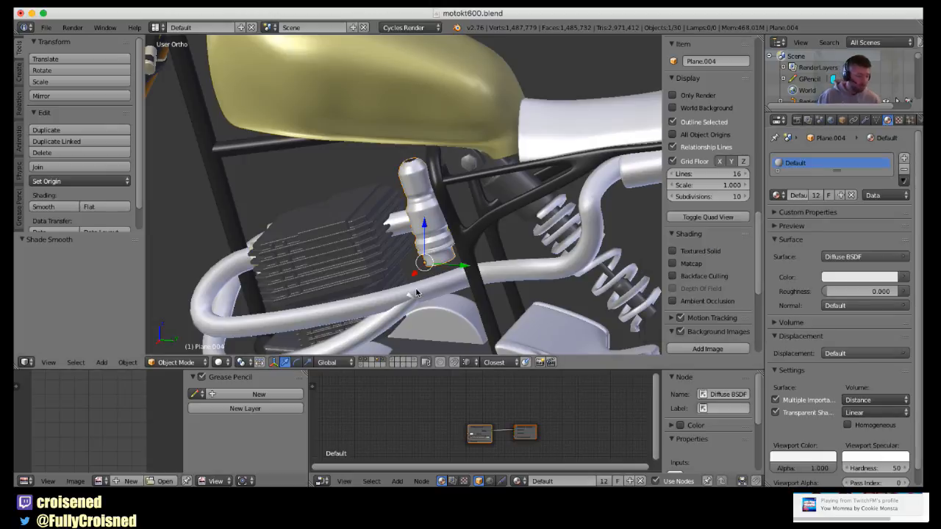
key("KP_3")
scroll(444, 279, "down", 4)
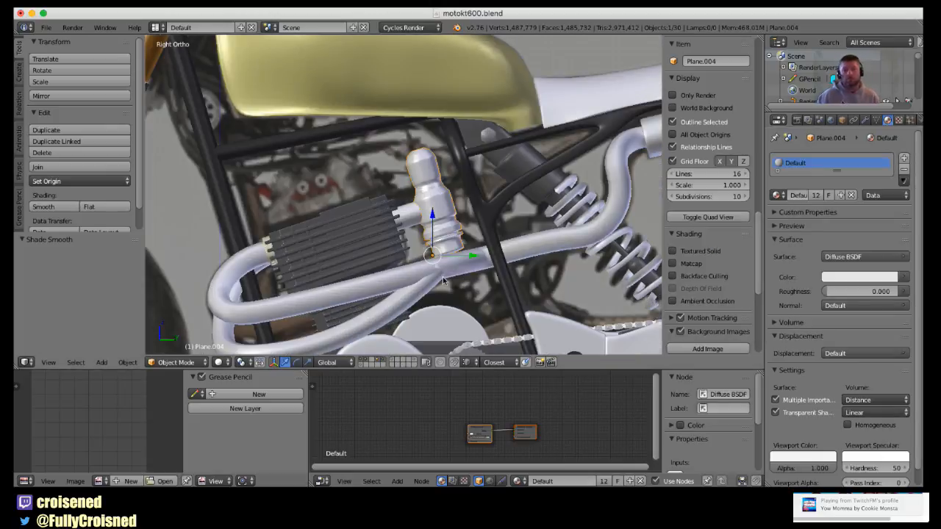
middle_click_drag(438, 276, 469, 291)
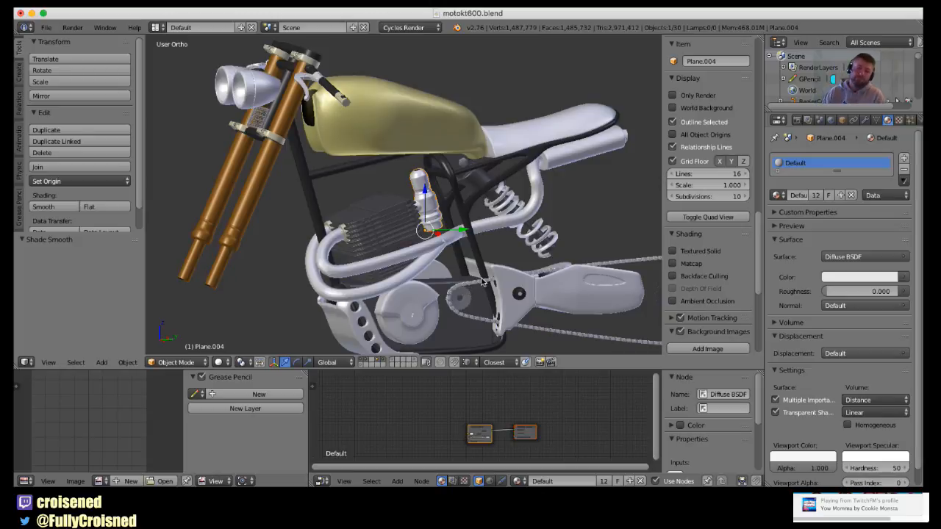
scroll(480, 279, "up", 2)
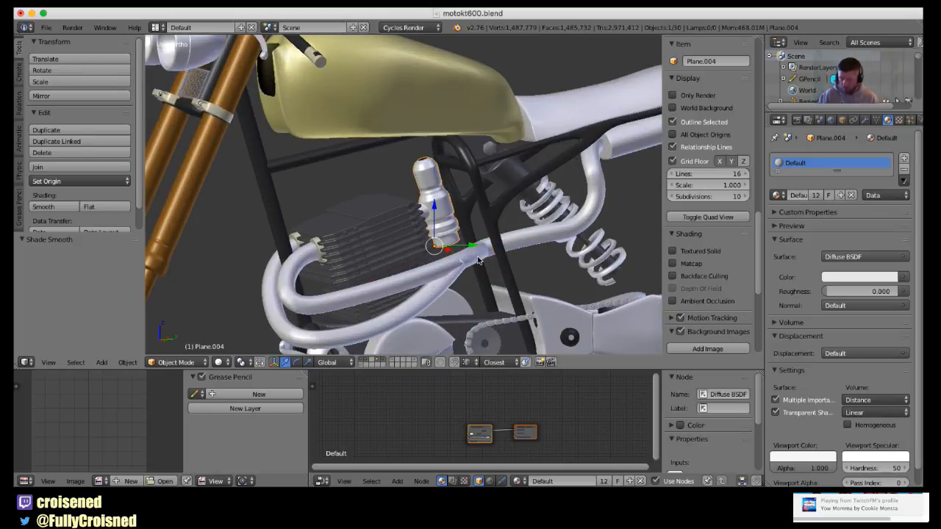
key("KP_3")
scroll(462, 250, "down", 1)
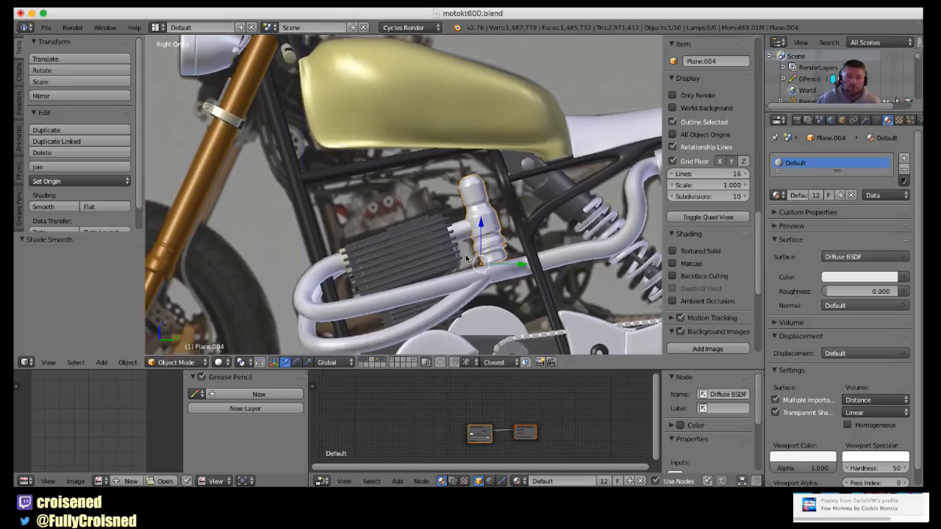
Open the engine's finned cylinder block for mesh editing with face selection.
scroll(435, 249, "up", 3)
middle_click_drag(436, 248, 464, 281)
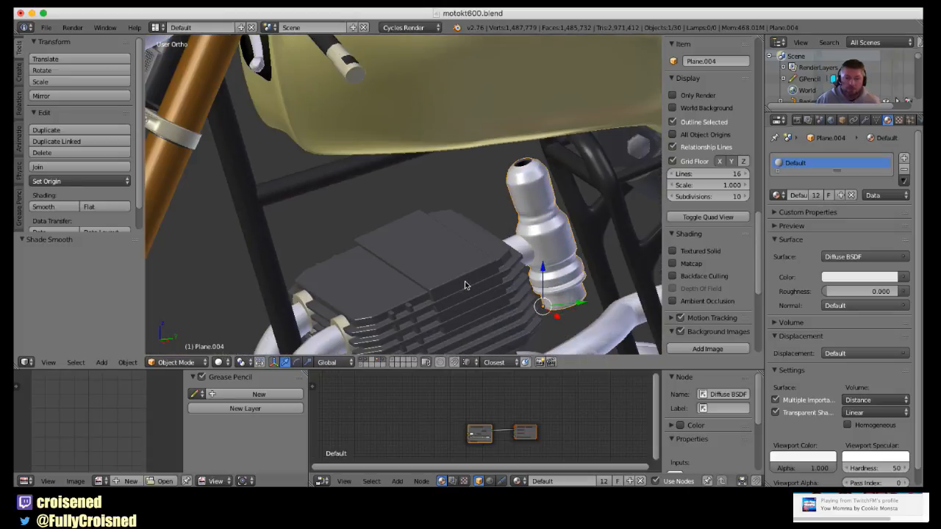
right_click(430, 286)
key("Tab")
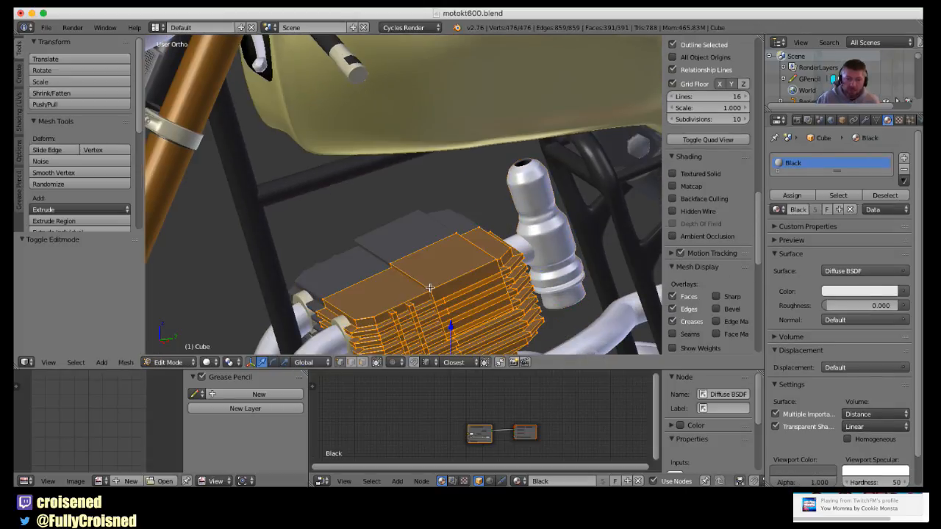
left_click(363, 362)
right_click(397, 295)
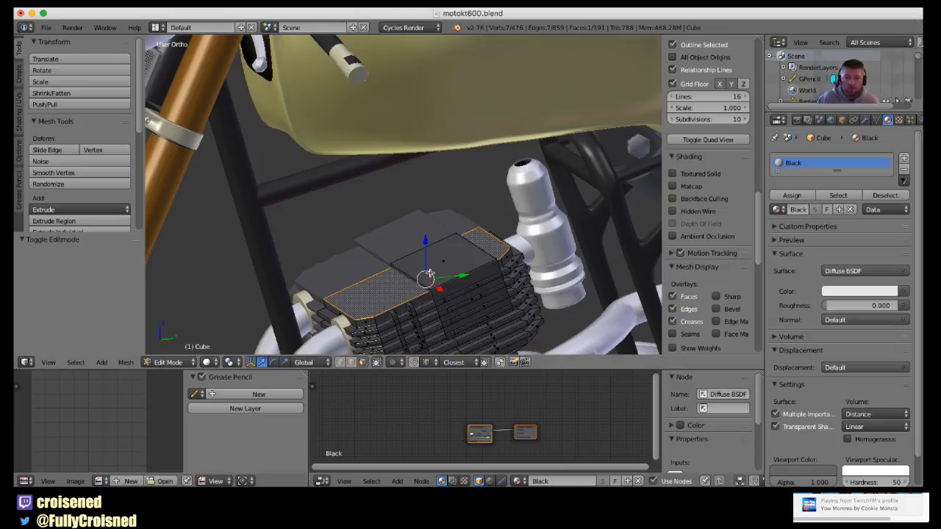
right_click(469, 256, "shift")
scroll(470, 259, "up", 5)
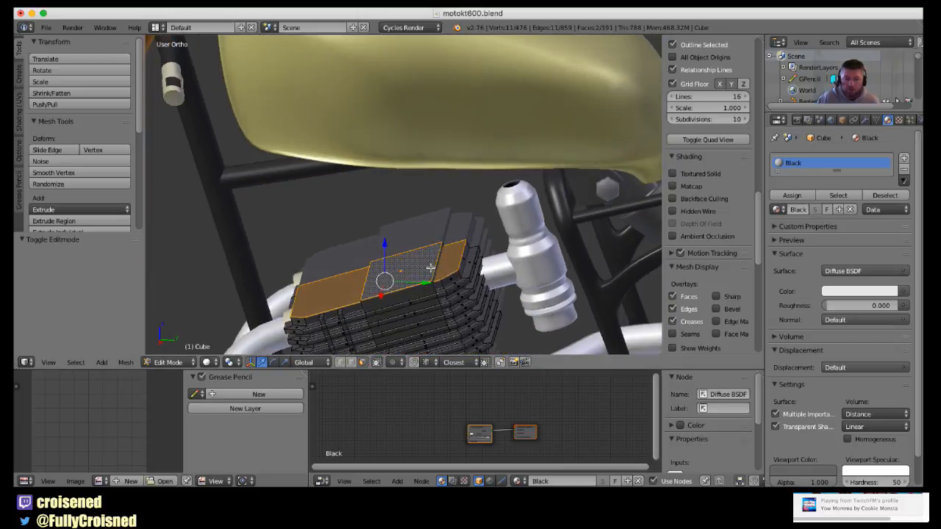
right_click(476, 339, "shift")
middle_click_drag(474, 341, 524, 312)
right_click(486, 336, "shift")
scroll(423, 284, "down", 2)
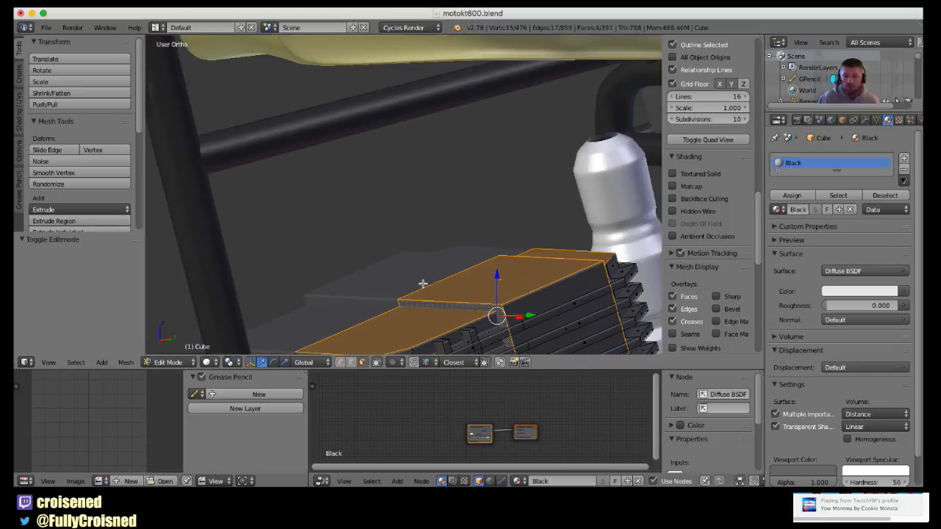
key("a")
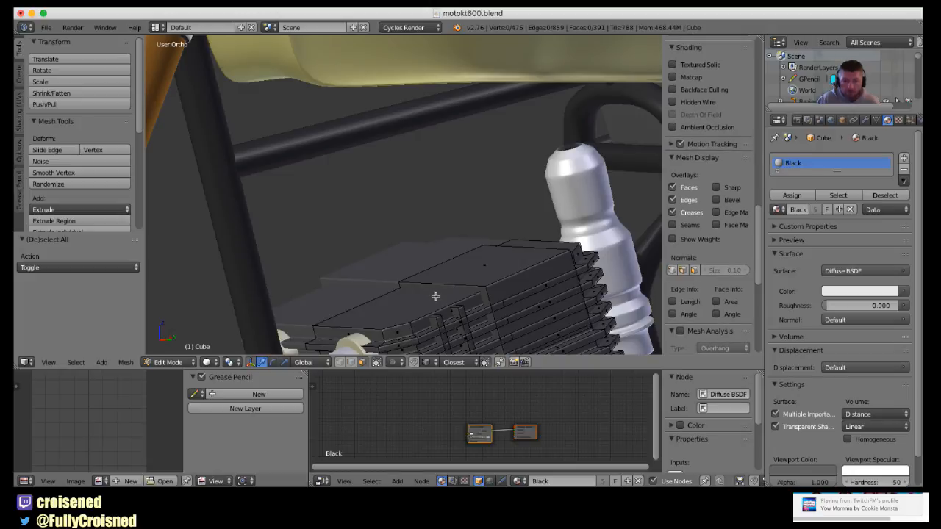
Duplicate the long top face of the finned block in place and separate the copy into its own object.
middle_click_drag(435, 295, 416, 267)
scroll(388, 300, "up", 2)
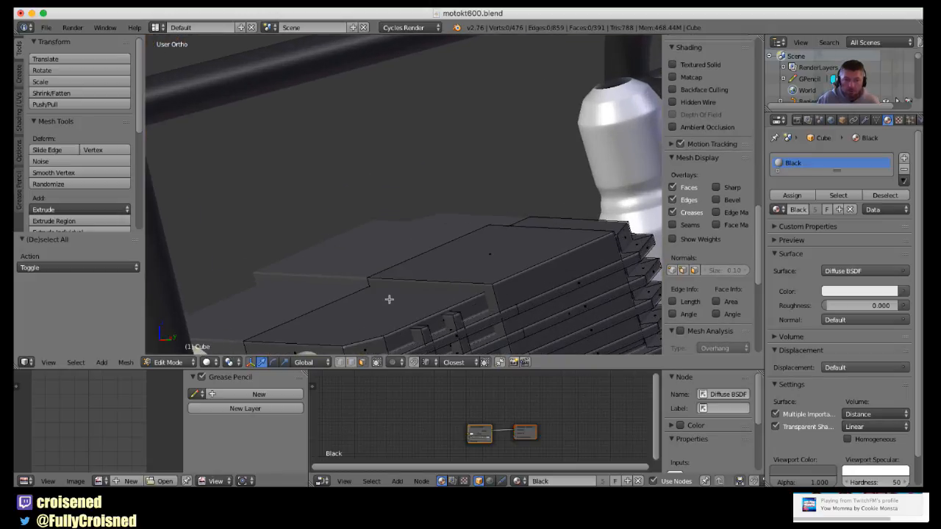
middle_click_drag(400, 302, 368, 282, "shift")
right_click(355, 297)
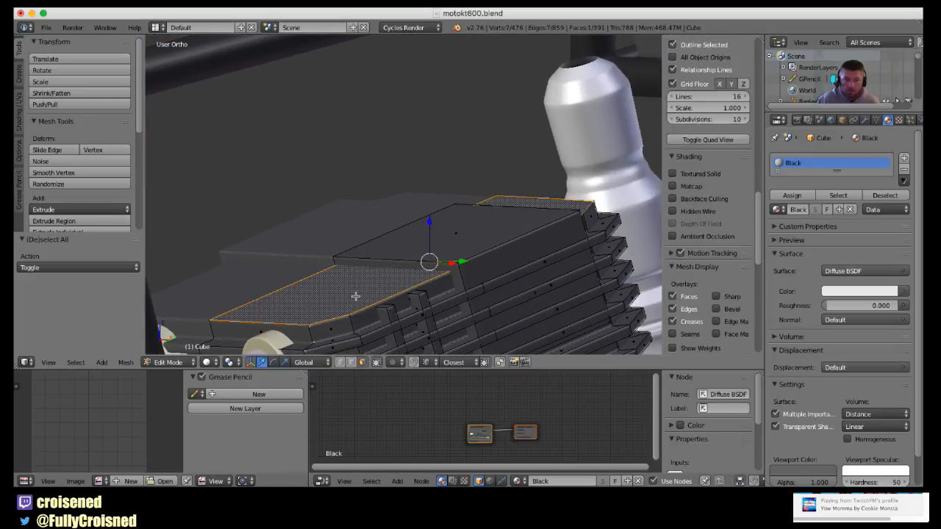
key("KP_3")
scroll(383, 294, "up", 2)
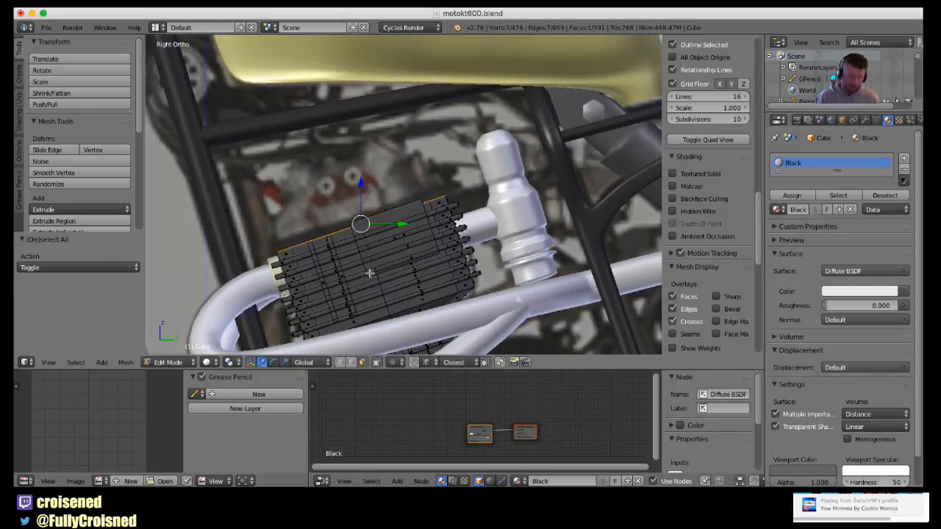
key("shift+d")
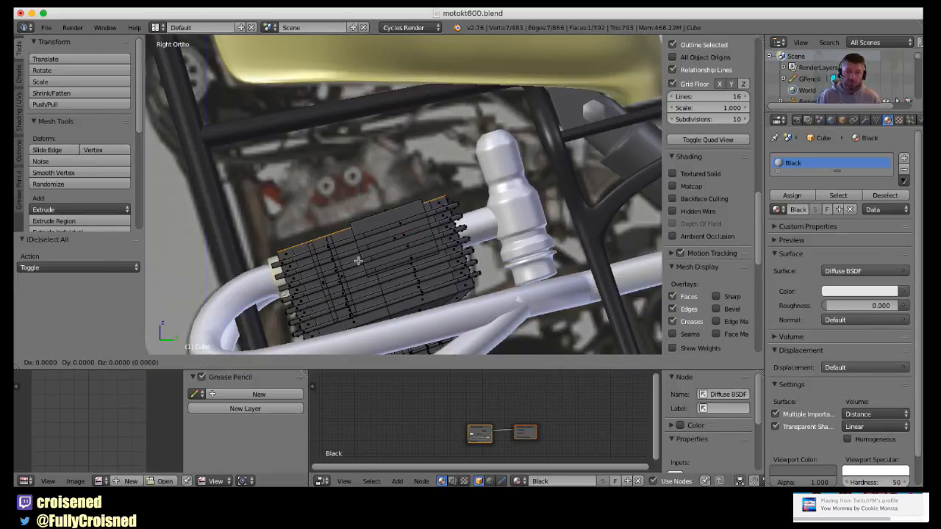
right_click(358, 261)
key("p")
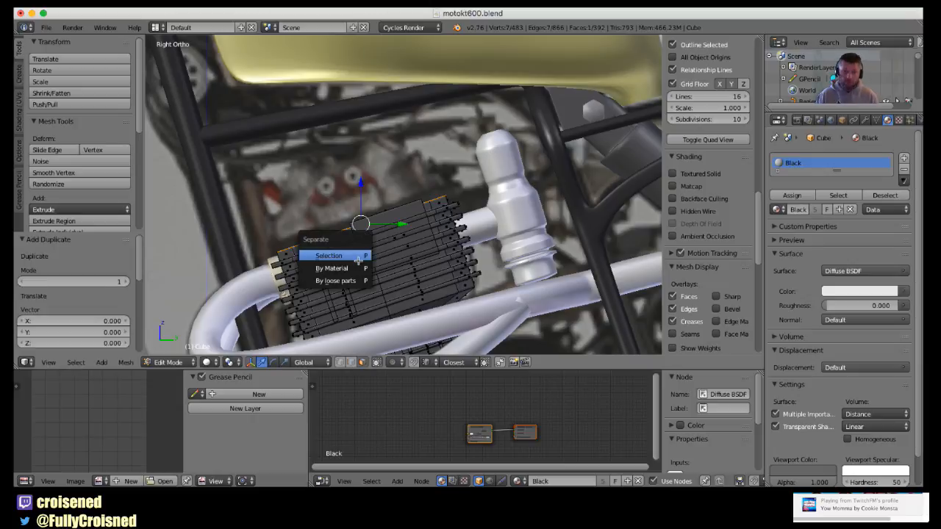
left_click(358, 261)
Return to Object Mode, select the separated top plate, and isolate it in local view against the right side reference.
middle_click_drag(358, 260, 386, 281)
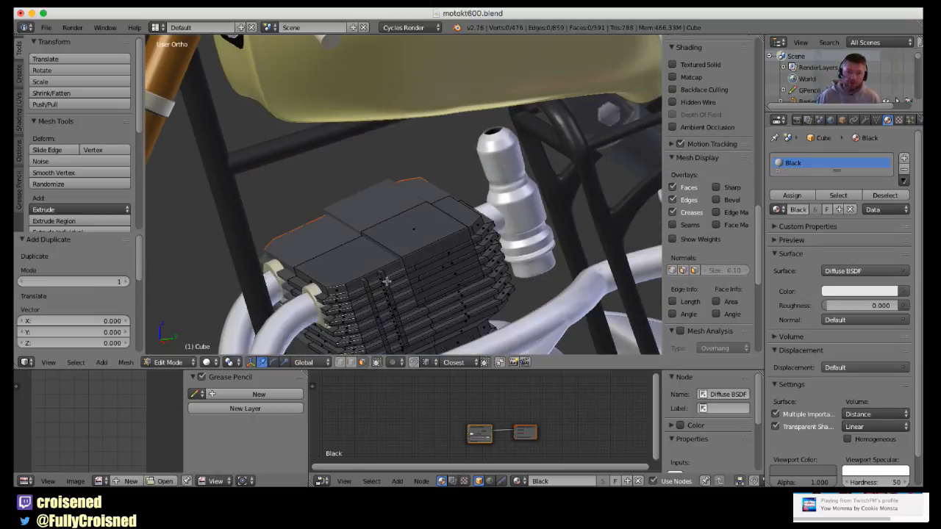
key("Tab")
key("Tab")
right_click(351, 268)
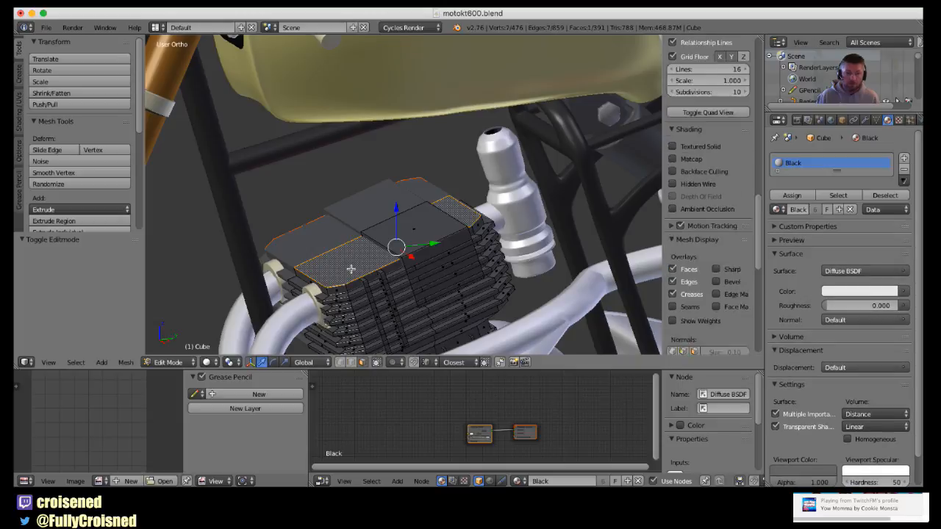
key("Tab")
right_click(350, 267)
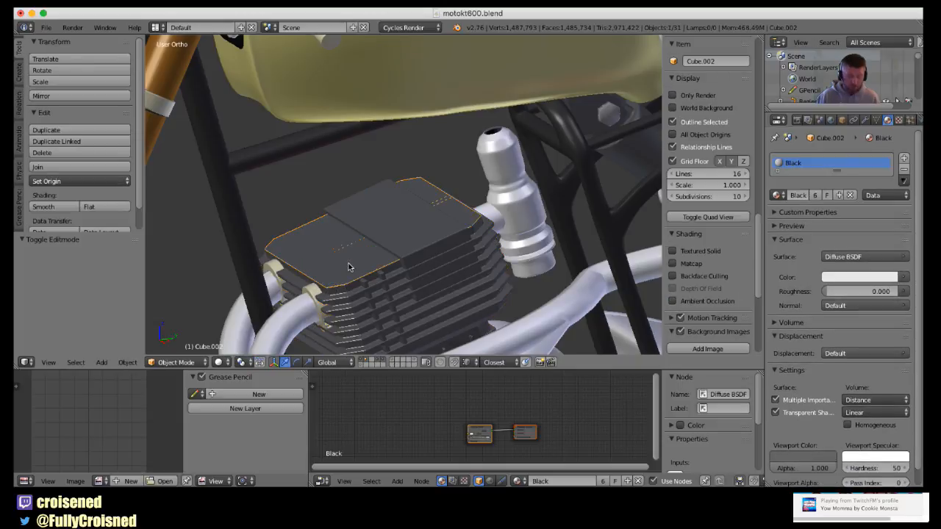
key("g")
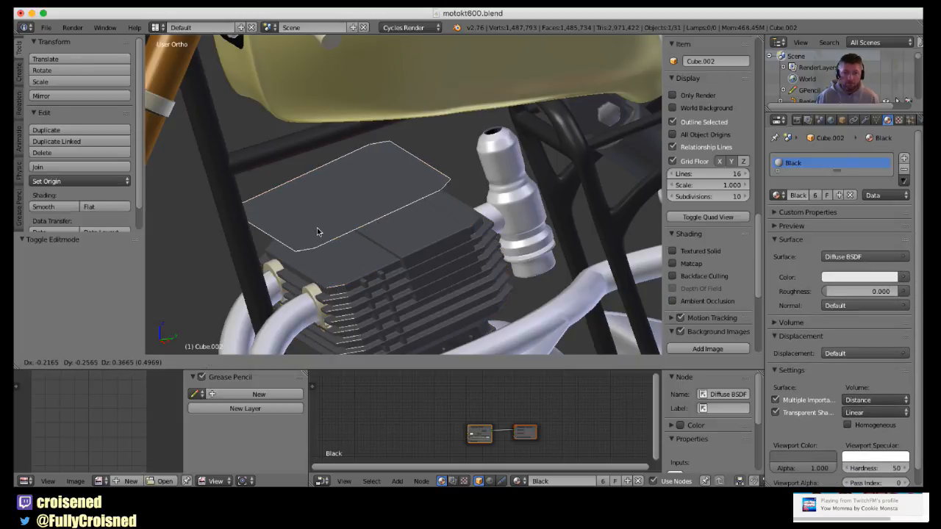
key("Escape")
key("KP_Divide")
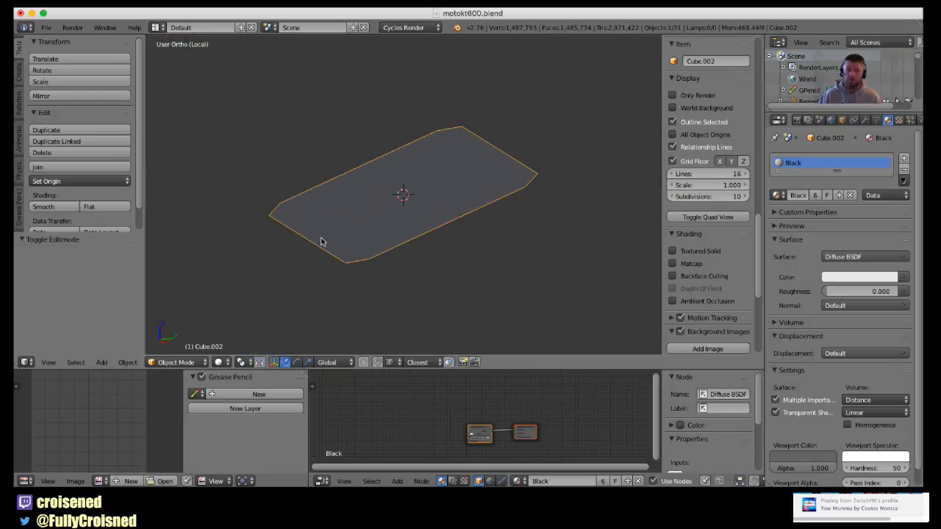
key("KP_3")
scroll(370, 258, "up", 3, "shift")
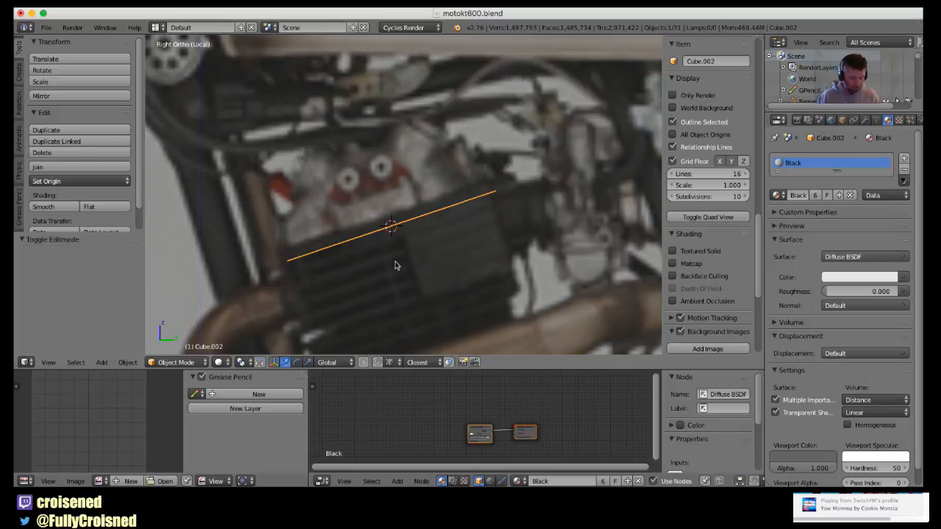
Open the isolated plate for mesh editing in top view with vertex selection.
key("KP_7")
key("Tab")
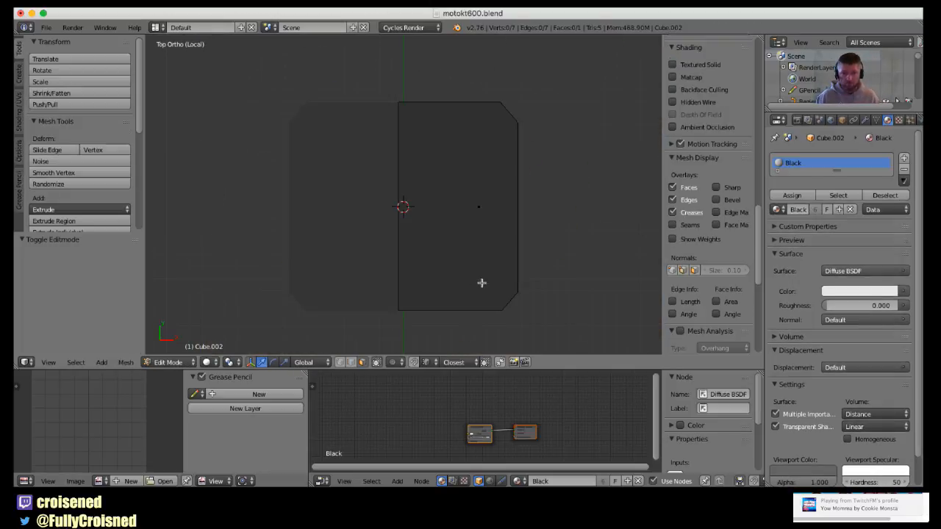
left_click(340, 363)
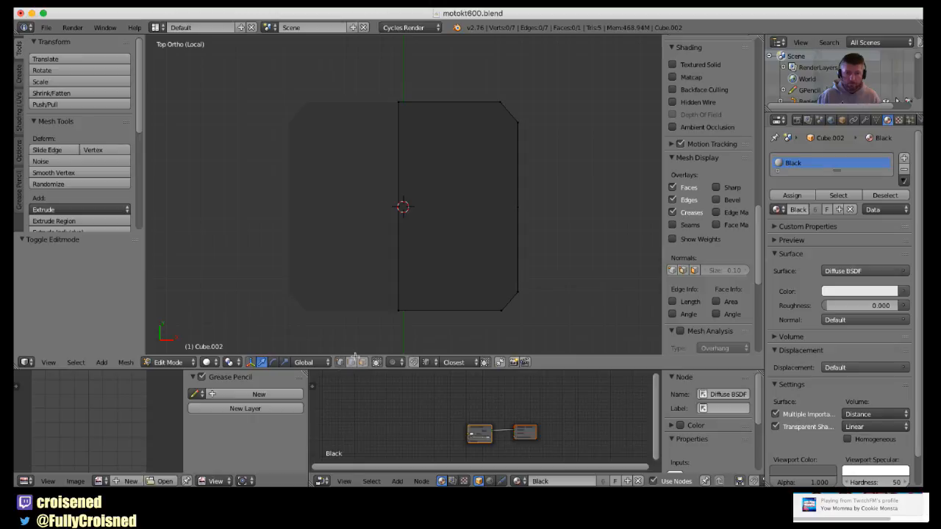
key("a")
key("a")
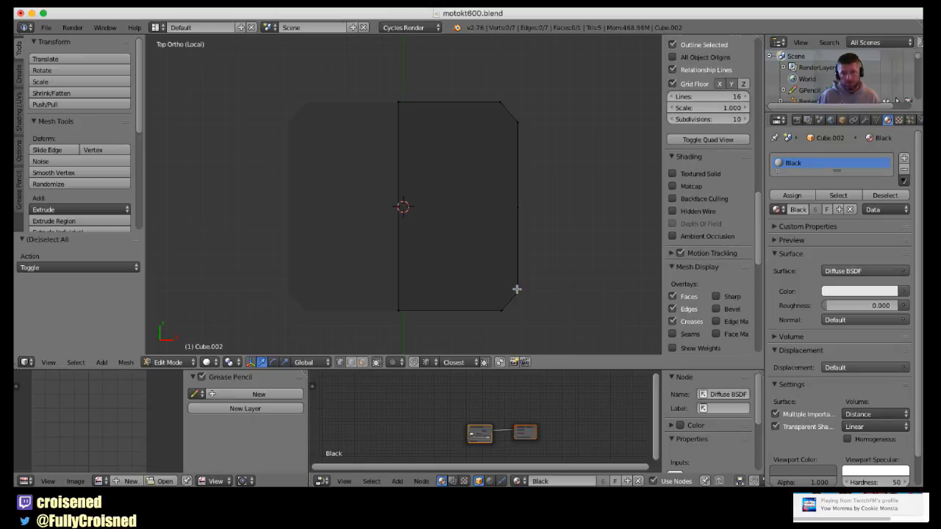
key("a")
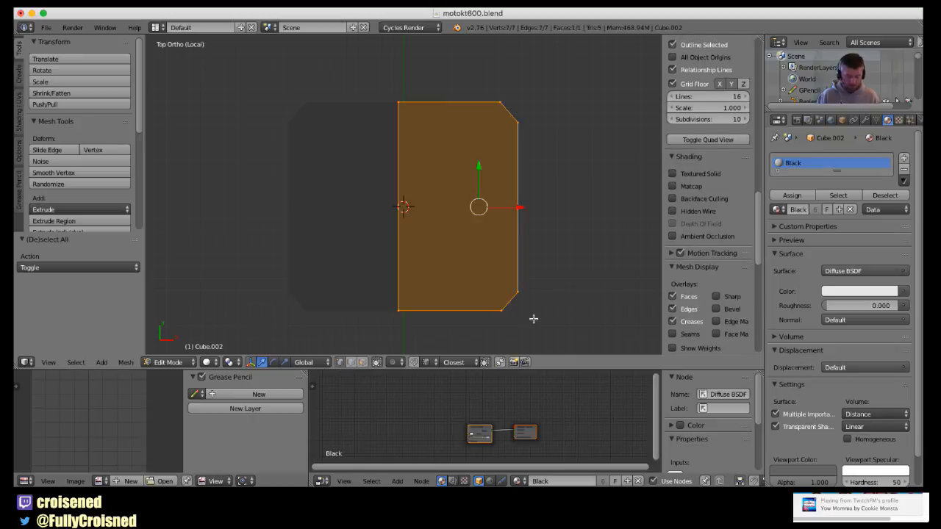
key("s")
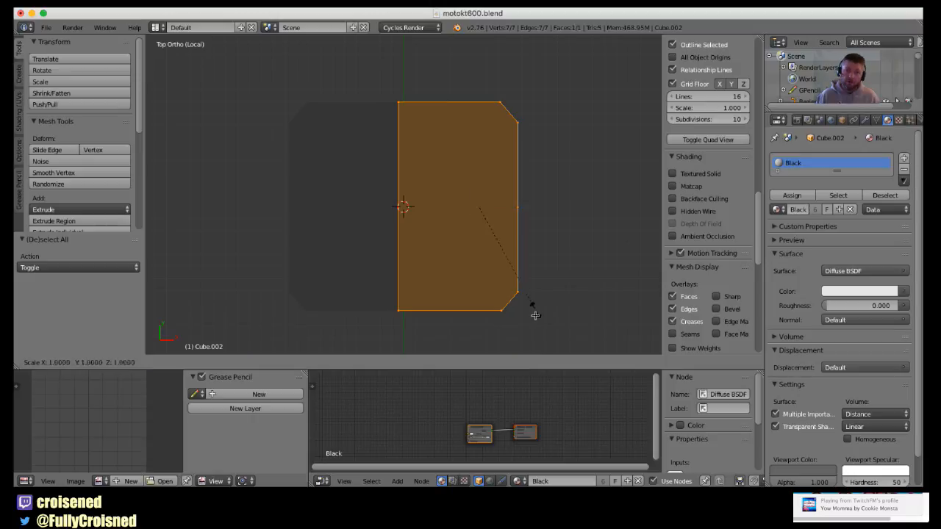
key("Escape")
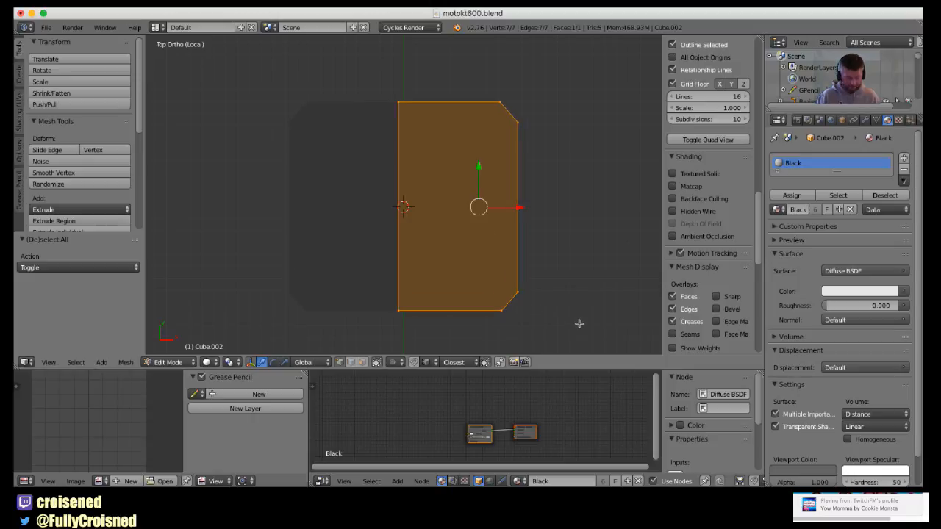
key("s")
key("Escape")
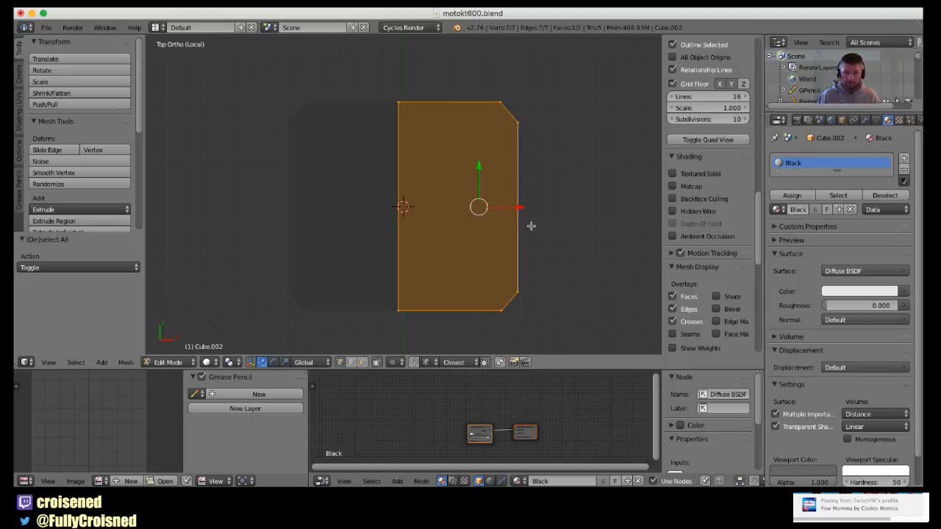
left_click_drag(522, 212, 509, 213)
key("ctrl+z")
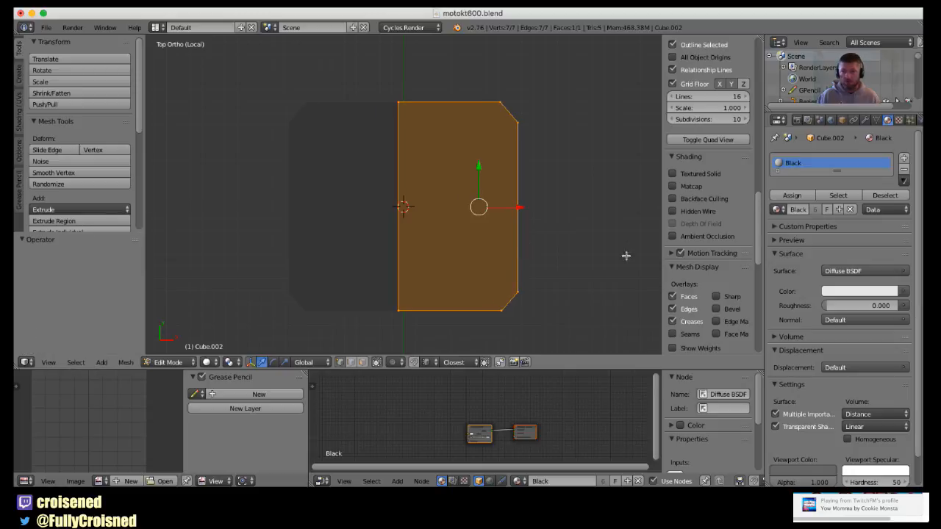
Move the plate's two inner-edge vertices along X onto the mirror centre line and return to Object Mode.
key("a")
key("x")
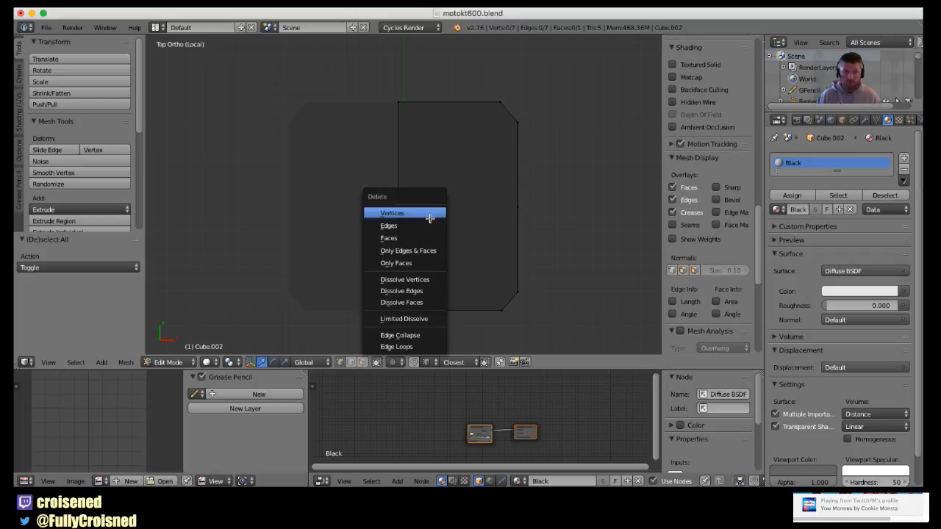
key("Escape")
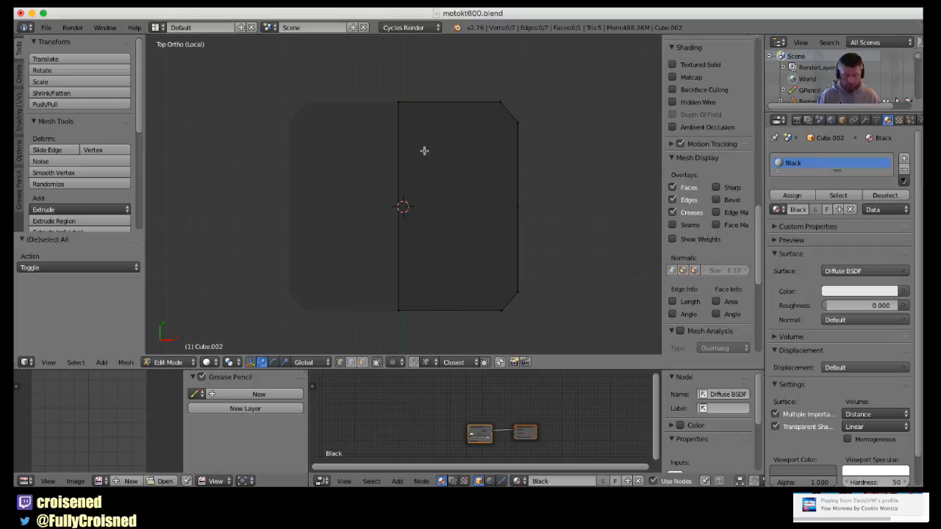
key("c")
left_click(399, 102)
left_click(397, 306)
key("Escape")
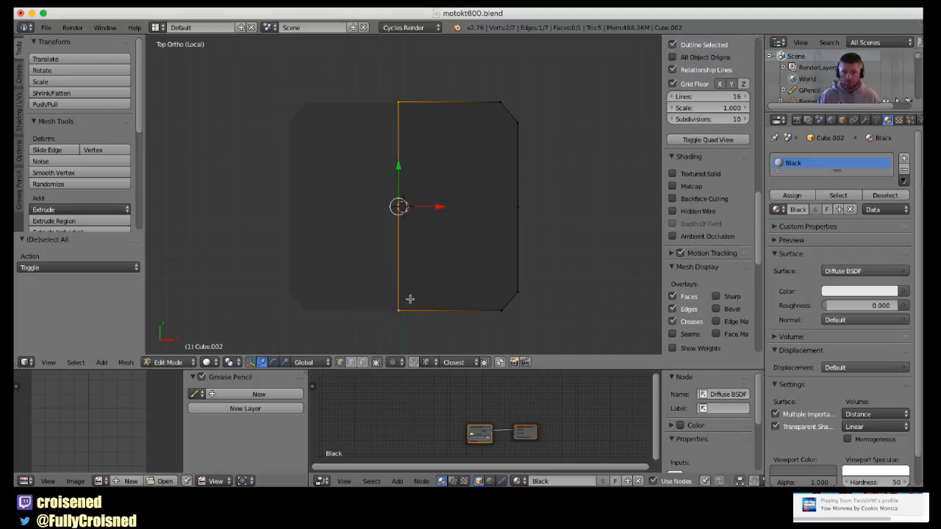
left_click_drag(439, 215, 475, 222)
key("Tab")
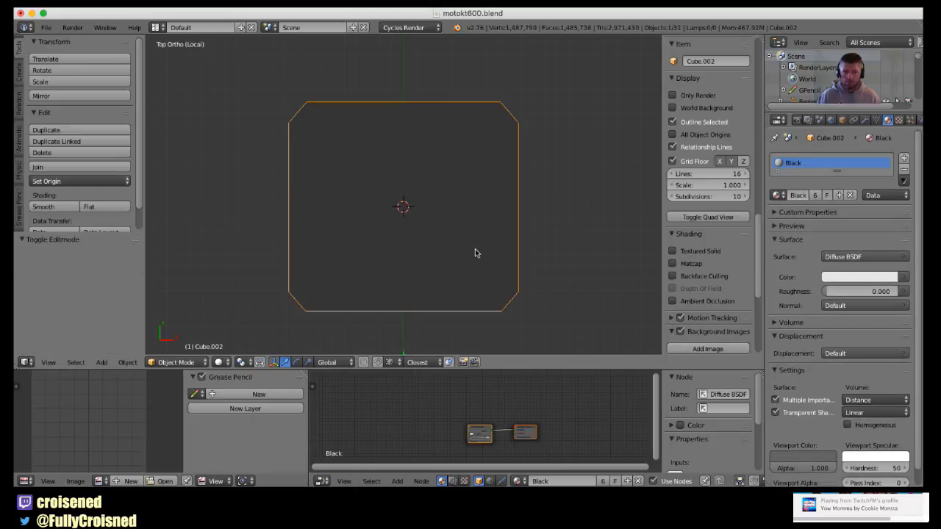
Show the plate in wireframe and remove its Bevel modifier.
key("Tab")
middle_click_drag(478, 269, 462, 256)
key("Tab")
scroll(471, 262, "up", 4)
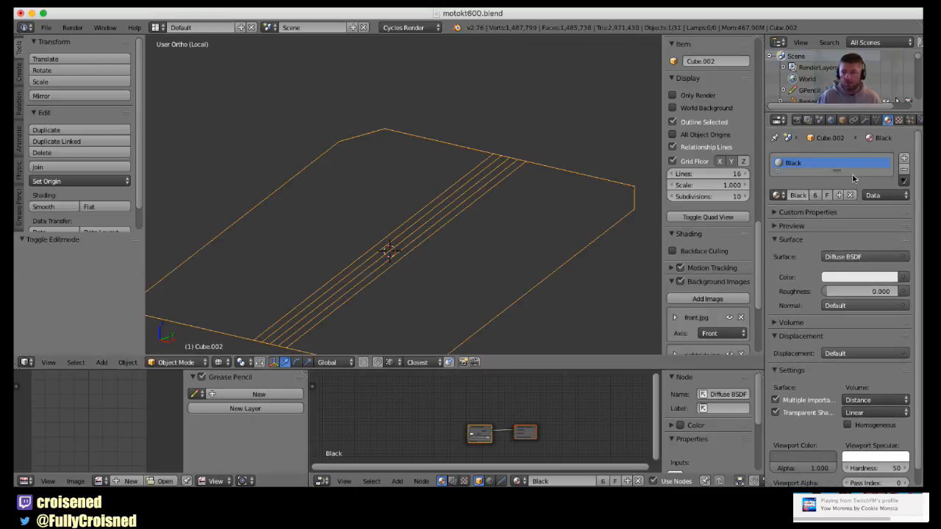
left_click(864, 120)
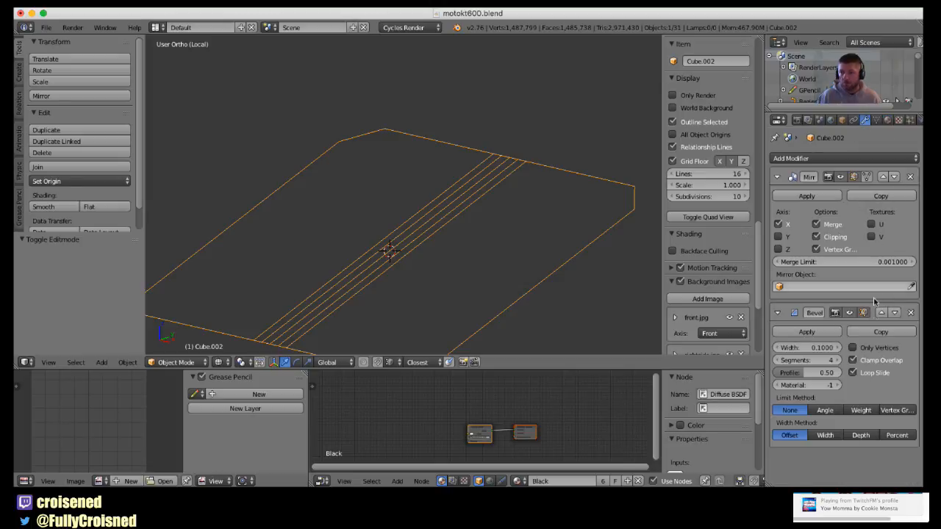
left_click(910, 313)
scroll(441, 257, "down", 3)
In top view, scale the plate's whole mesh uniformly down to 0.85, then check it from the right side.
key("Tab")
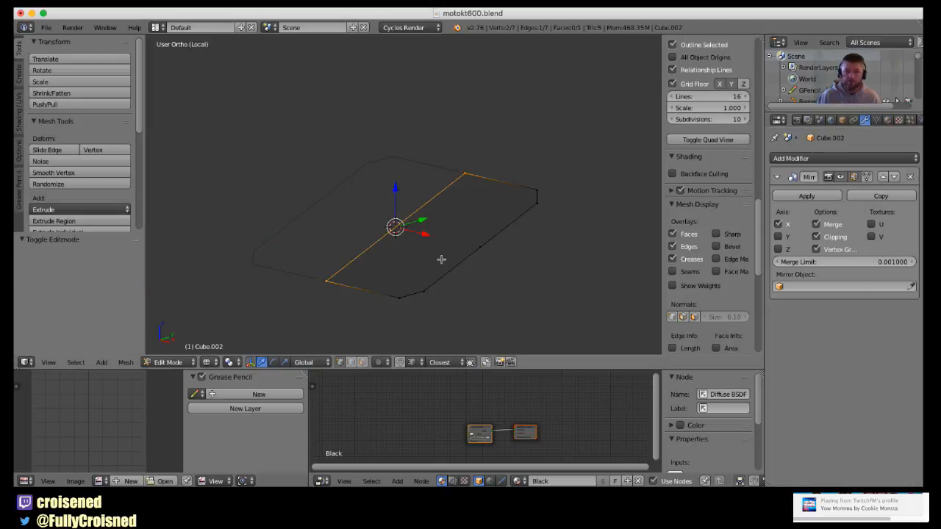
key("KP_7")
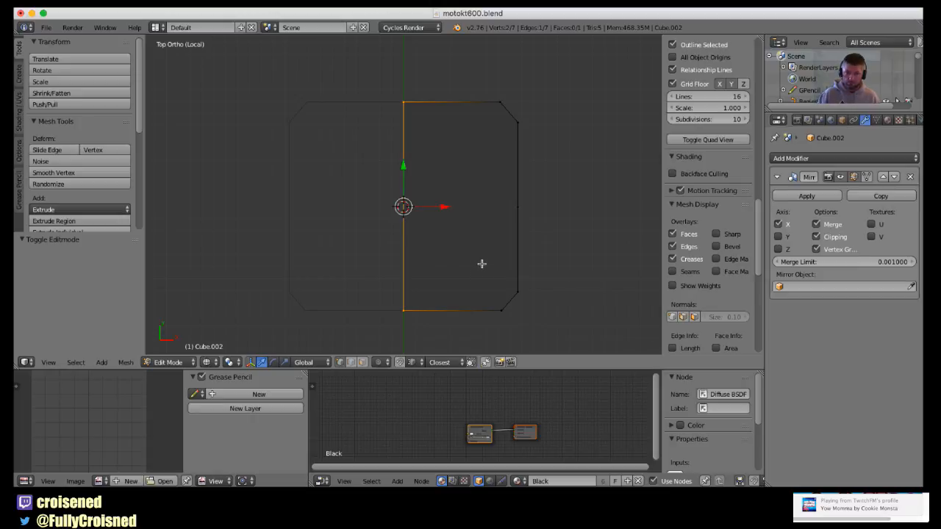
key("a")
key("s")
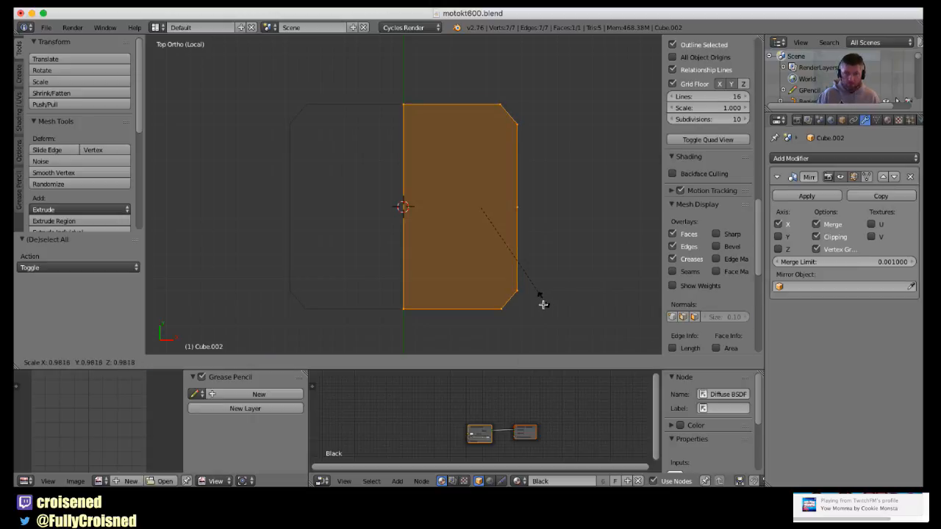
left_click(531, 296)
key("KP_3")
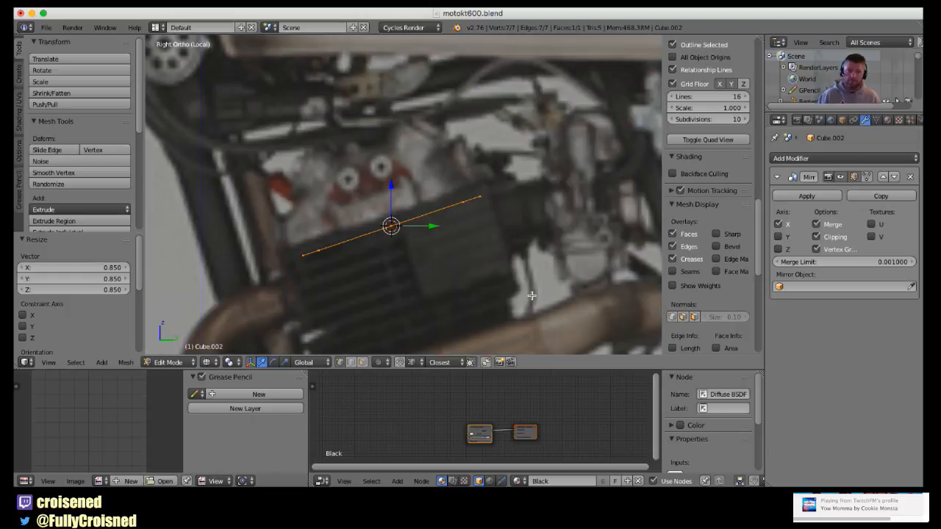
In top view, subdivide the plate's centre-line edge once between its two end vertices.
scroll(452, 277, "down", 2)
middle_click_drag(453, 278, 453, 282, "shift")
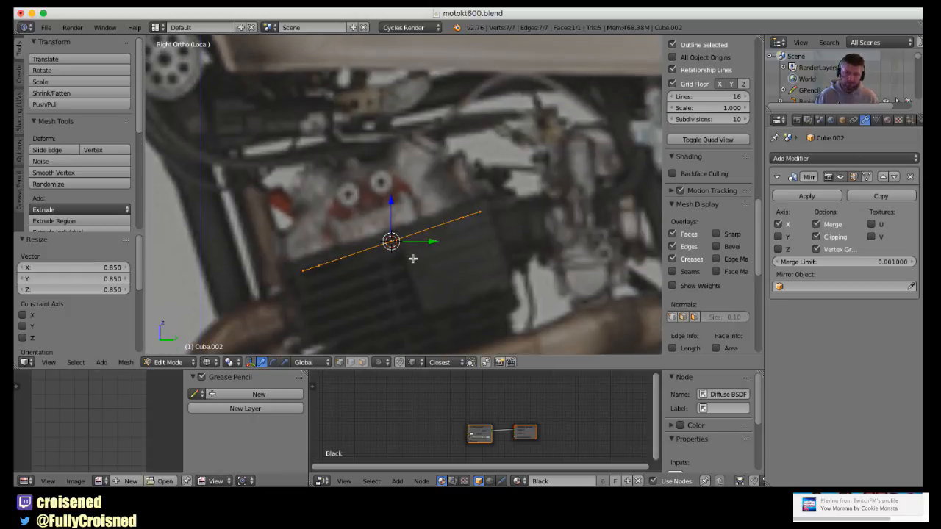
middle_click_drag(415, 259, 414, 274)
key("KP_7")
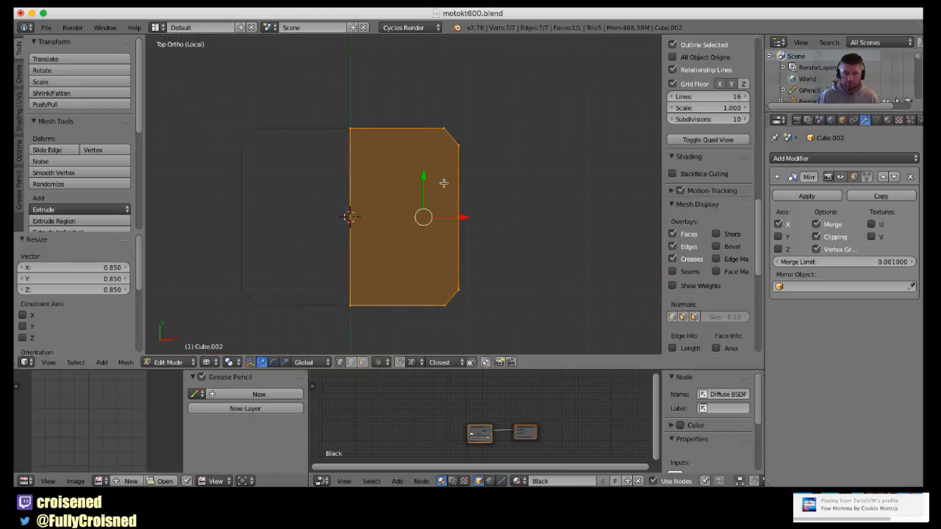
right_click(442, 151)
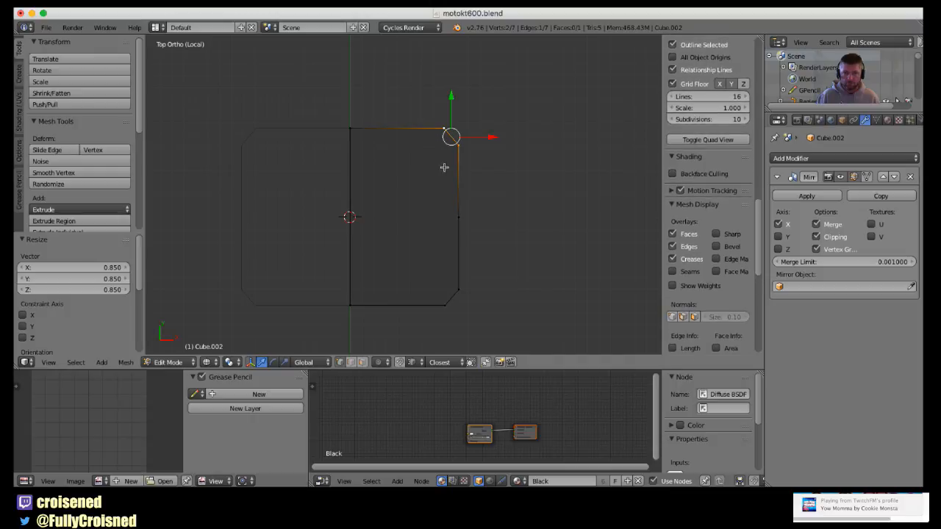
right_click(446, 222)
right_click(352, 139)
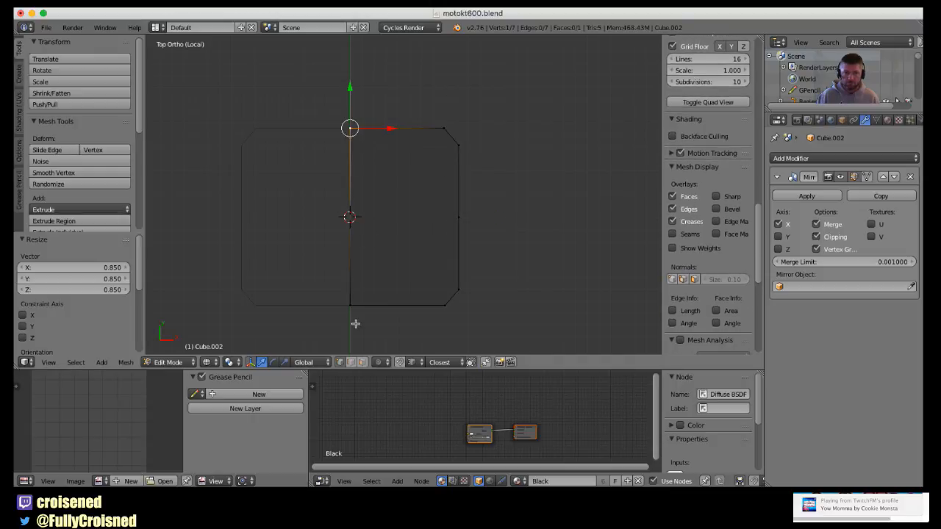
right_click(355, 324, "shift")
key("w")
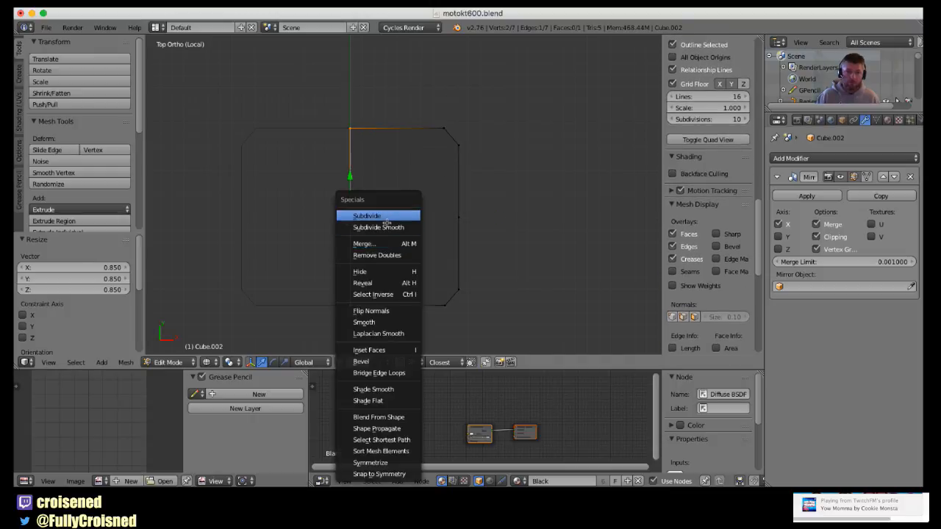
left_click(387, 219)
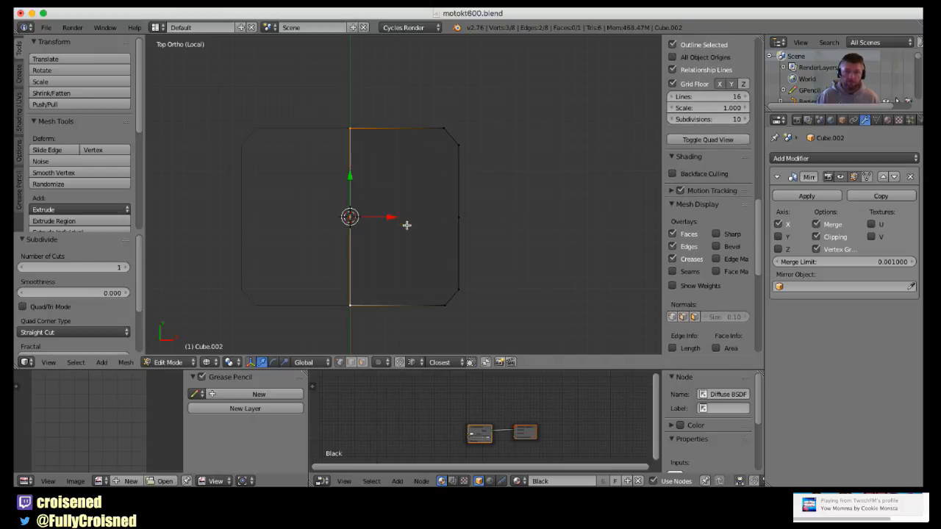
Try to extrude the centre line's middle vertex along X with the Mirror modifier's Clipping on.
right_click(444, 143)
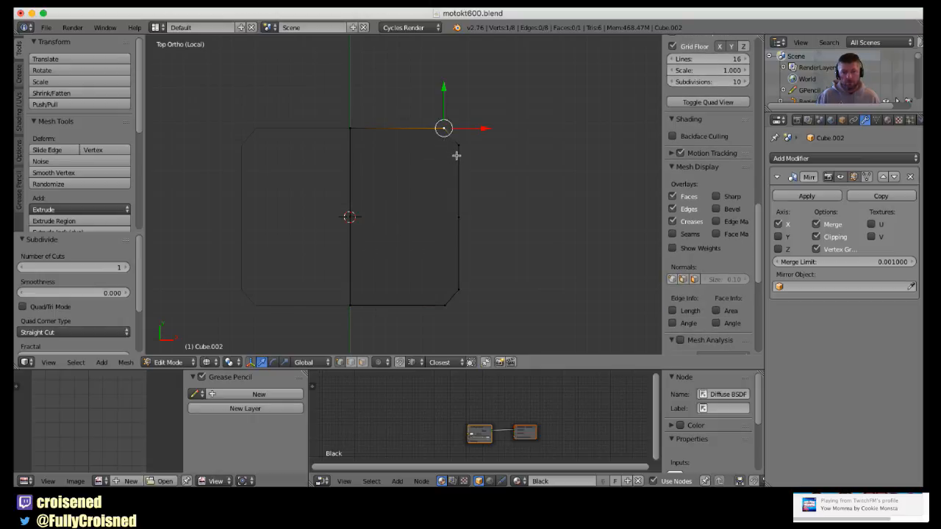
key("e")
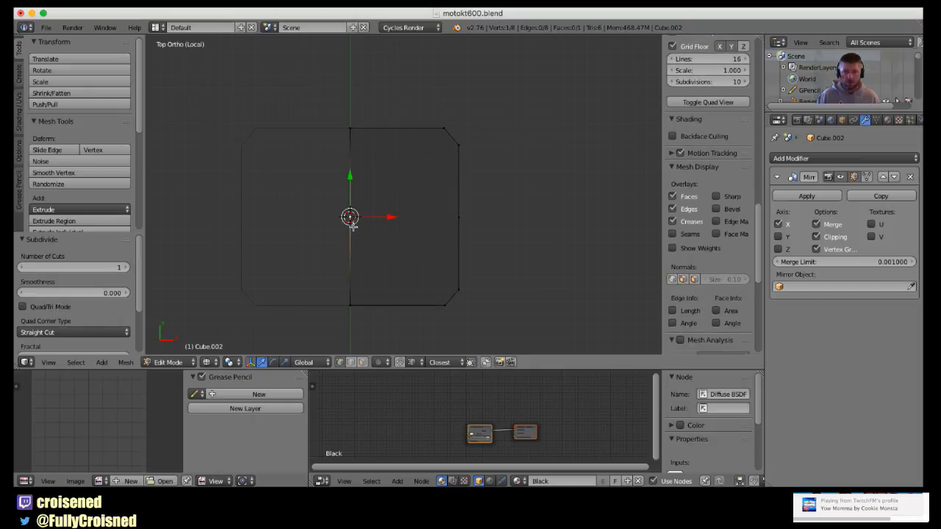
key("x")
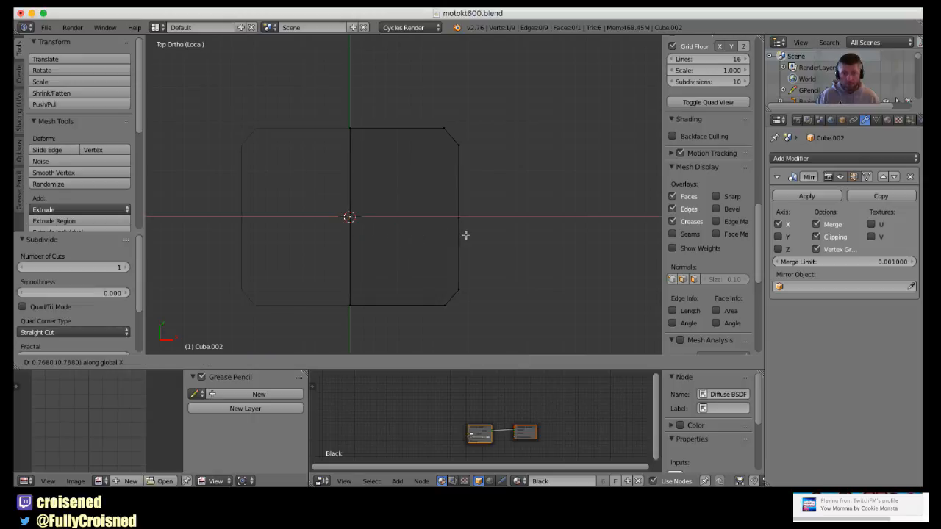
right_click(409, 231)
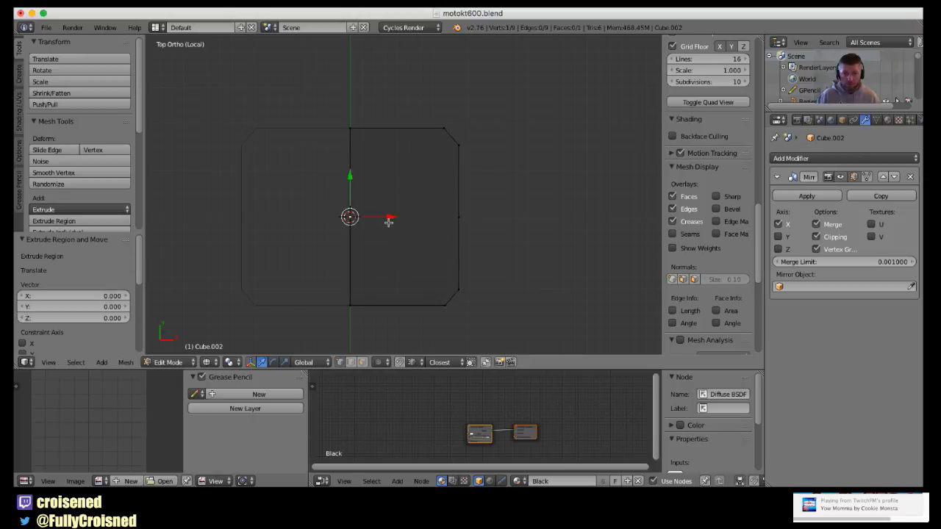
key("g")
key("x")
left_click(430, 269)
Select the whole plate mesh and remove its doubled vertices.
key("a")
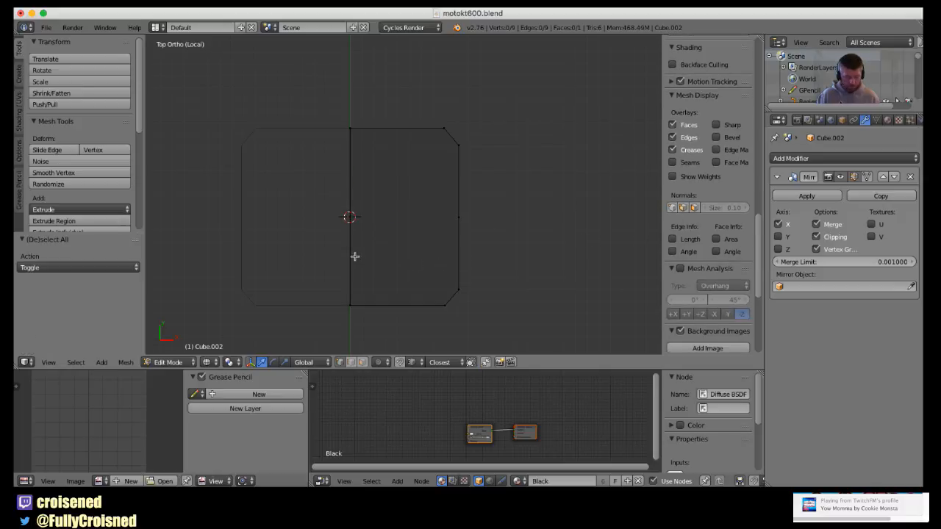
key("a")
left_click(125, 362)
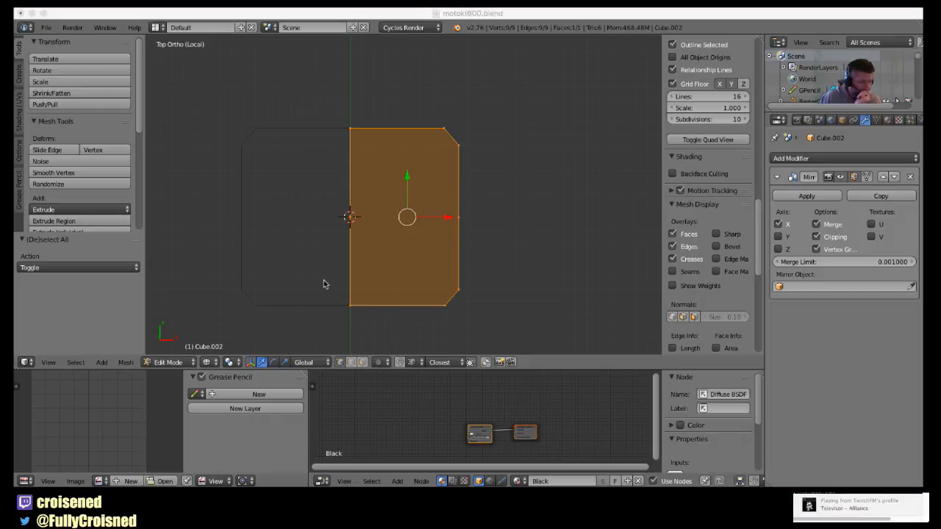
left_click(125, 361)
left_click(126, 362)
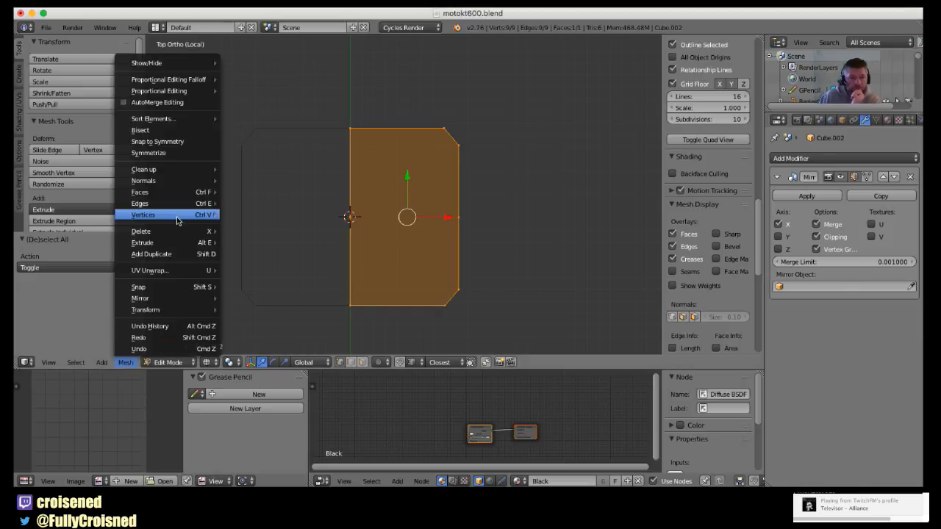
mouse_move(176, 218)
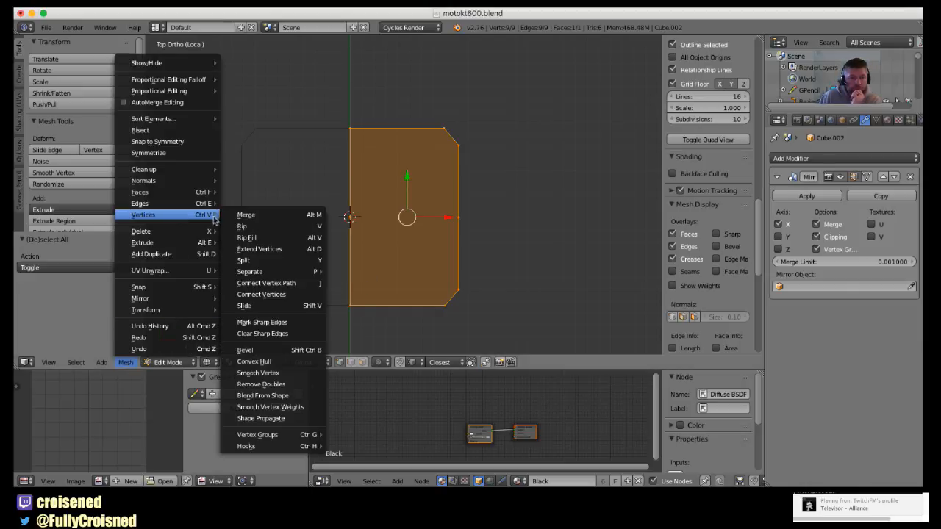
left_click(261, 385)
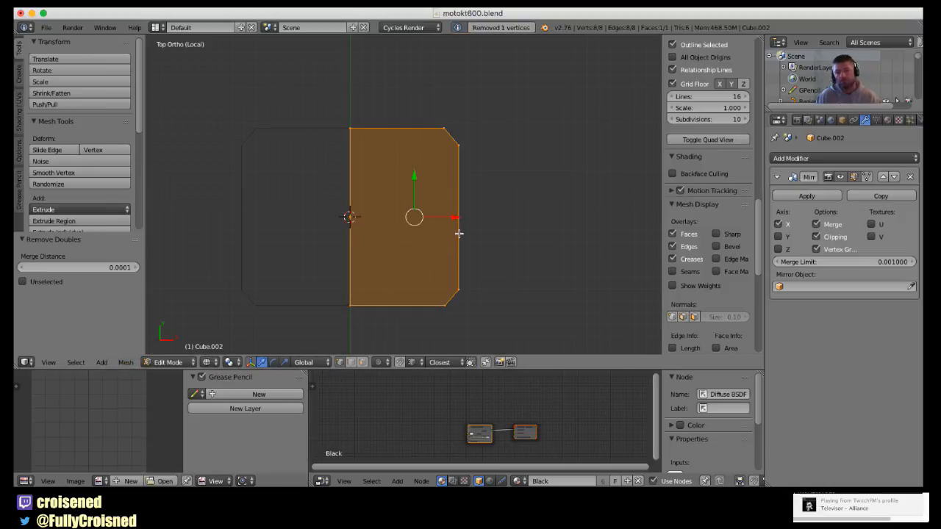
Extrude the centre line's middle vertex about 0.739 along X with mirror Clipping off, and re-enable Clipping.
left_click(817, 237)
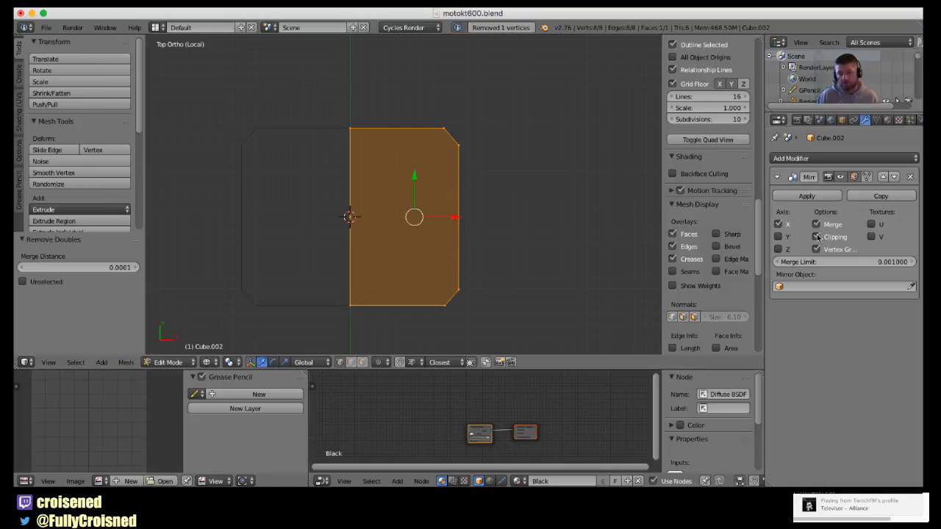
right_click(370, 232)
key("g")
key("x")
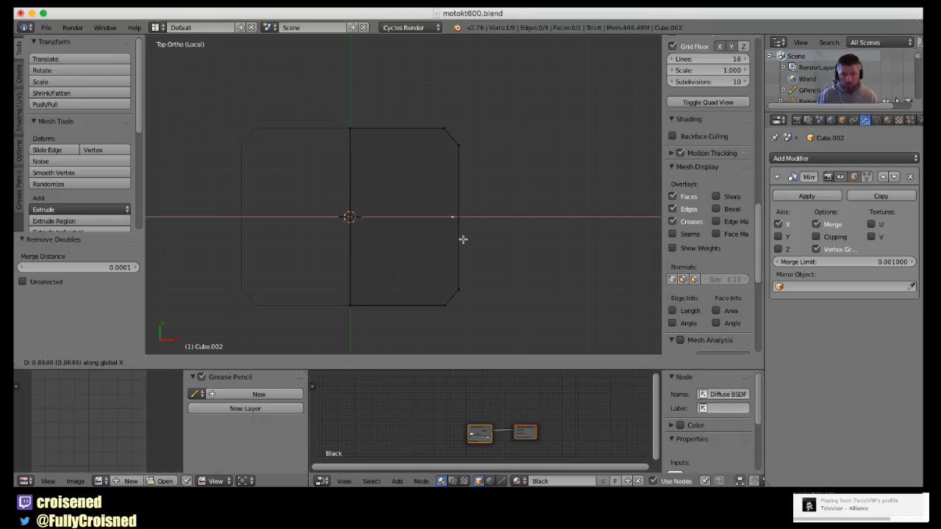
left_click(455, 240)
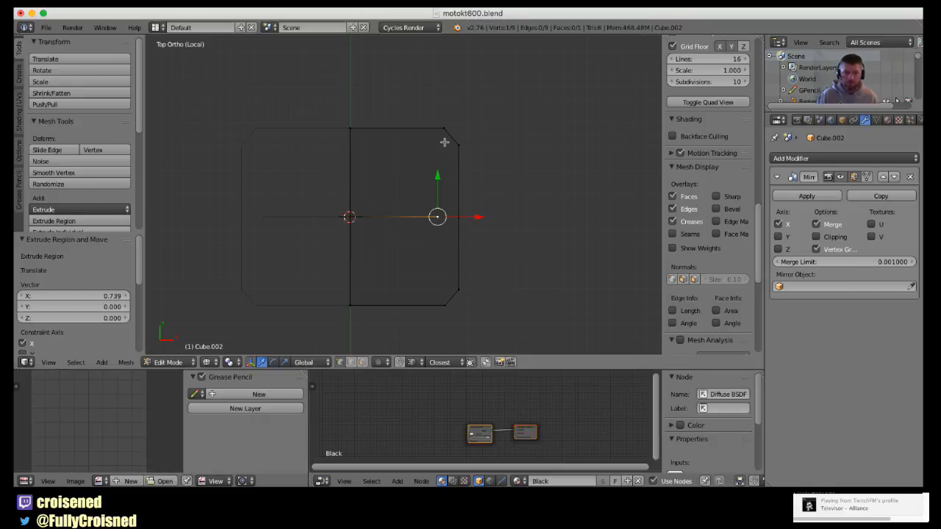
key("a")
left_click(816, 237)
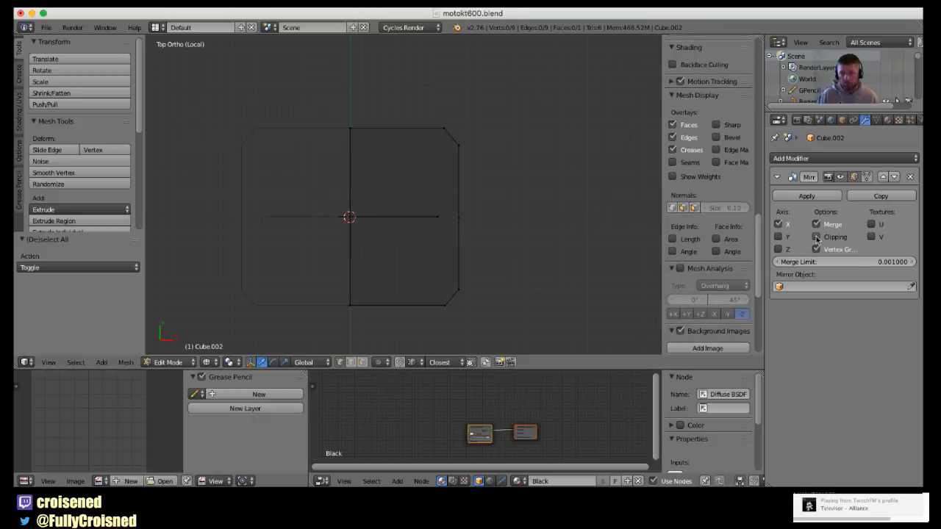
Fill a face between the two upper chamfer vertices, the extruded vertex and the outer edge's middle vertex.
key("a")
key("a")
key("c")
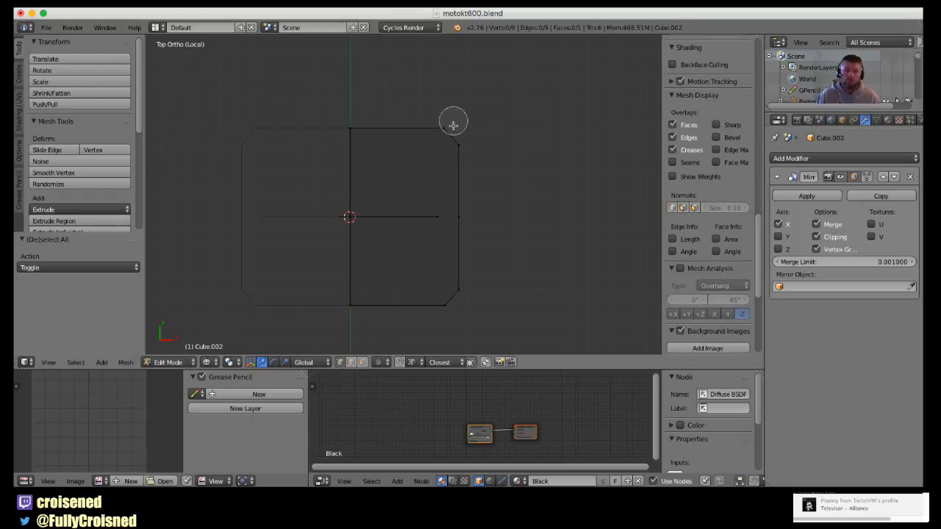
left_click(451, 140)
left_click(449, 212)
right_click(452, 220)
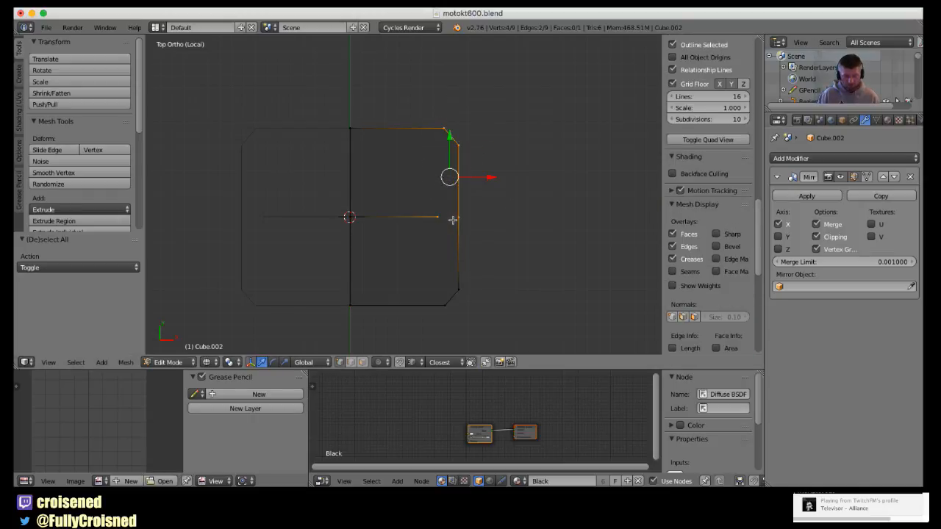
key("f")
Fill a matching face between the two lower chamfer vertices, the extruded vertex and the outer edge's middle vertex.
key("a")
key("c")
left_click(447, 223)
left_click_drag(444, 245, 456, 316)
right_click(478, 315)
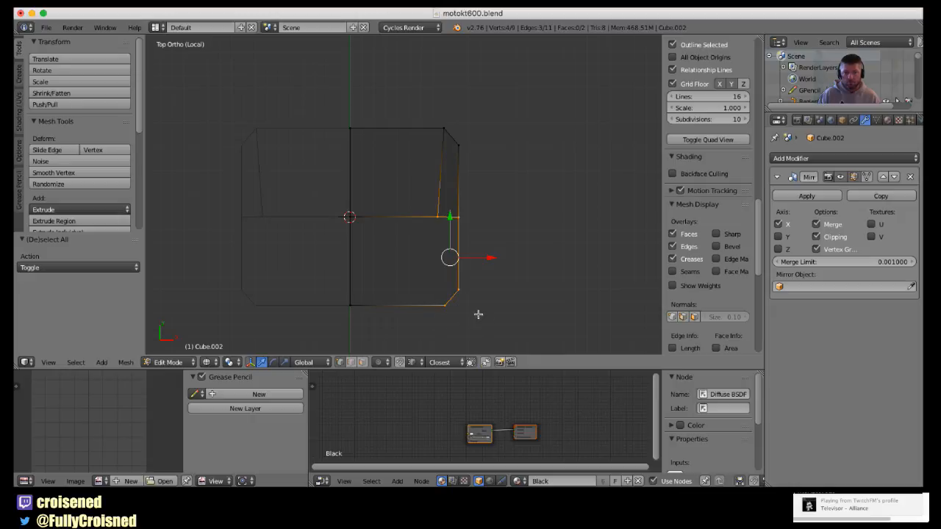
key("f")
key("a")
Move the extruded vertex about 0.058 outward along X to line up with the inner chamfer corners.
right_click(443, 224)
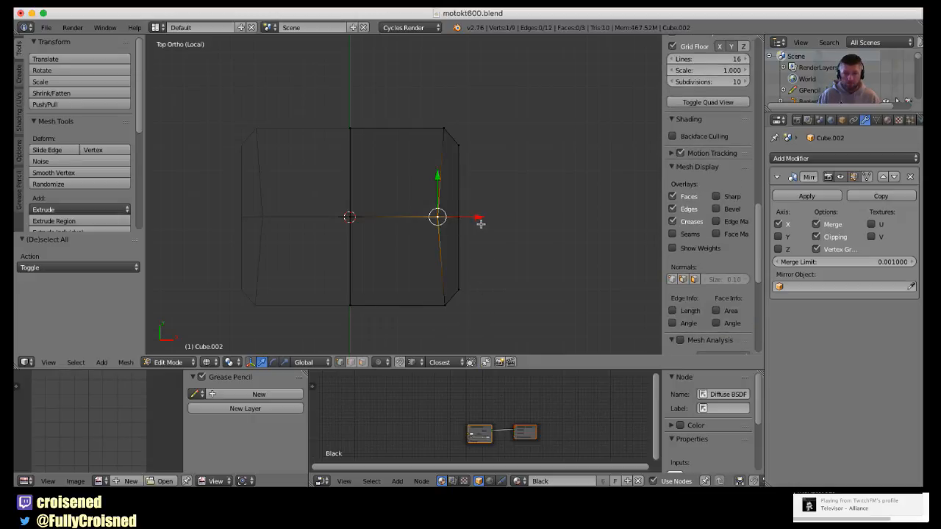
key("g")
key("x")
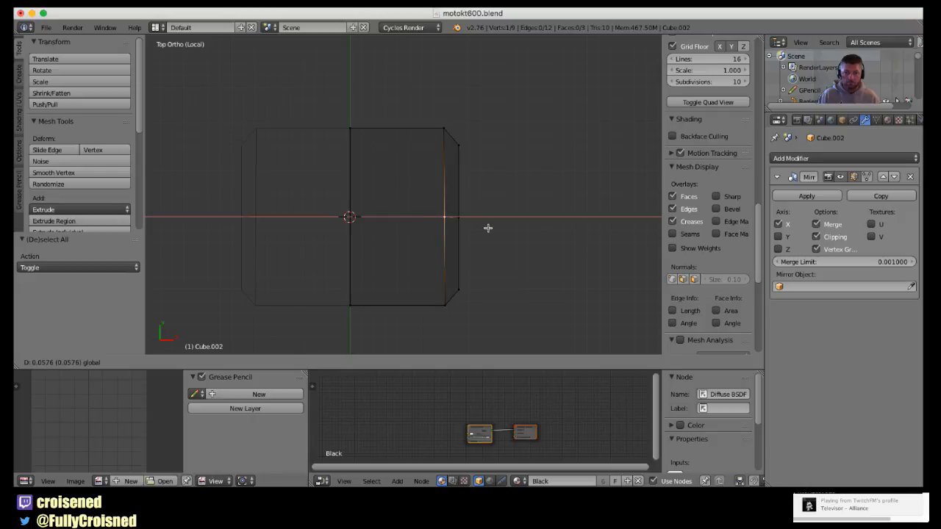
left_click(487, 227)
key("a")
Fill the upper inner quad between the centre line and the new vertical edge.
key("c")
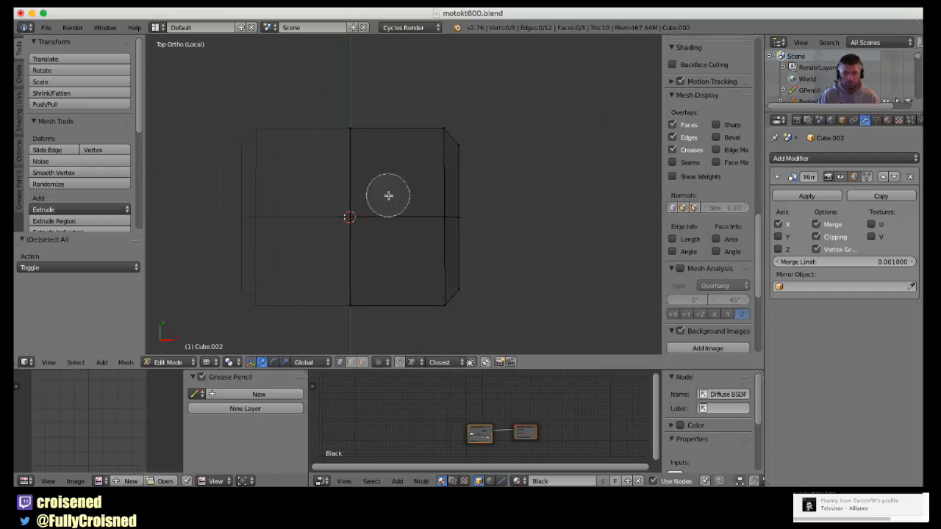
left_click(346, 126)
mouse_move(366, 207)
left_mouse_down()
mouse_move(351, 212)
mouse_move(433, 210)
mouse_move(433, 136)
left_mouse_up()
right_click(433, 136)
key("f")
key("a")
Fill the lower inner quad between the centre line and the new vertical edge.
key("c")
mouse_move(370, 214)
left_mouse_down()
mouse_move(368, 303)
mouse_move(425, 305)
mouse_move(431, 214)
left_mouse_up()
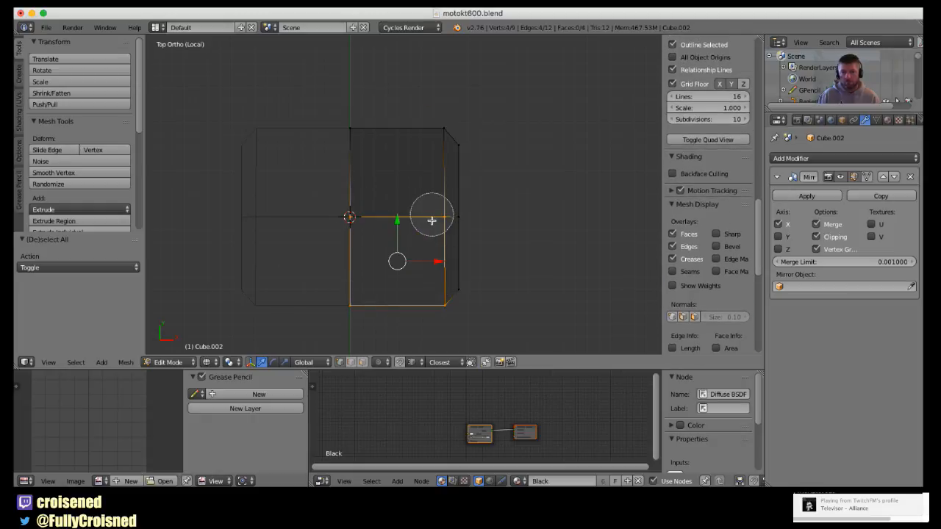
right_click(431, 214)
key("f")
key("a")
Return to Object Mode and display the plate in solid shading.
scroll(415, 236, "down", 2)
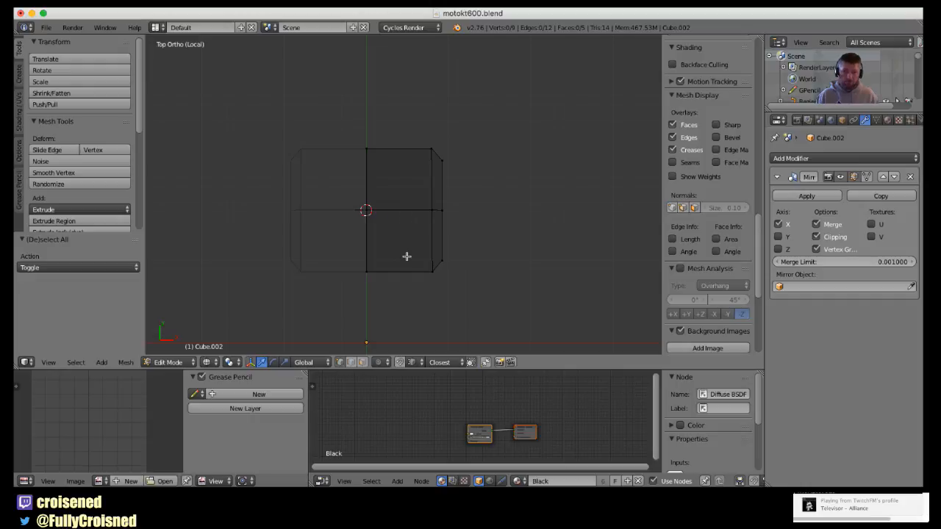
key("Tab")
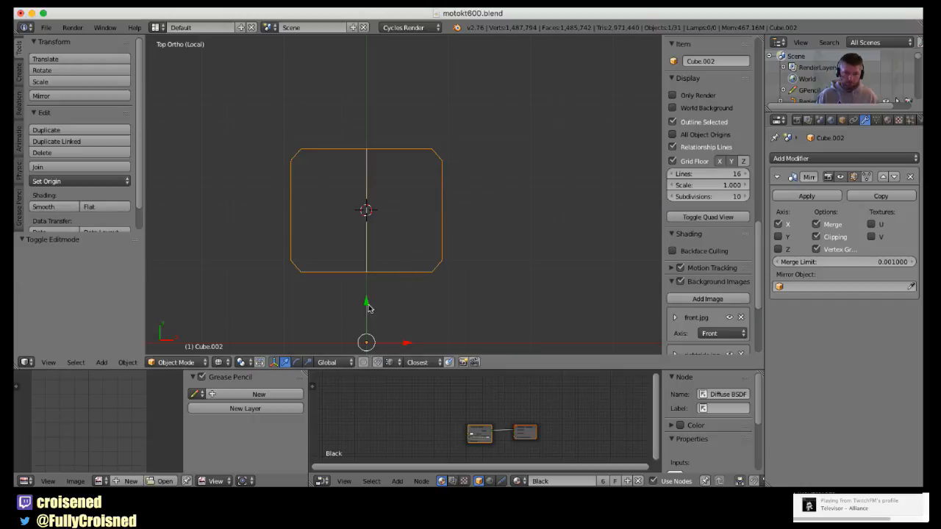
key("z")
key("Tab")
key("Tab")
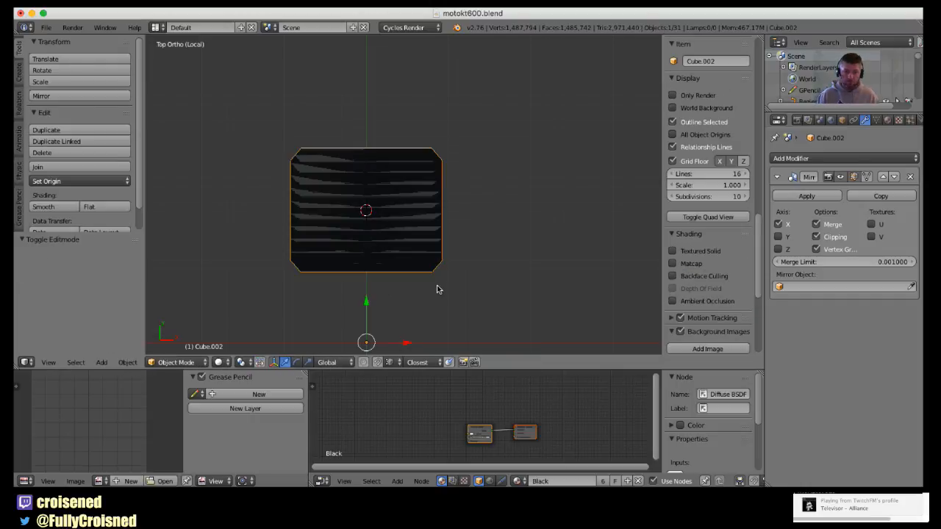
key("a")
key("a")
scroll(433, 289, "up", 2)
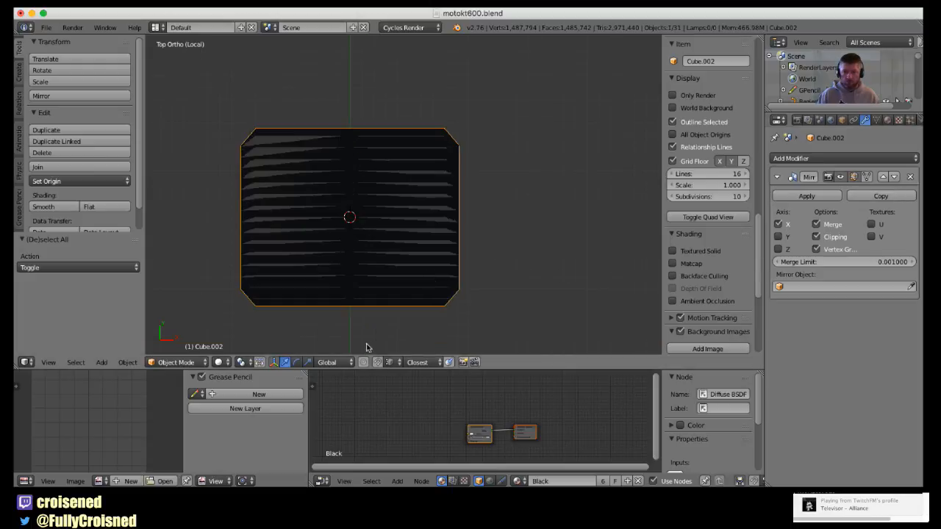
left_click(218, 361)
Select the plate's whole mesh in Edit Mode and make its normals consistent.
key("Tab")
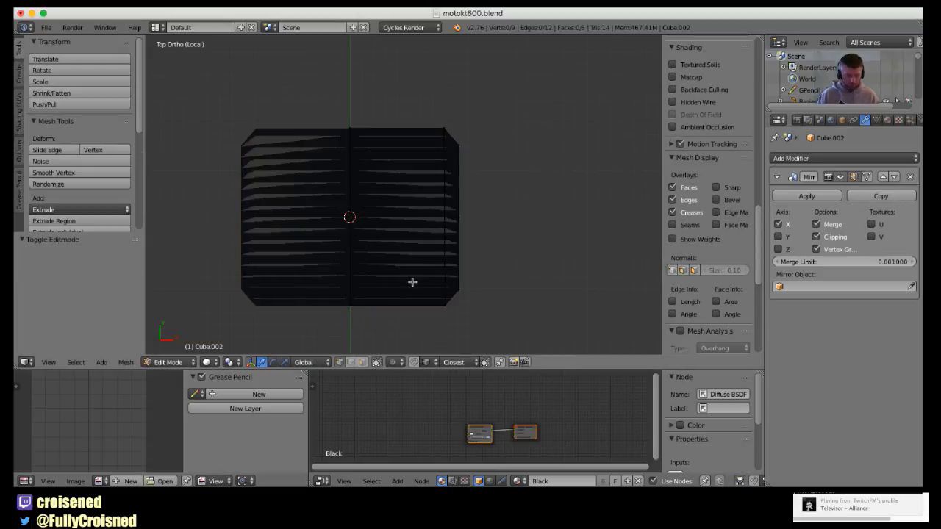
key("a")
key("ctrl+n")
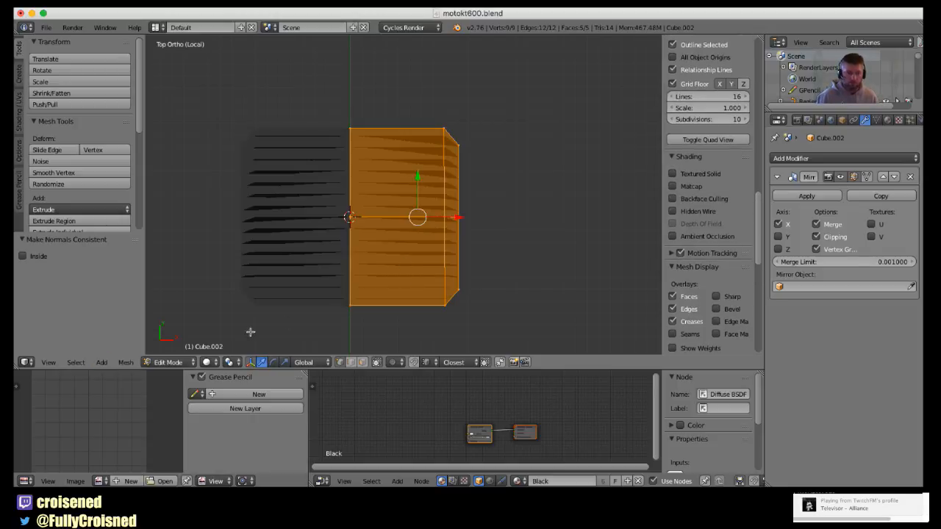
Reselect the plate's entire mesh and bring up the vertex operations.
key("a")
key("a")
left_click(126, 363)
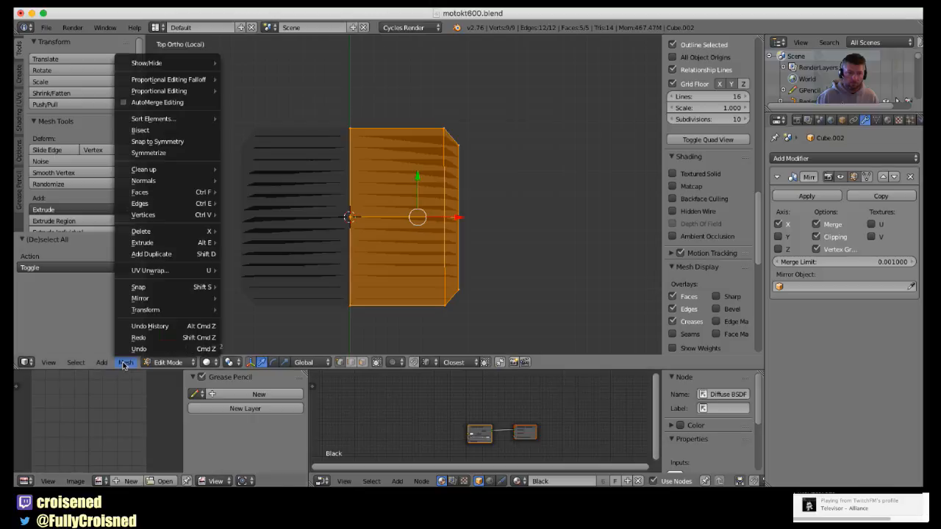
mouse_move(148, 298)
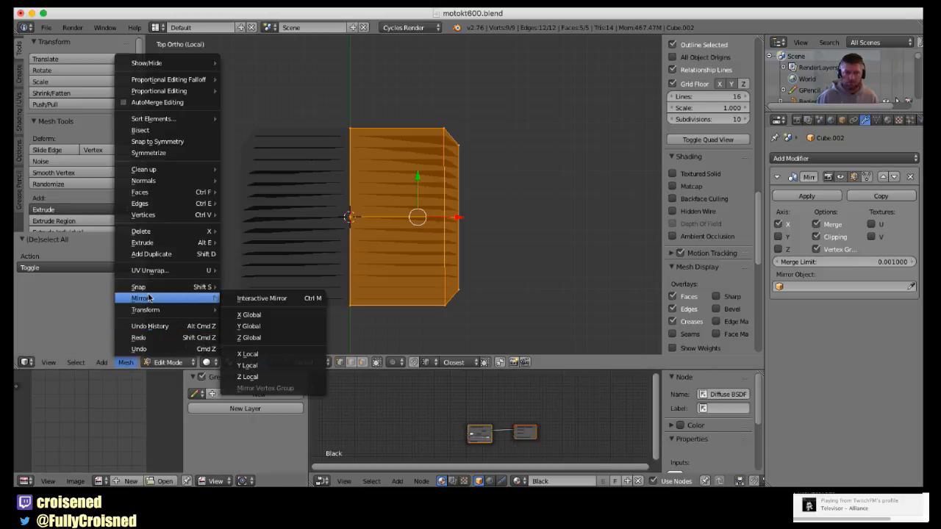
mouse_move(153, 215)
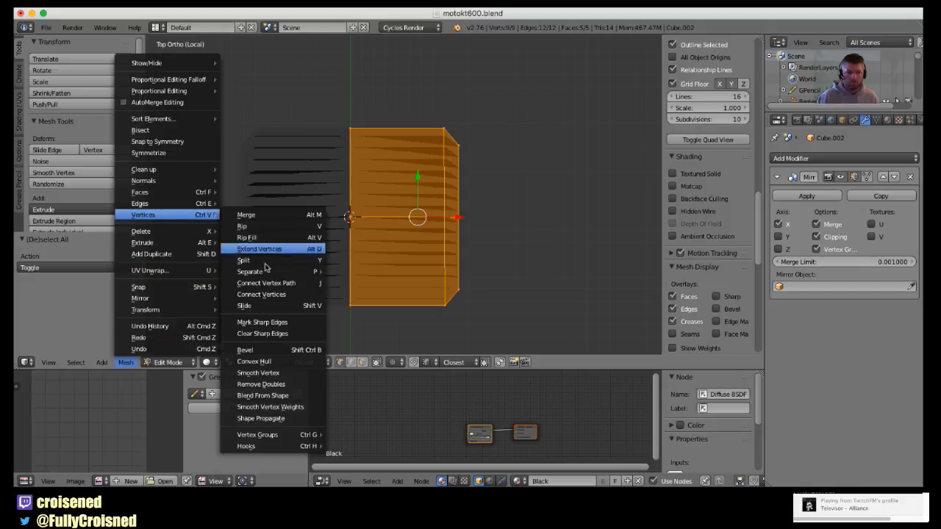